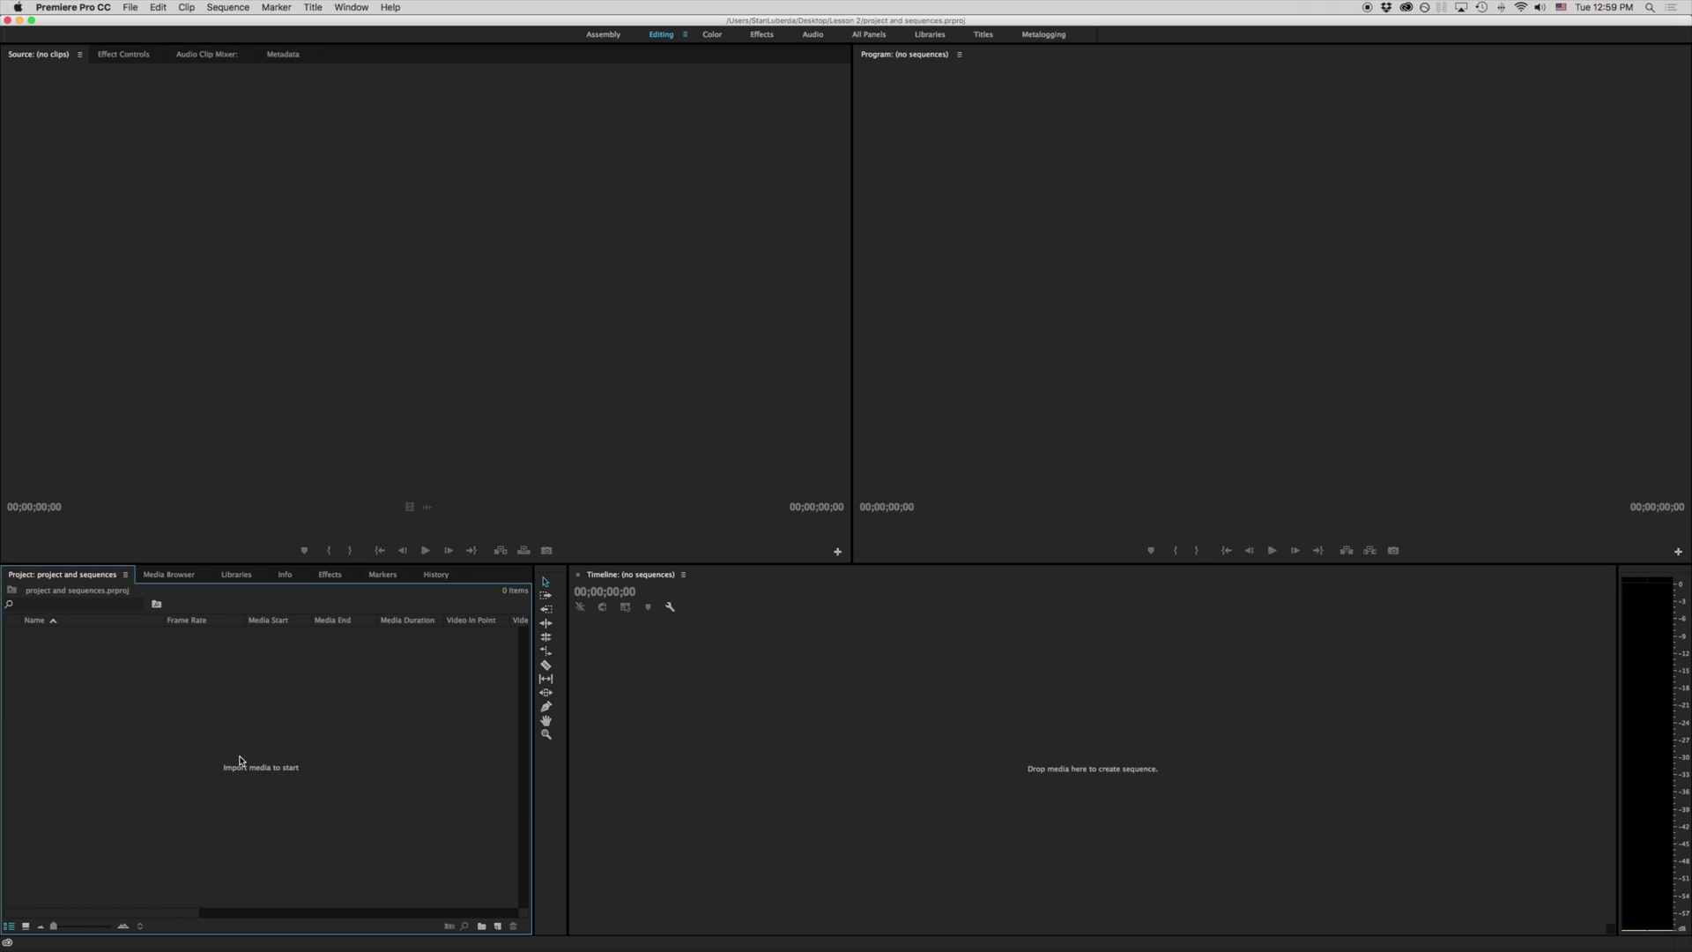
# Step: Look over the File menu and New Item list, then bring up File > New's choices
pyautogui.click(131, 8)
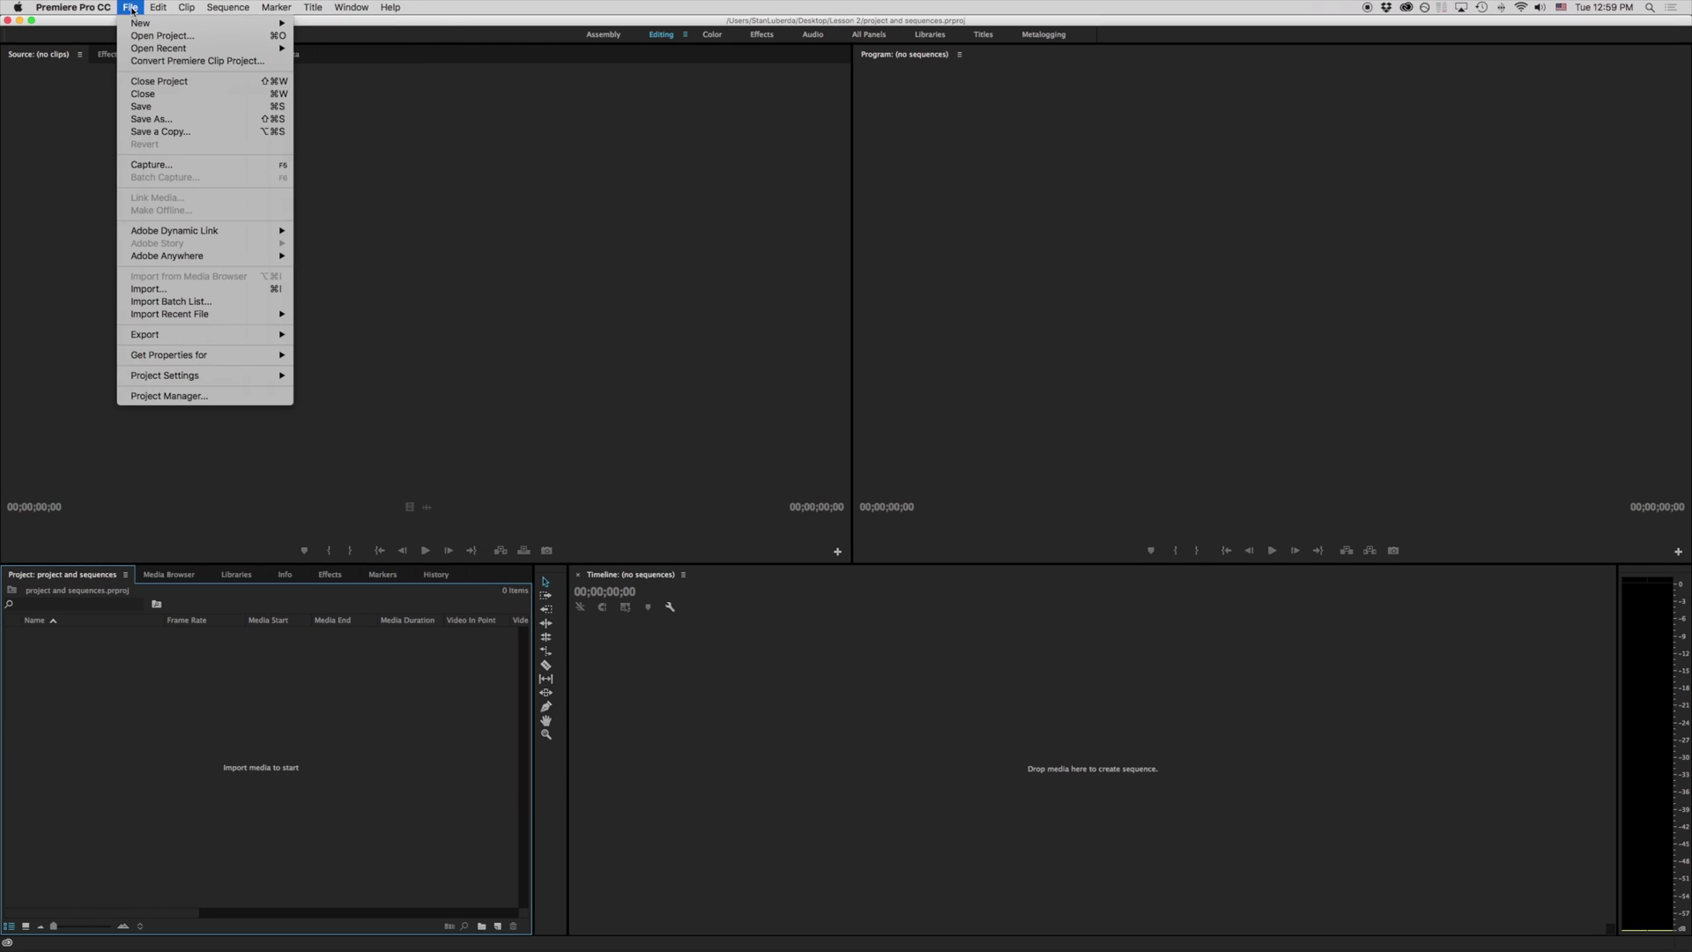
pyautogui.moveTo(150, 23)
pyautogui.click(363, 743)
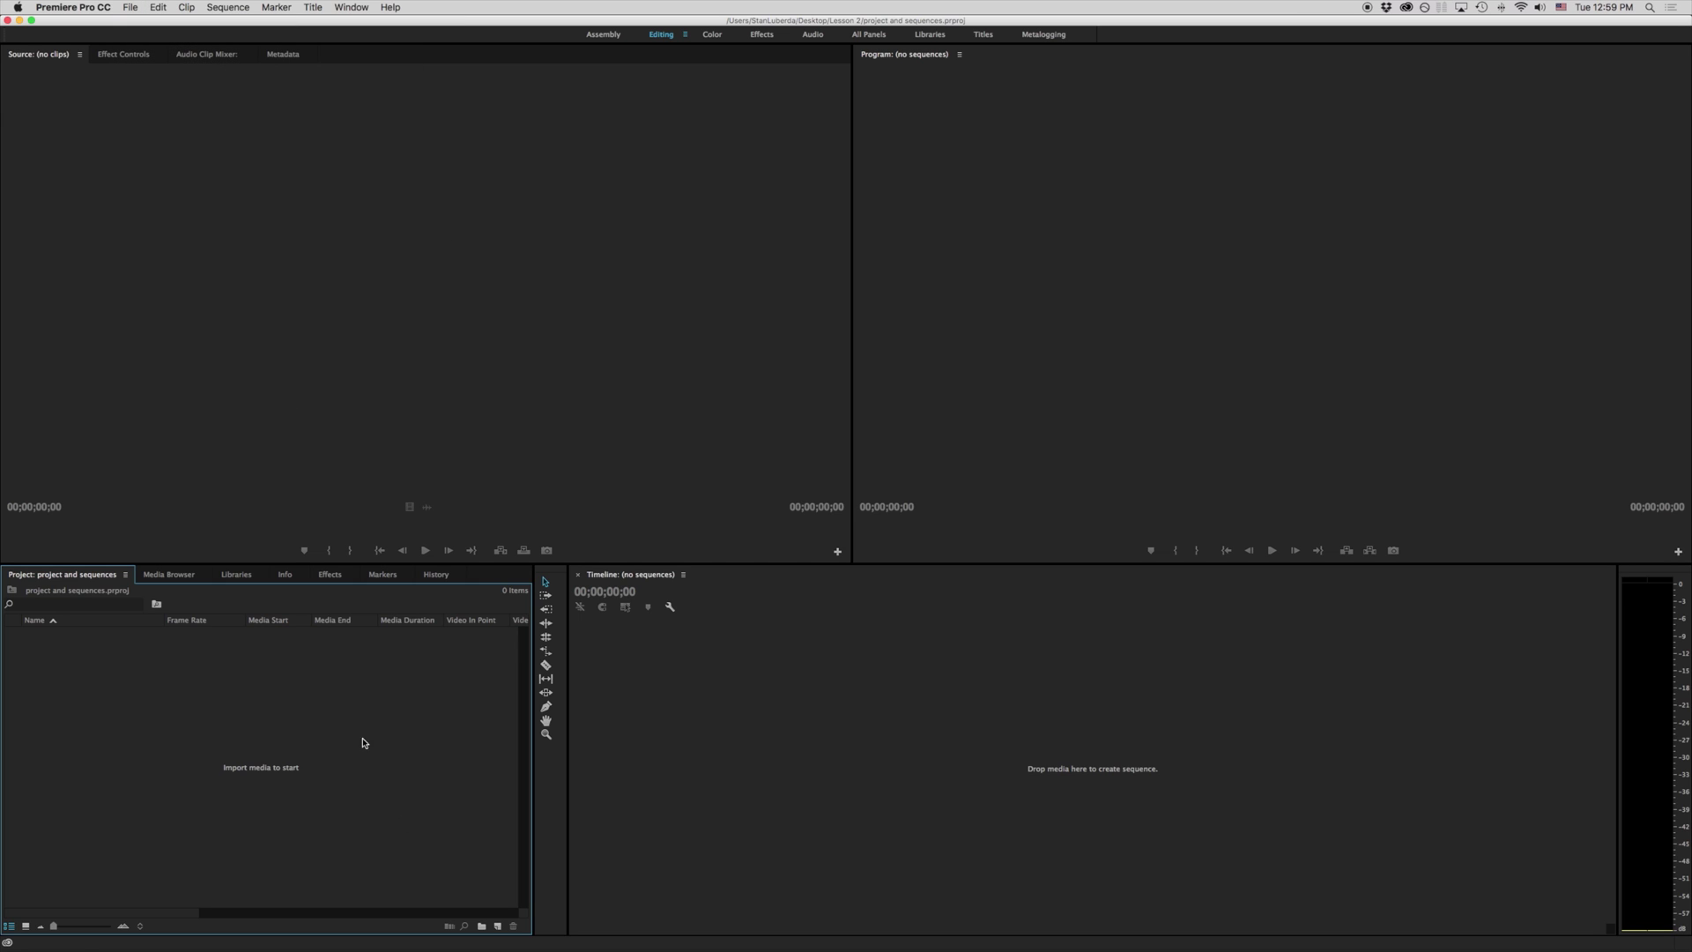
pyautogui.click(498, 927)
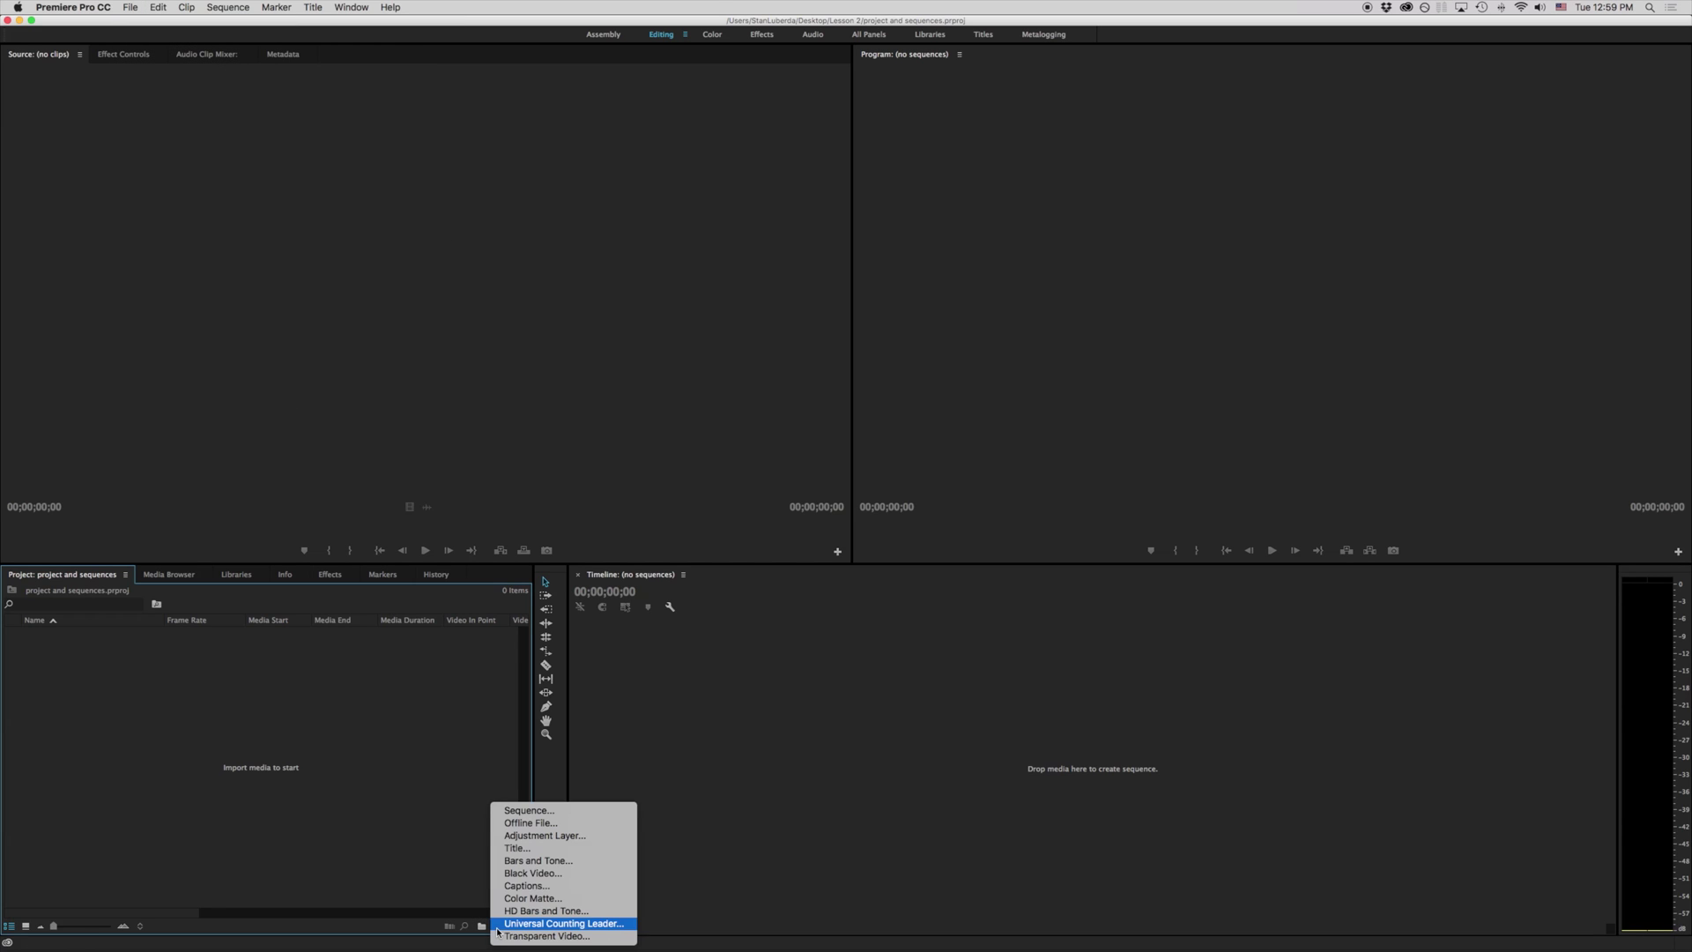
pyautogui.click(377, 758)
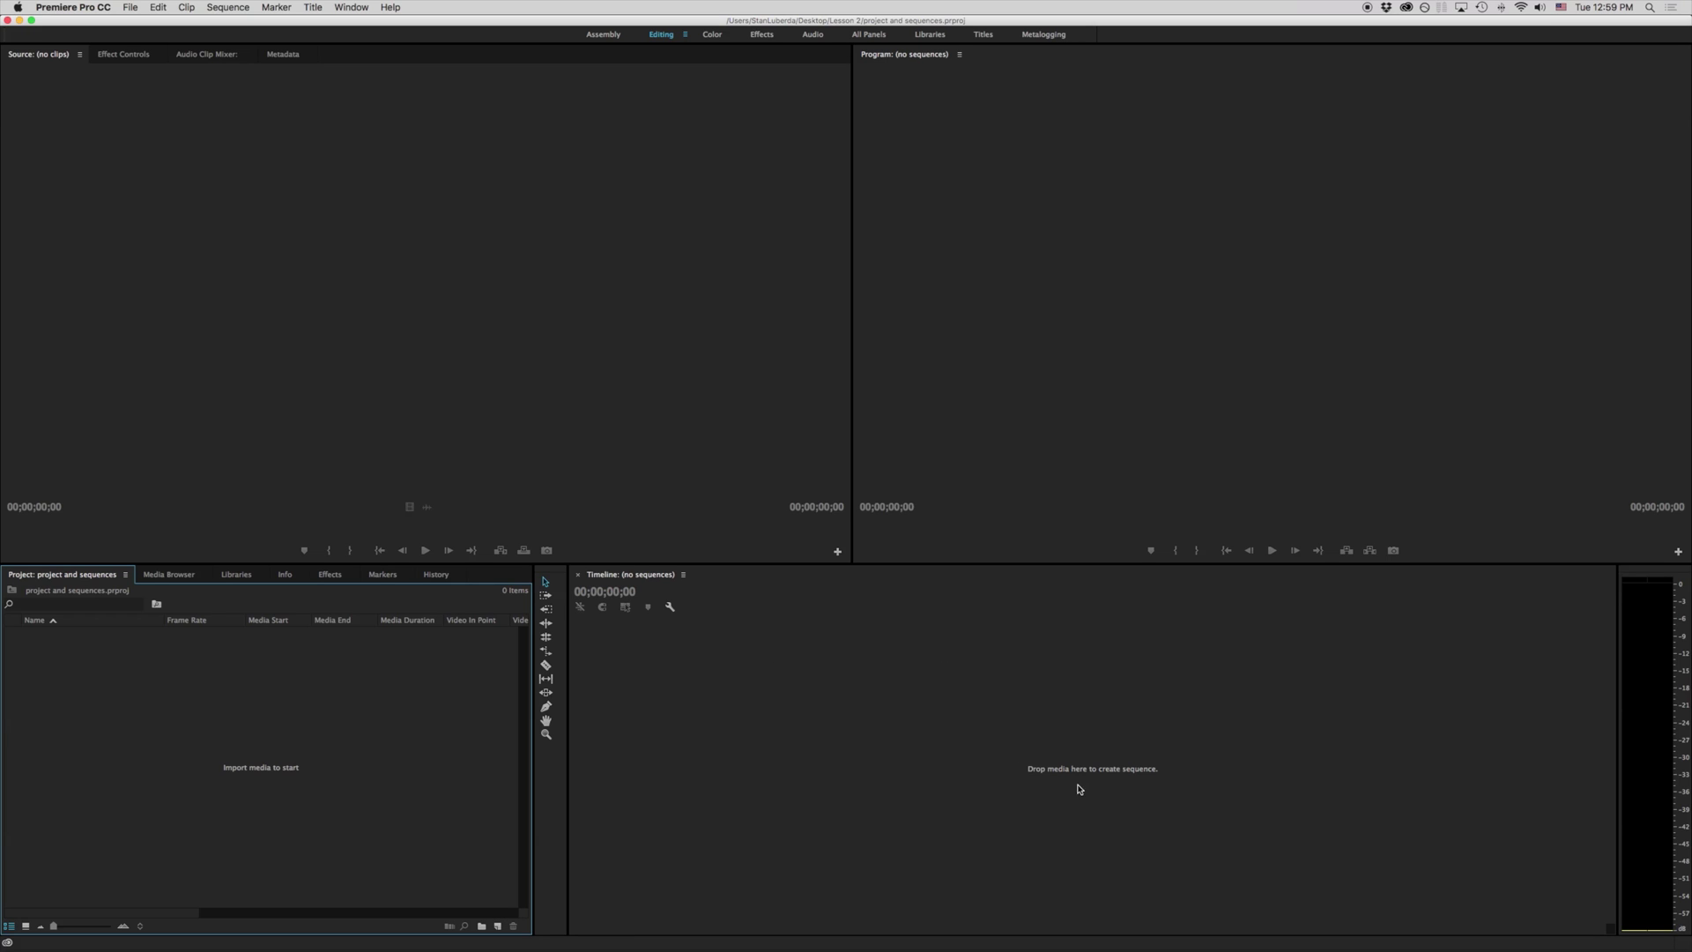
pyautogui.click(131, 7)
pyautogui.moveTo(132, 27)
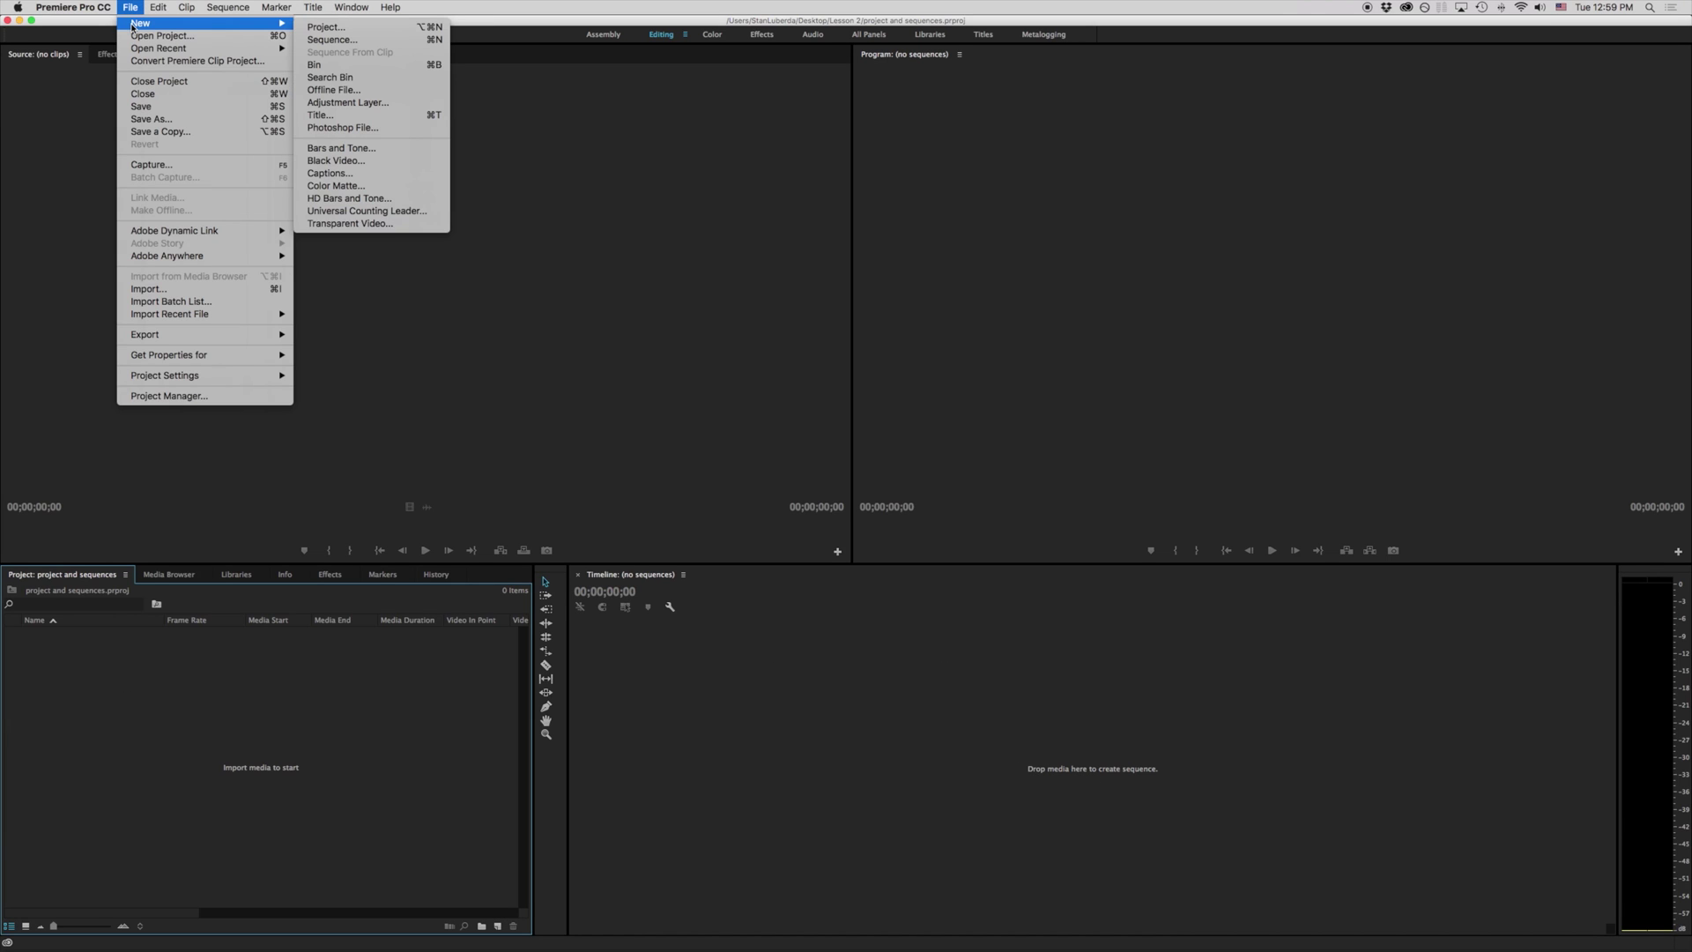
# Step: Start a new sequence and scroll through the Available Presets list
pyautogui.click(403, 40)
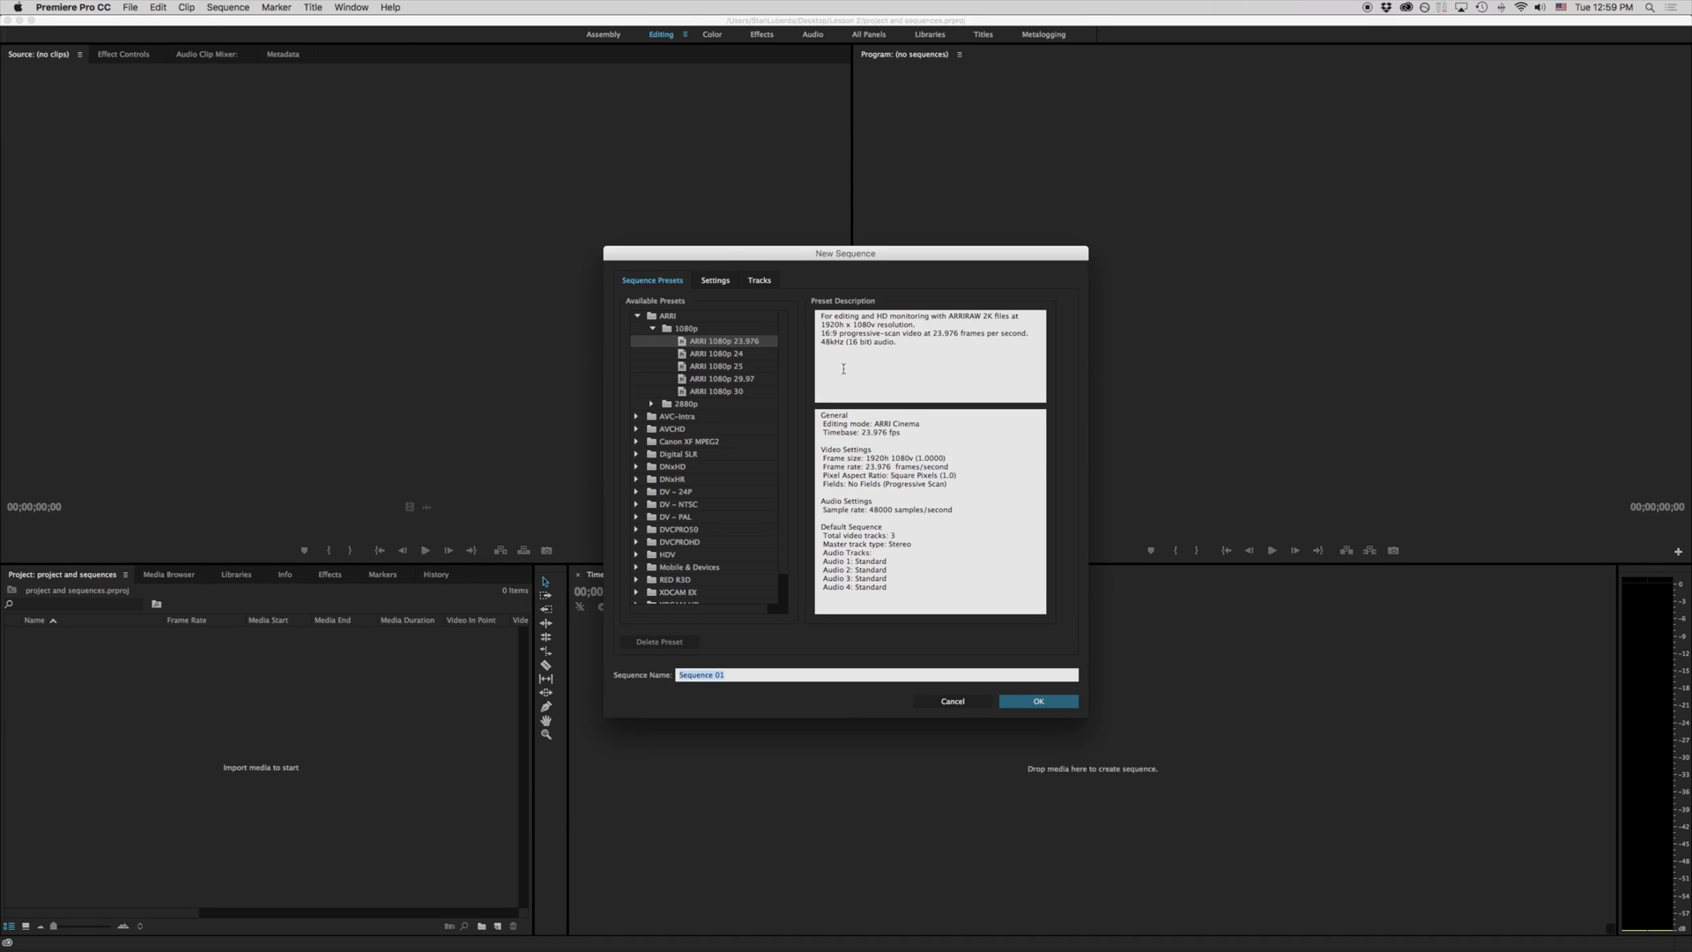
pyautogui.scroll(-2, 681, 428)
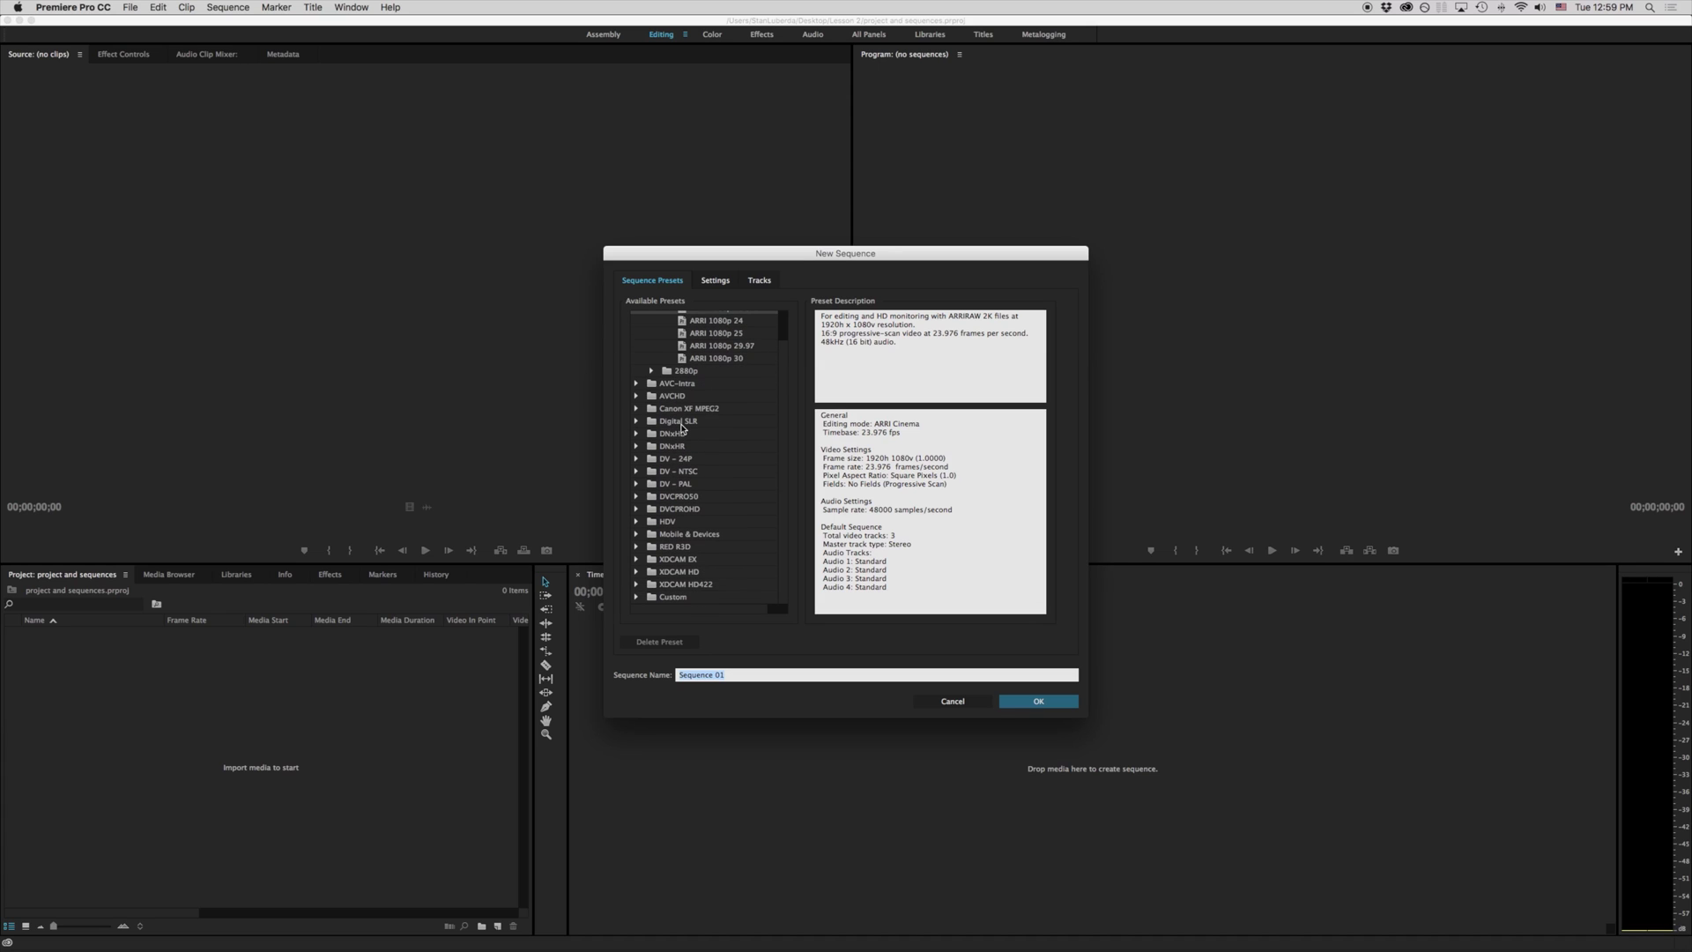
pyautogui.scroll(3, 681, 427)
pyautogui.scroll(-3, 682, 428)
pyautogui.moveTo(784, 429); pyautogui.dragTo(781, 367)
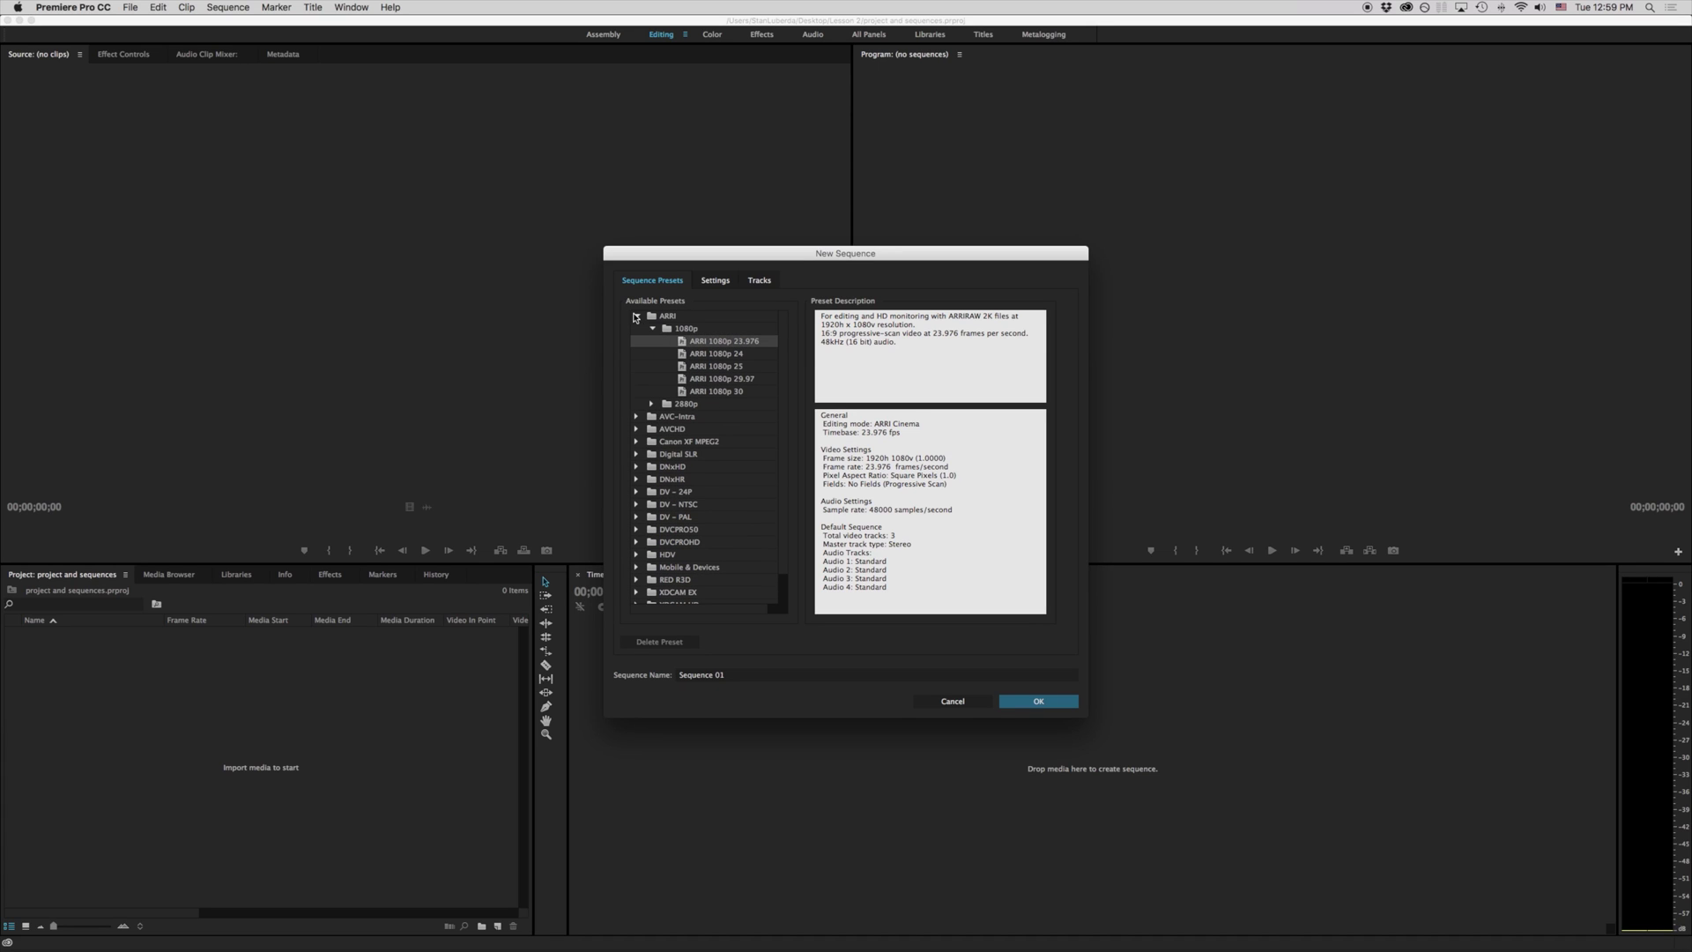
# Step: Expand the AVCHD, Canon XF MPEG2 and Digital SLR preset groups to browse them
pyautogui.click(637, 317)
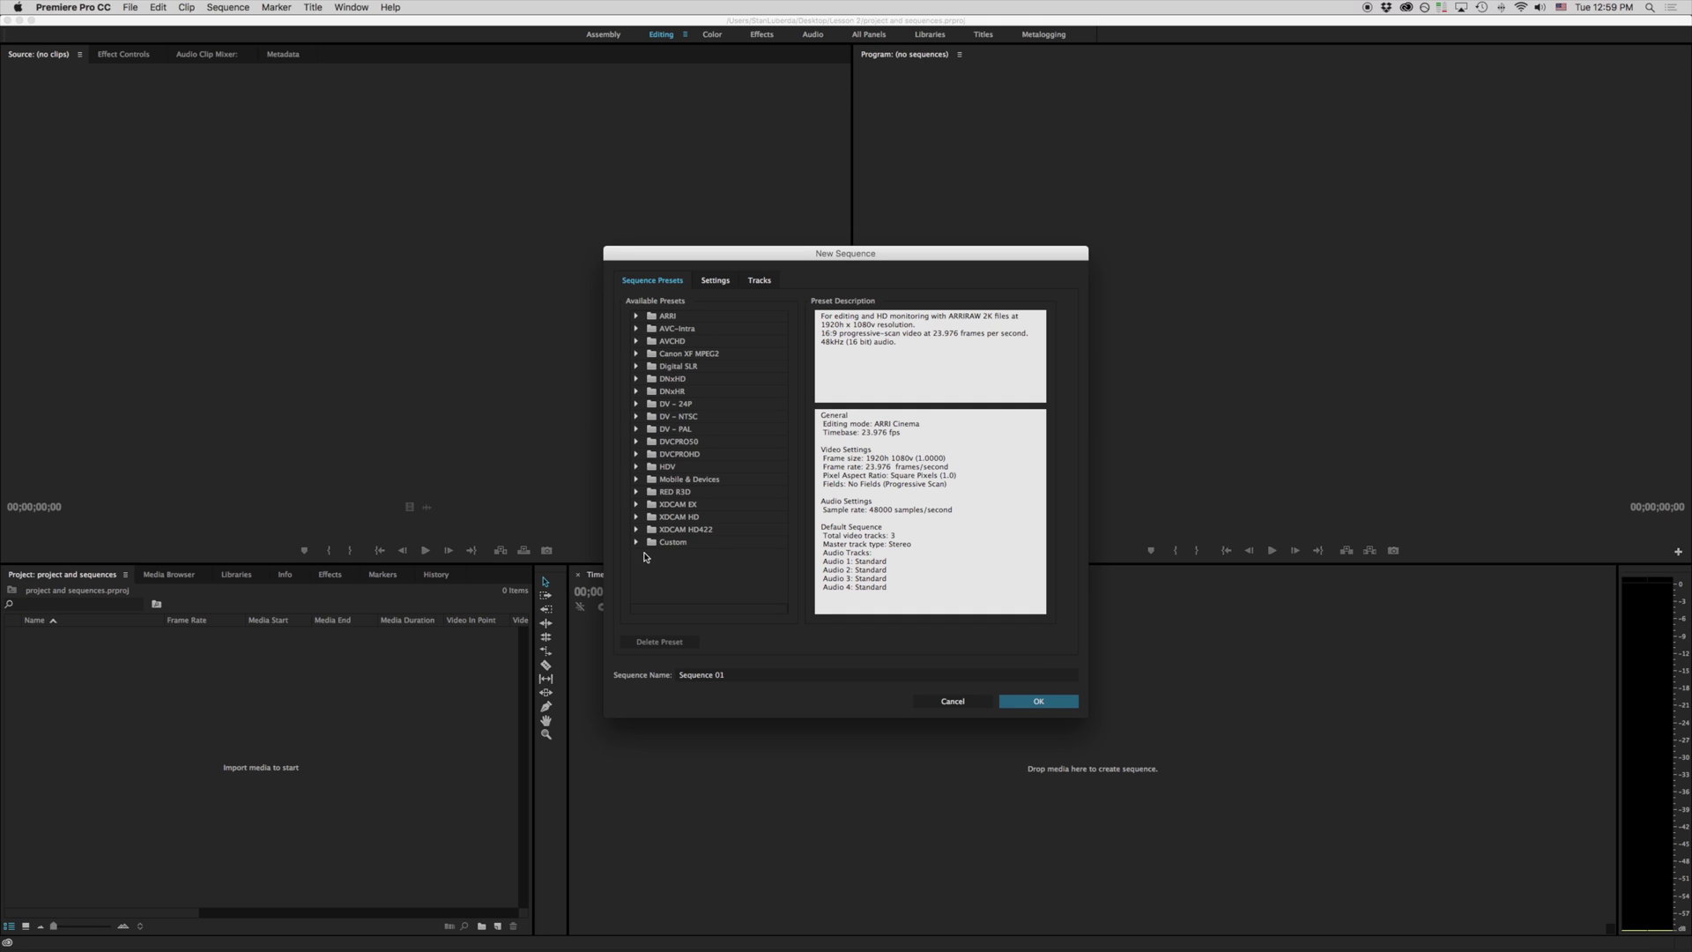
pyautogui.click(637, 315)
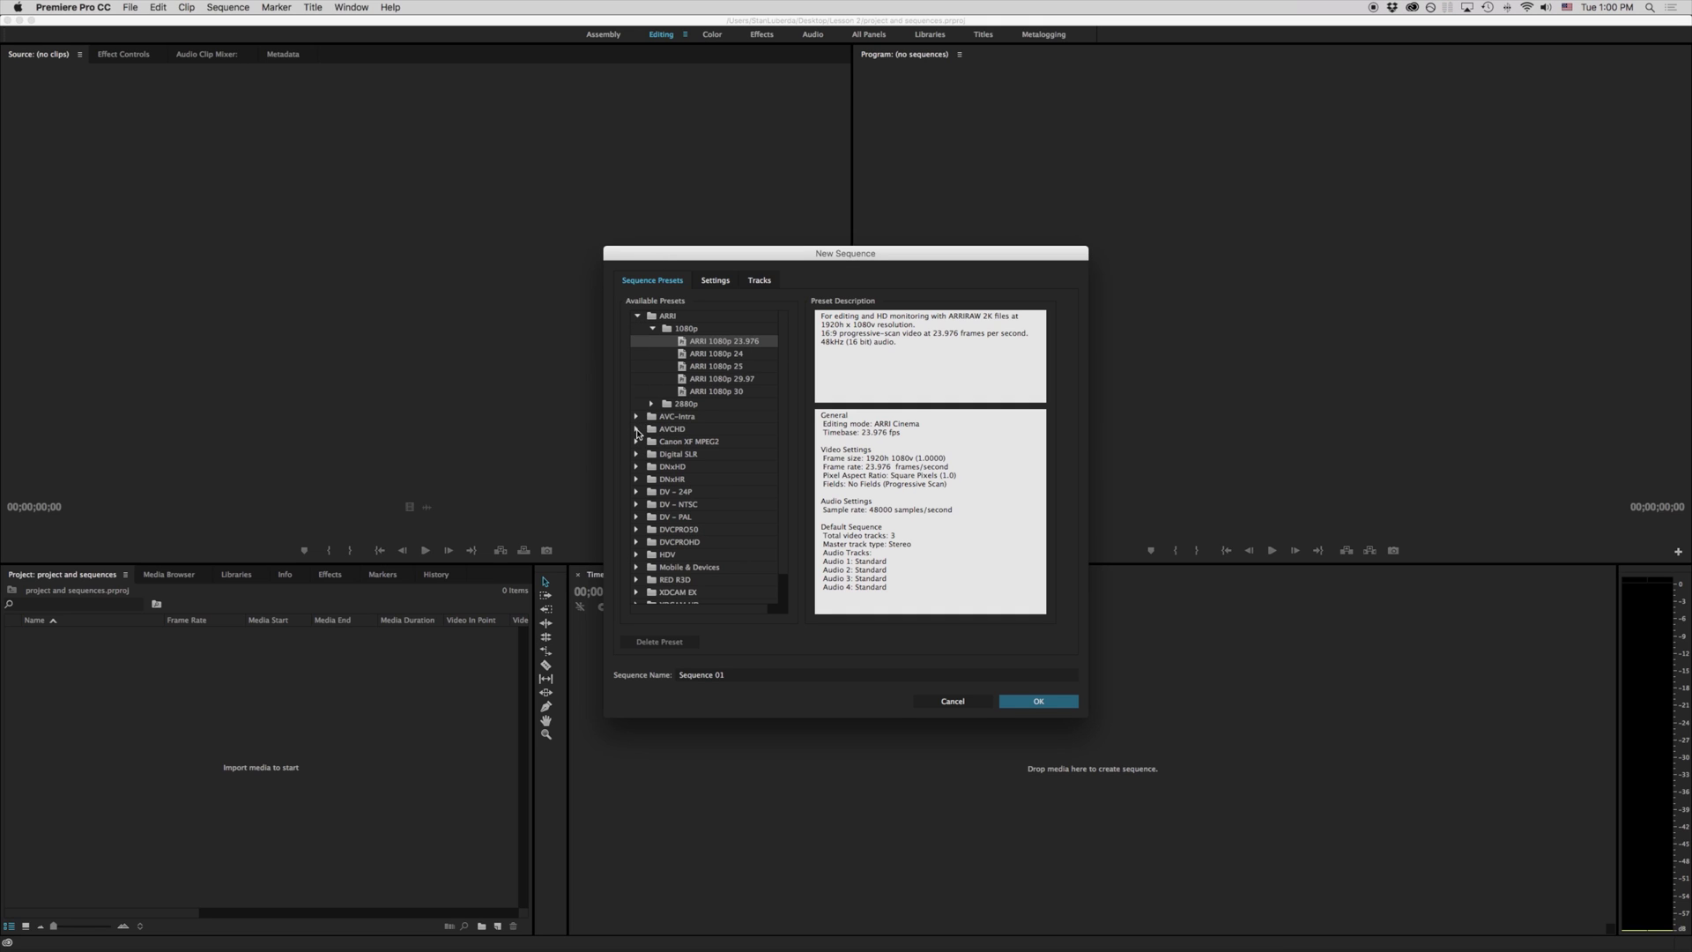
pyautogui.click(636, 429)
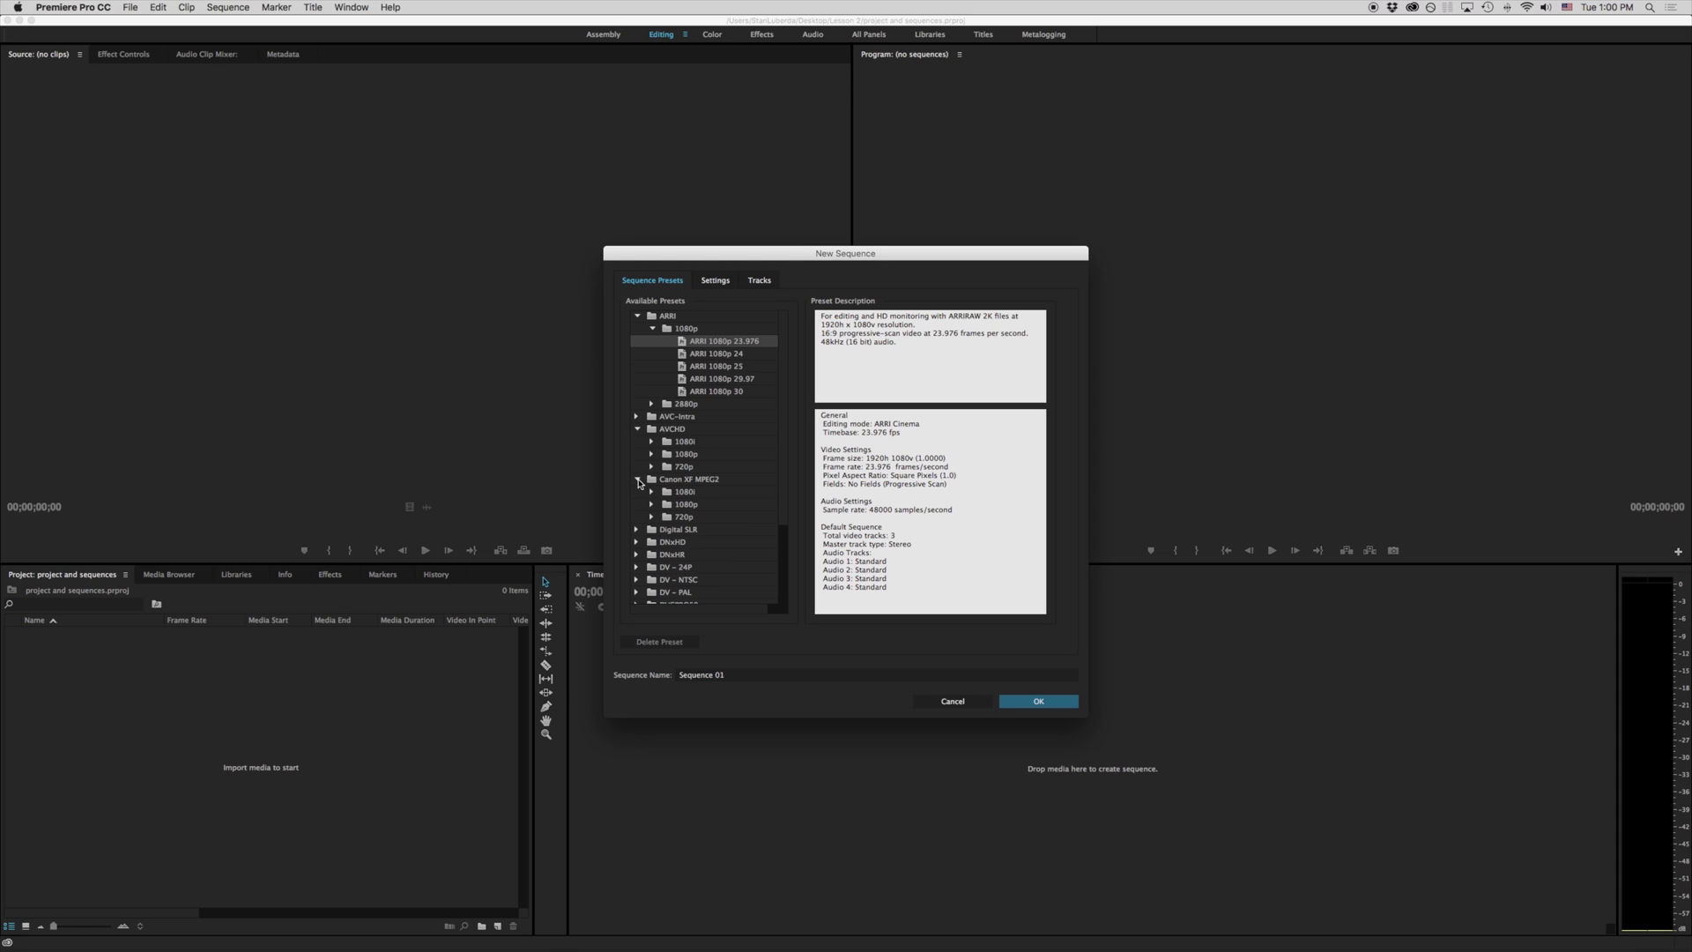
pyautogui.click(638, 482)
pyautogui.scroll(-3, 638, 483)
pyautogui.click(636, 421)
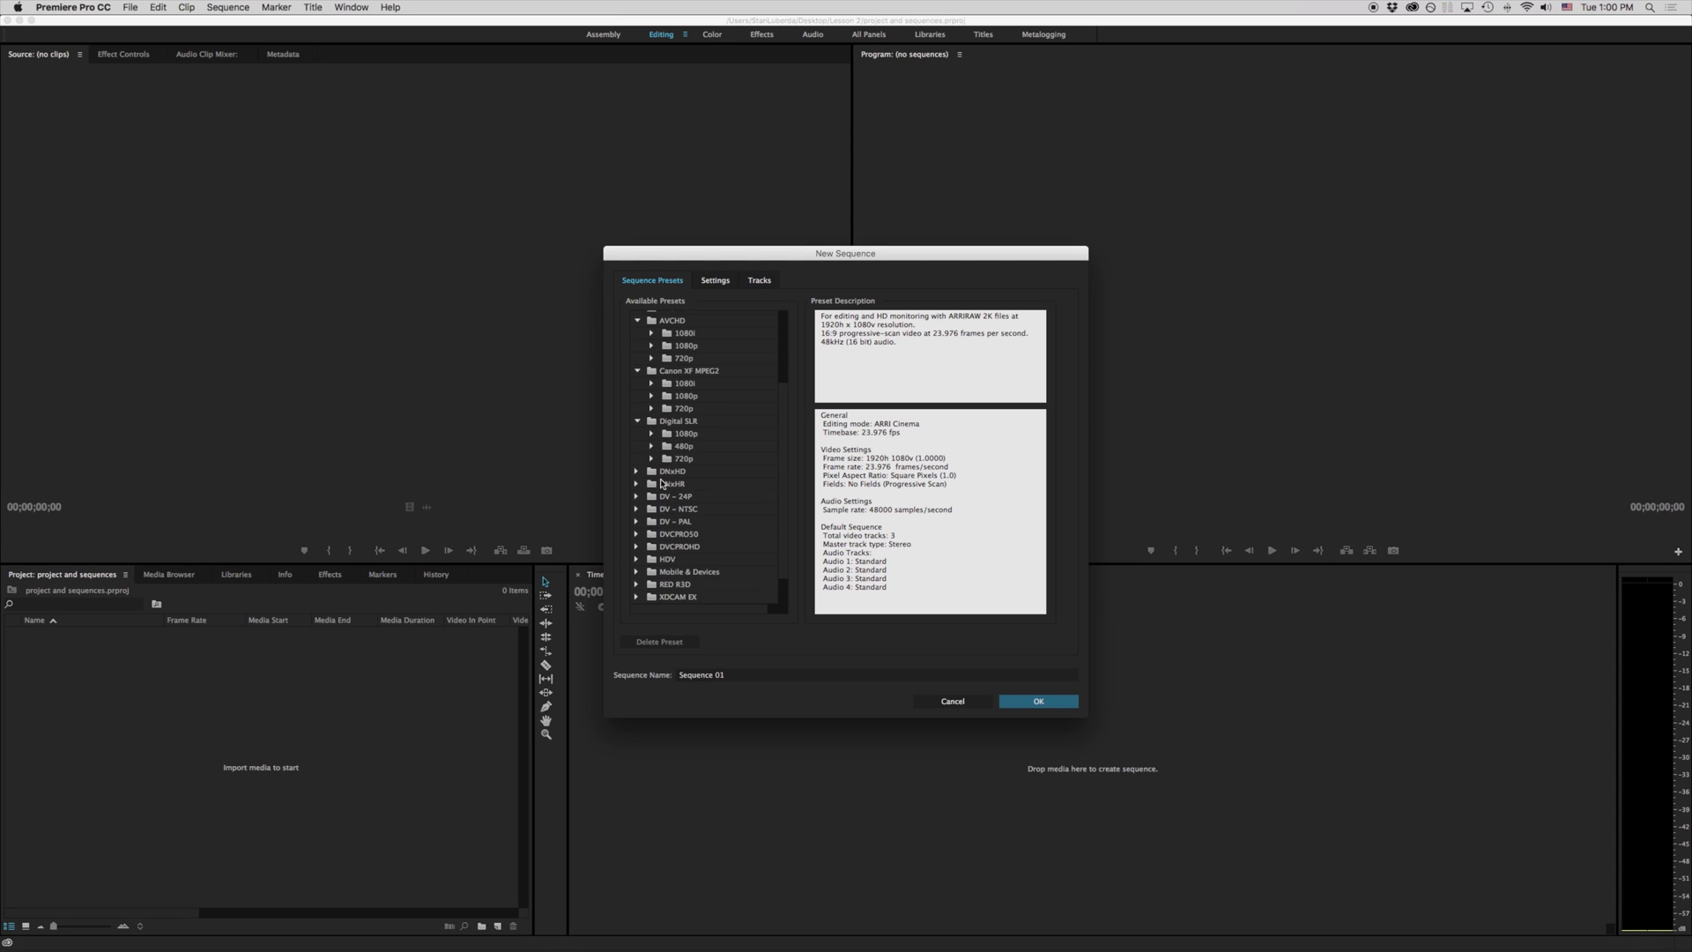
pyautogui.scroll(-3, 638, 427)
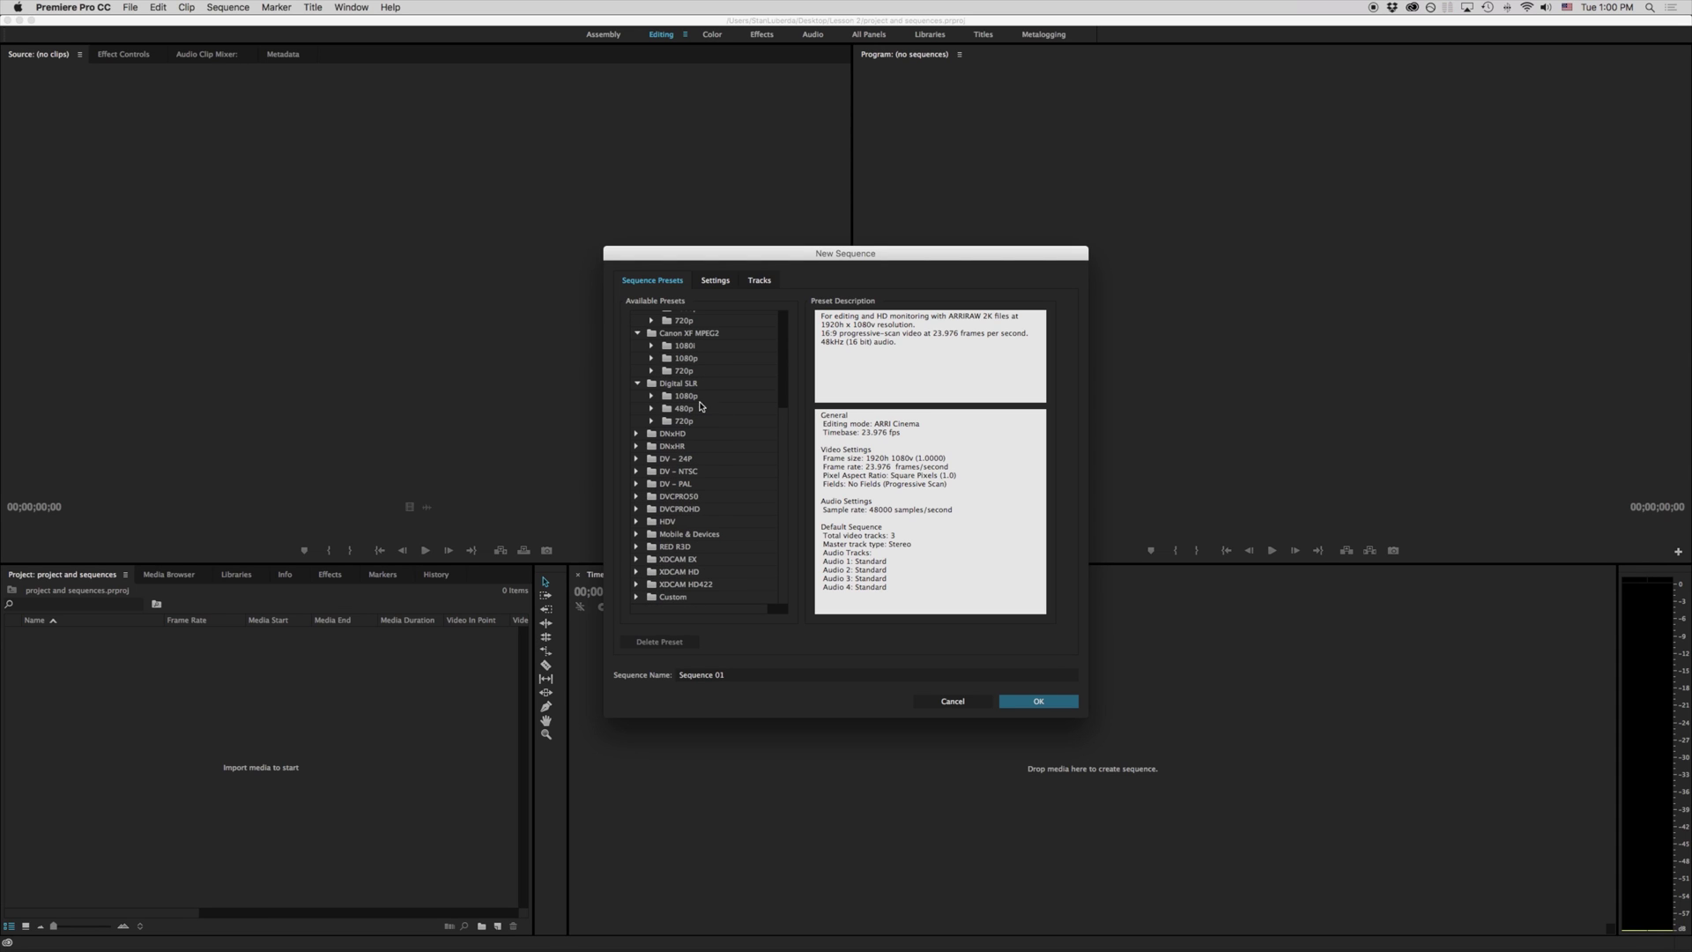
pyautogui.scroll(4, 693, 377)
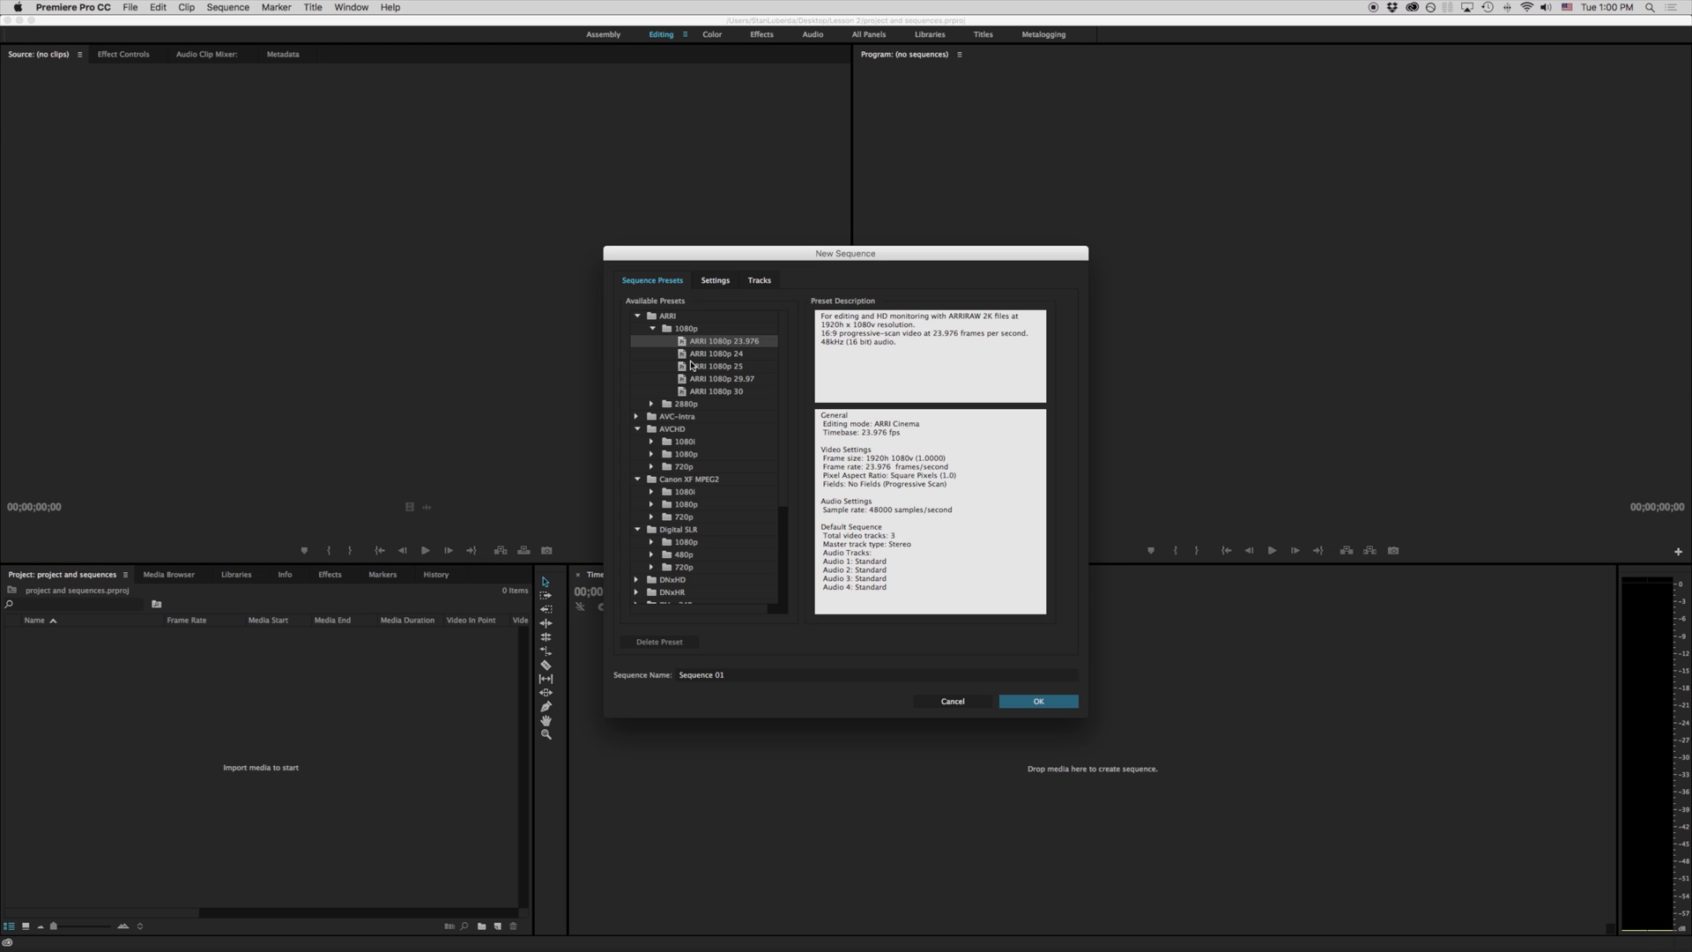
# Step: Collapse the ARRI, AVCHD, Canon XF MPEG2 and Digital SLR groups and briefly browse RED R3D
pyautogui.click(638, 317)
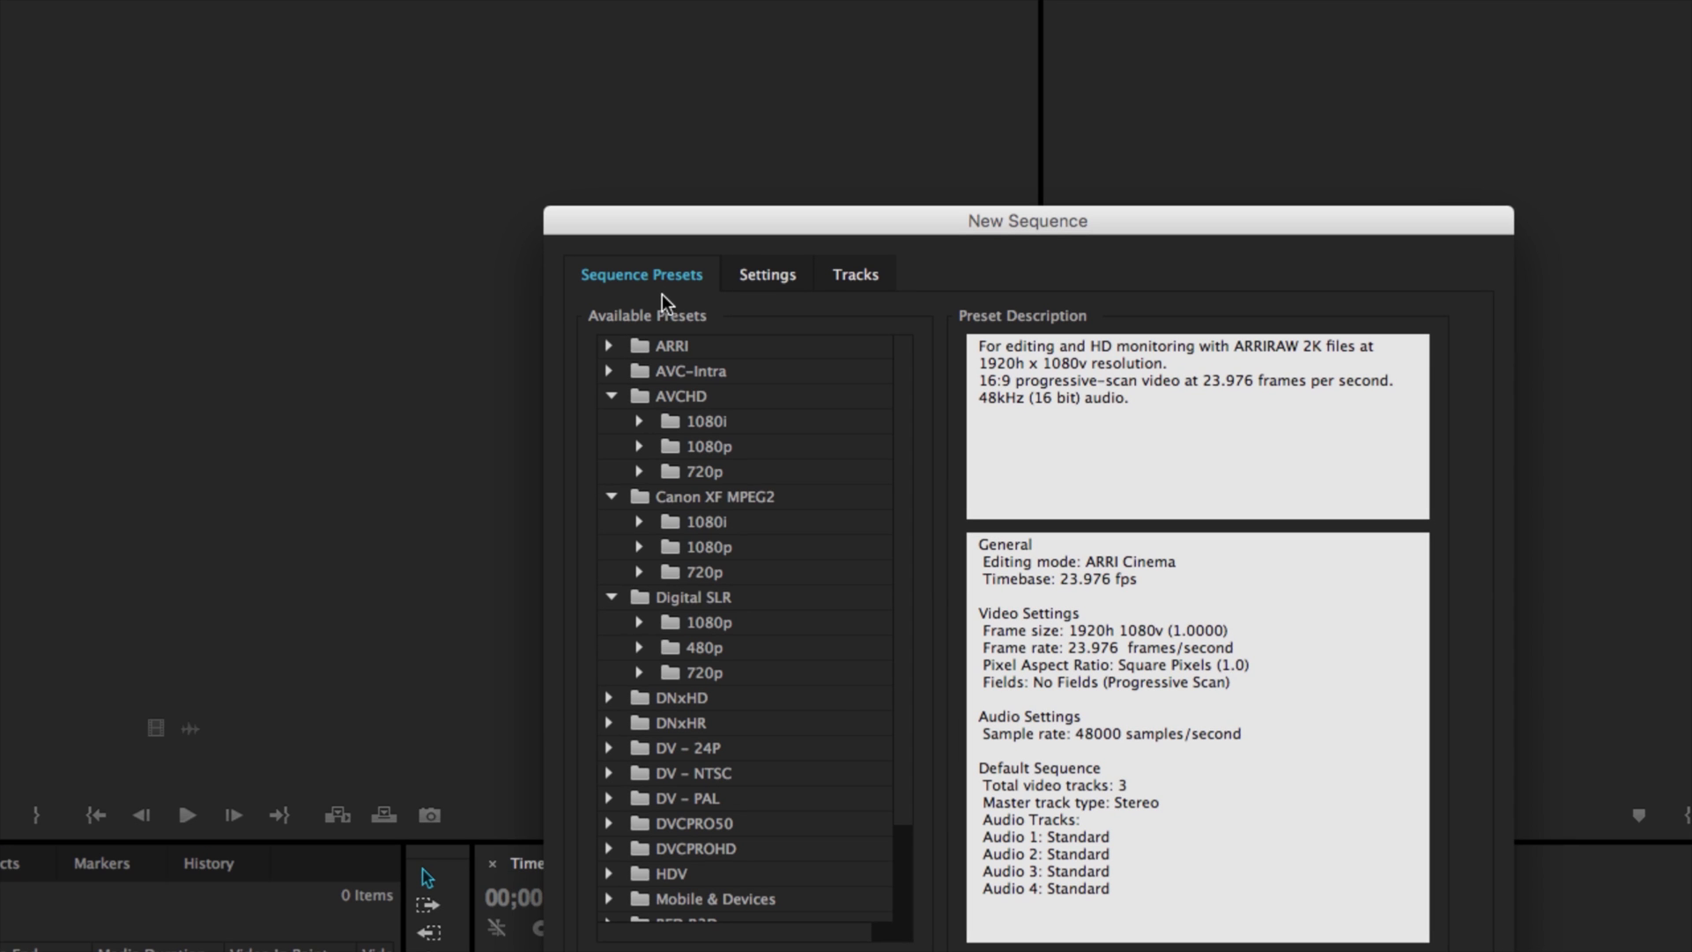
pyautogui.click(611, 397)
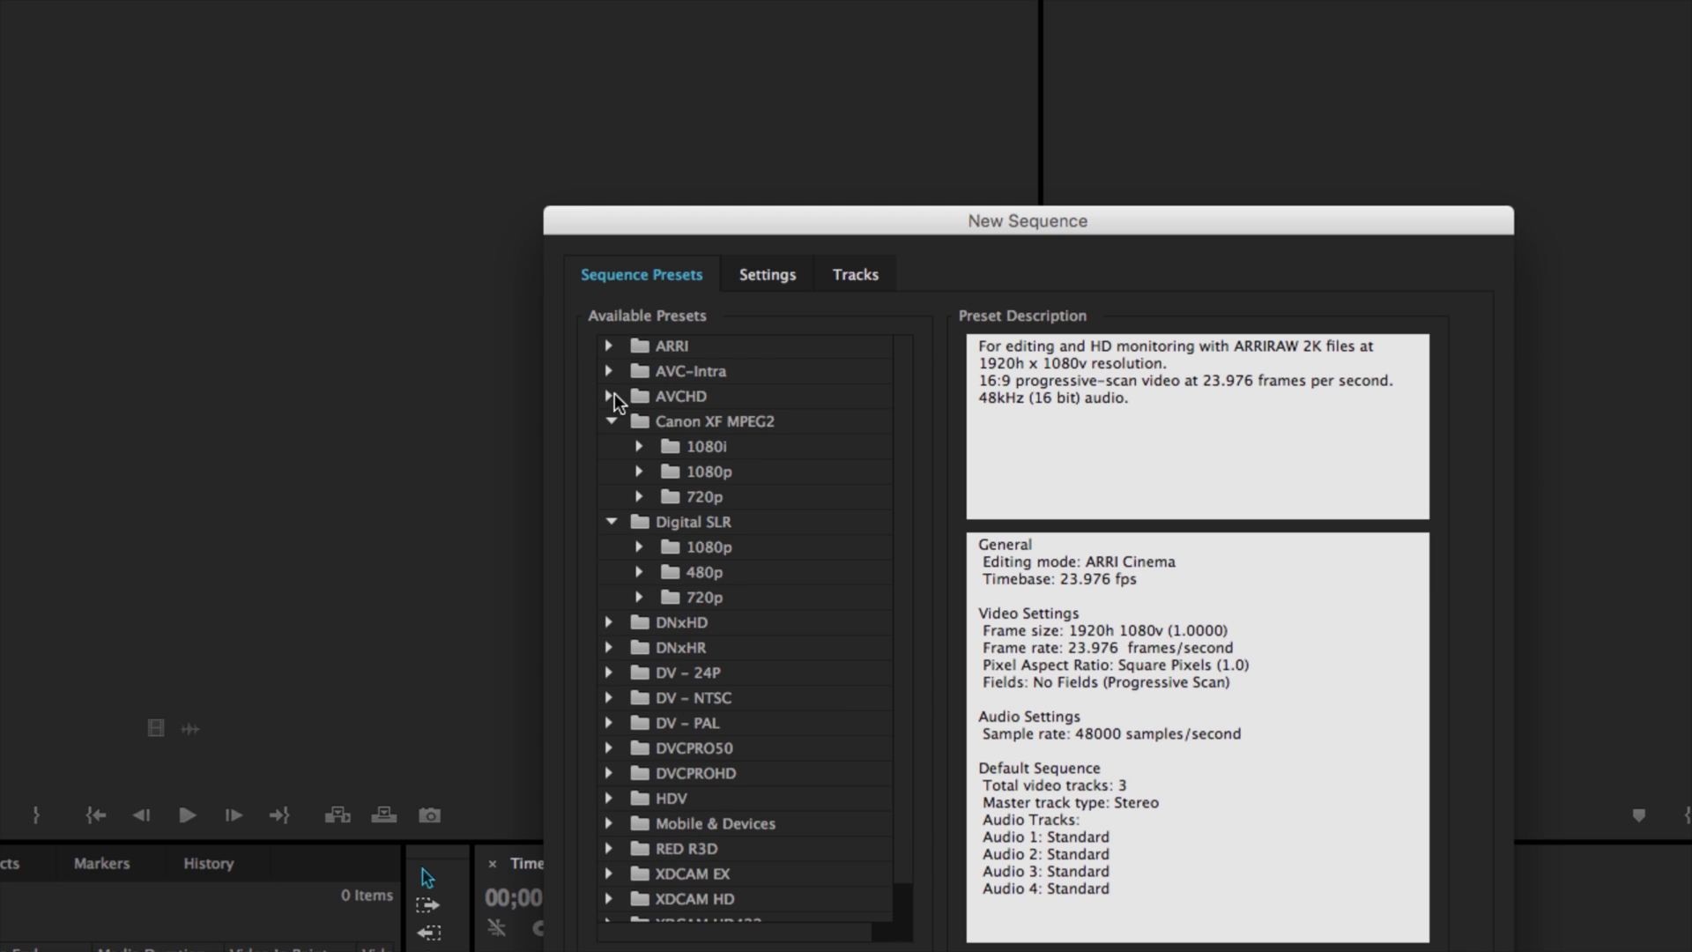
pyautogui.click(611, 422)
pyautogui.click(611, 447)
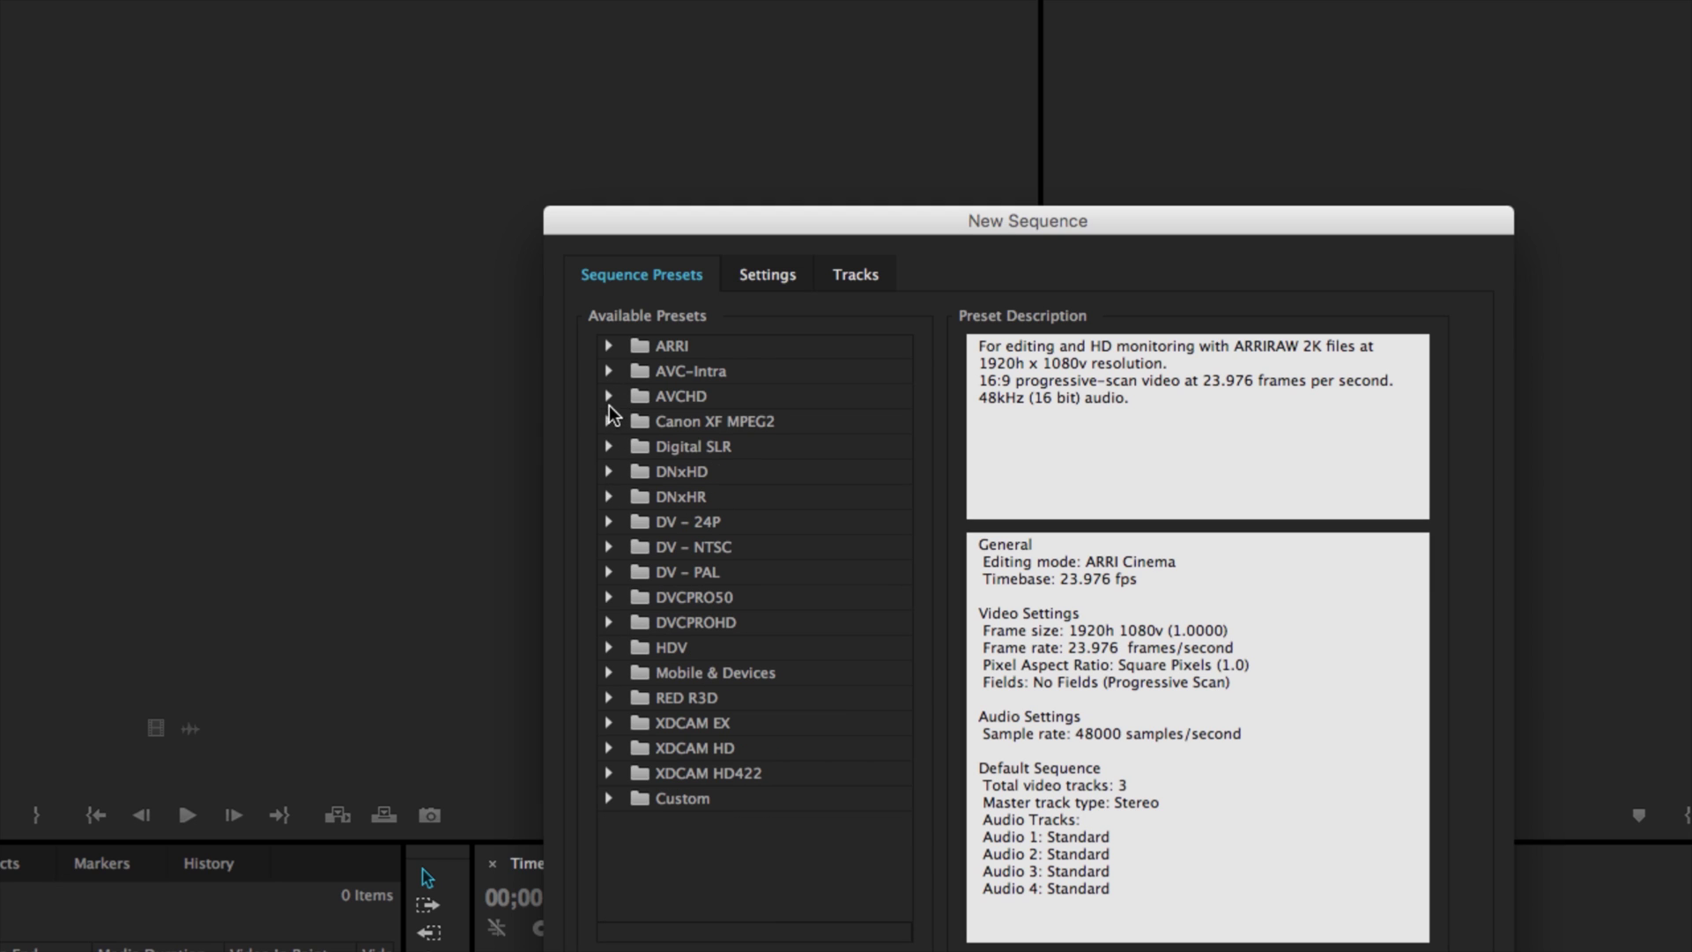
pyautogui.click(611, 697)
pyautogui.scroll(-3, 711, 705)
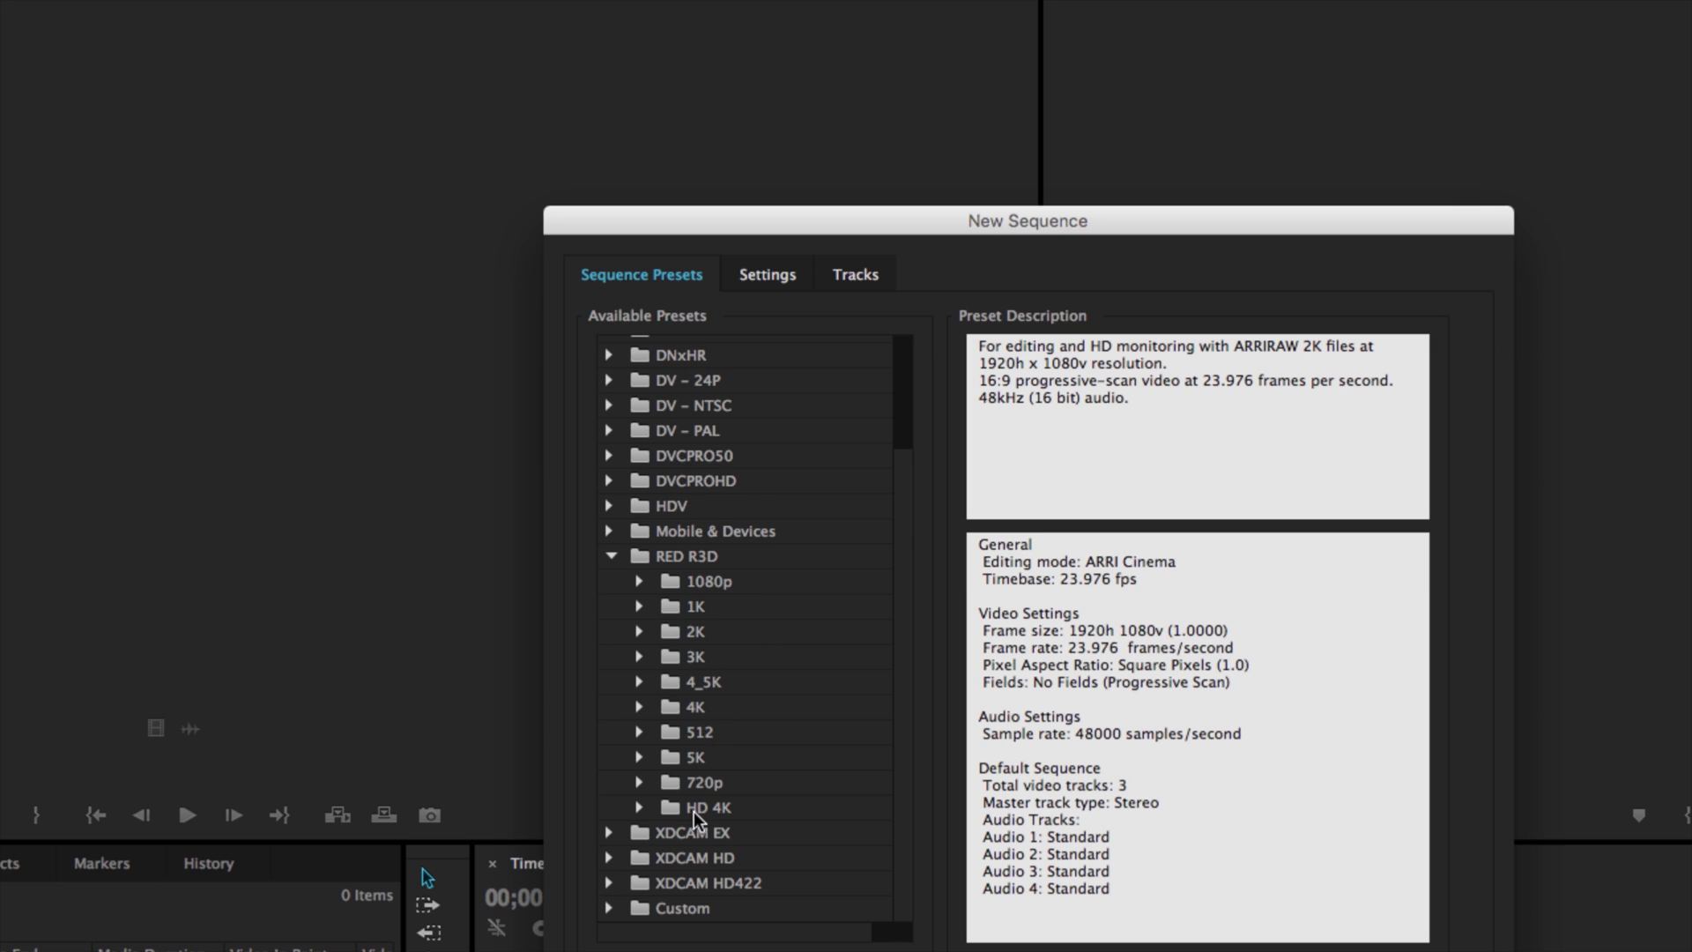
pyautogui.click(610, 556)
# Step: Open Digital SLR > 1080p and select the DSLR 1080p30 preset
pyautogui.click(611, 447)
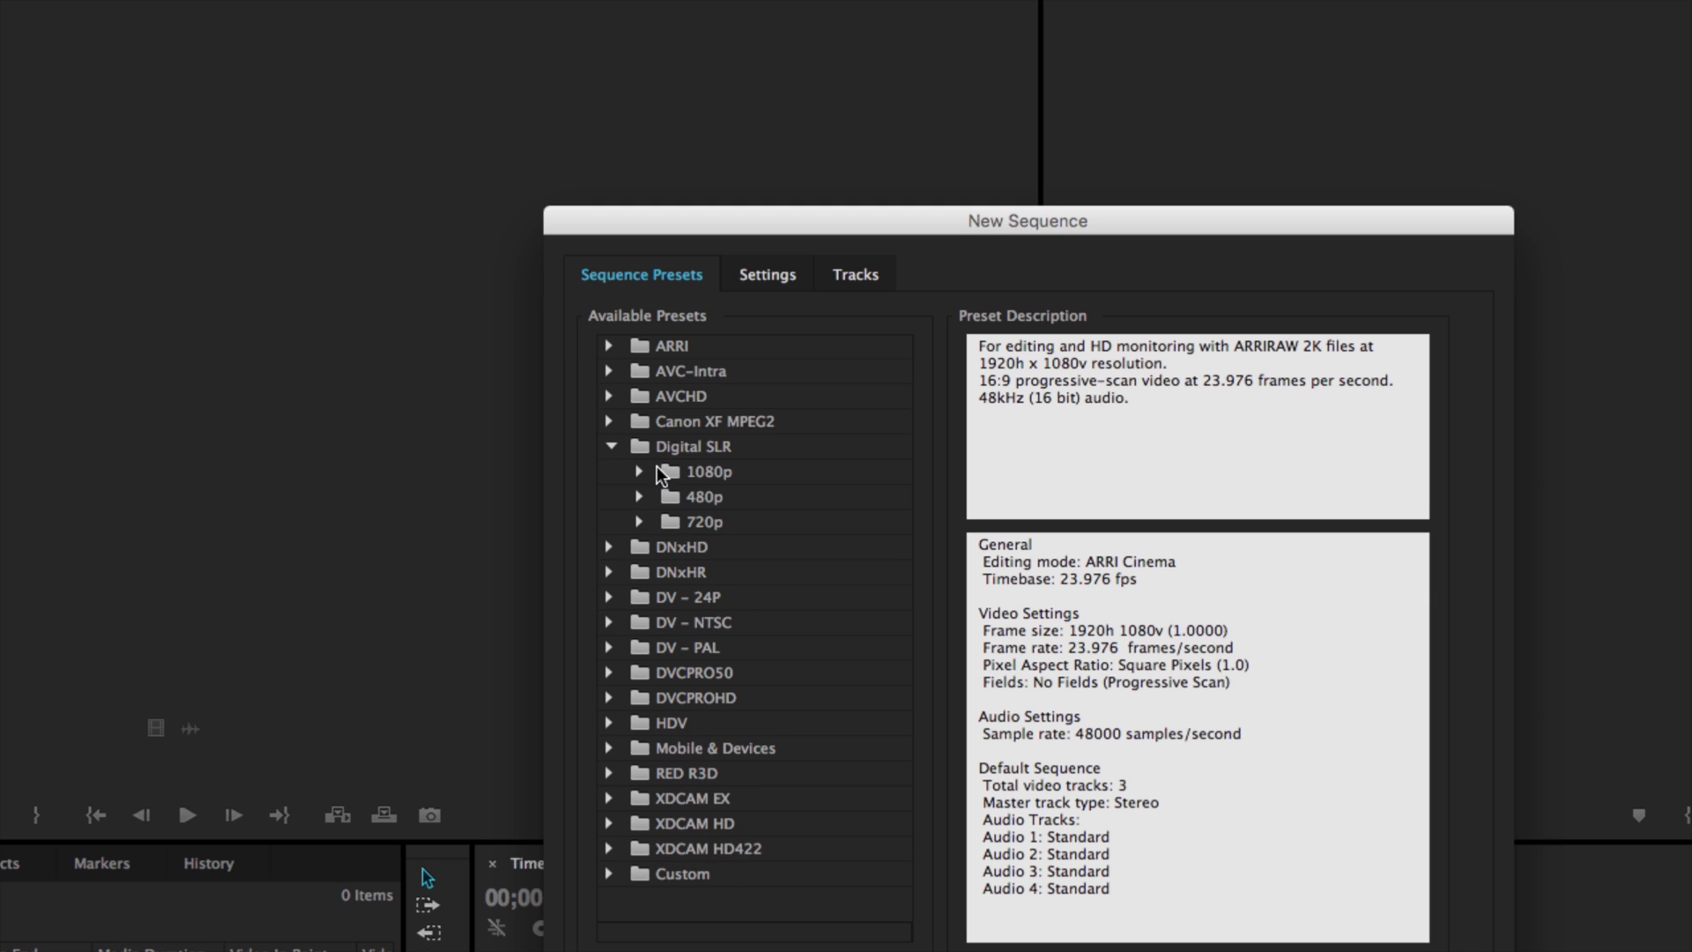
pyautogui.click(640, 471)
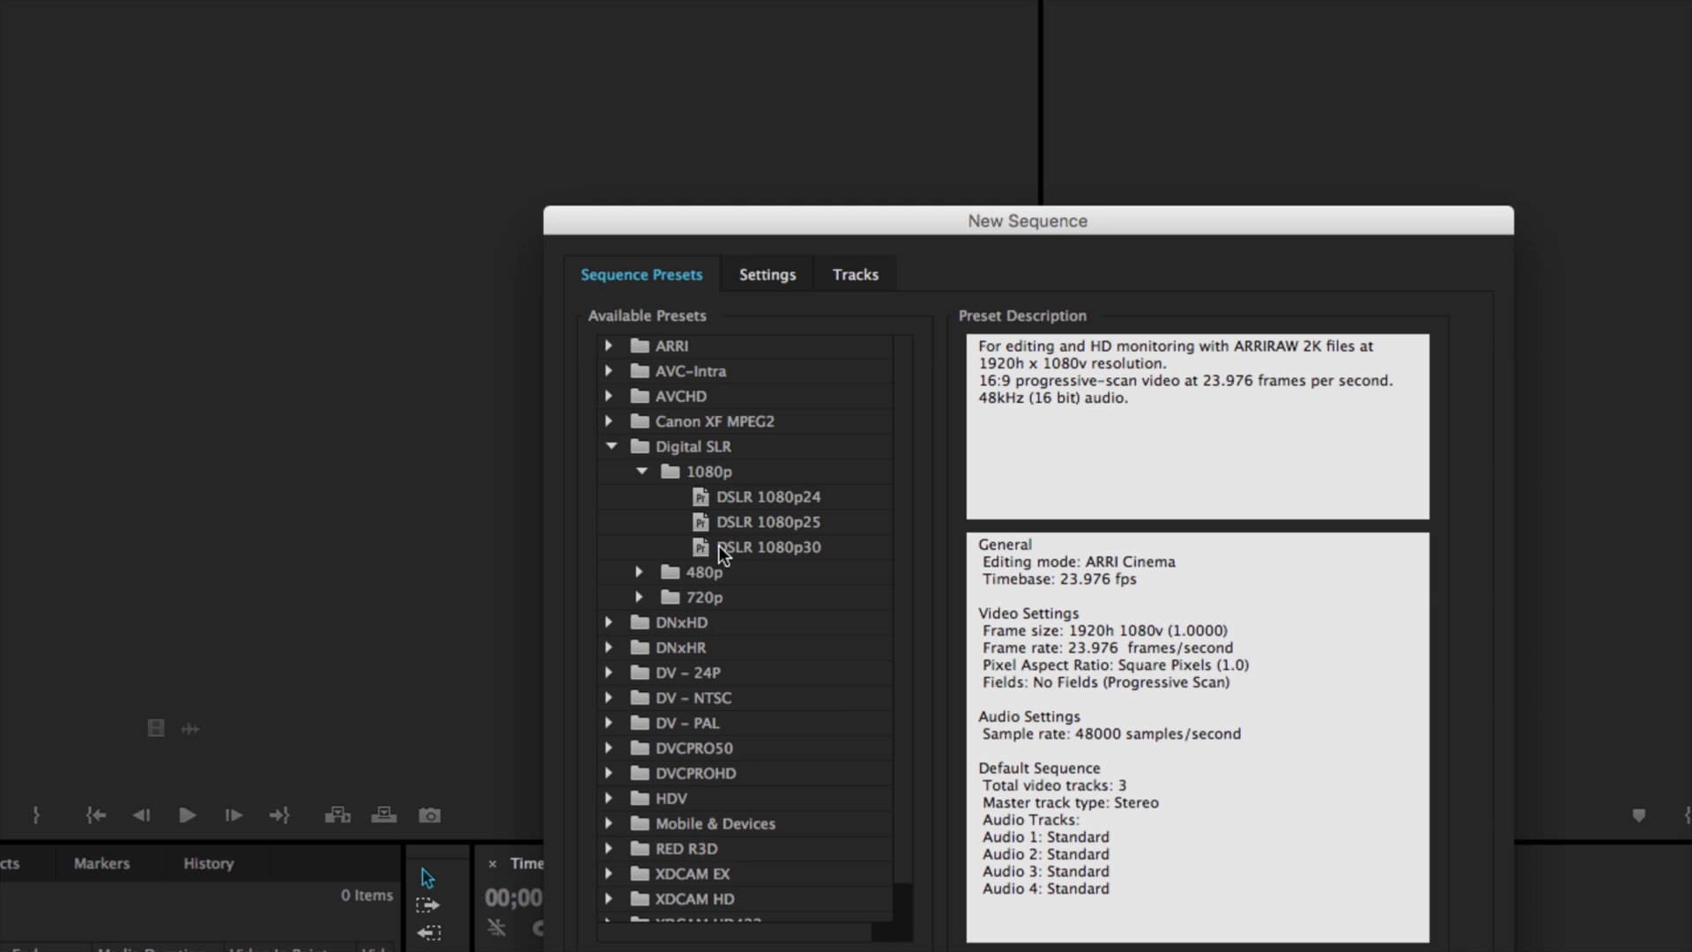
pyautogui.click(769, 548)
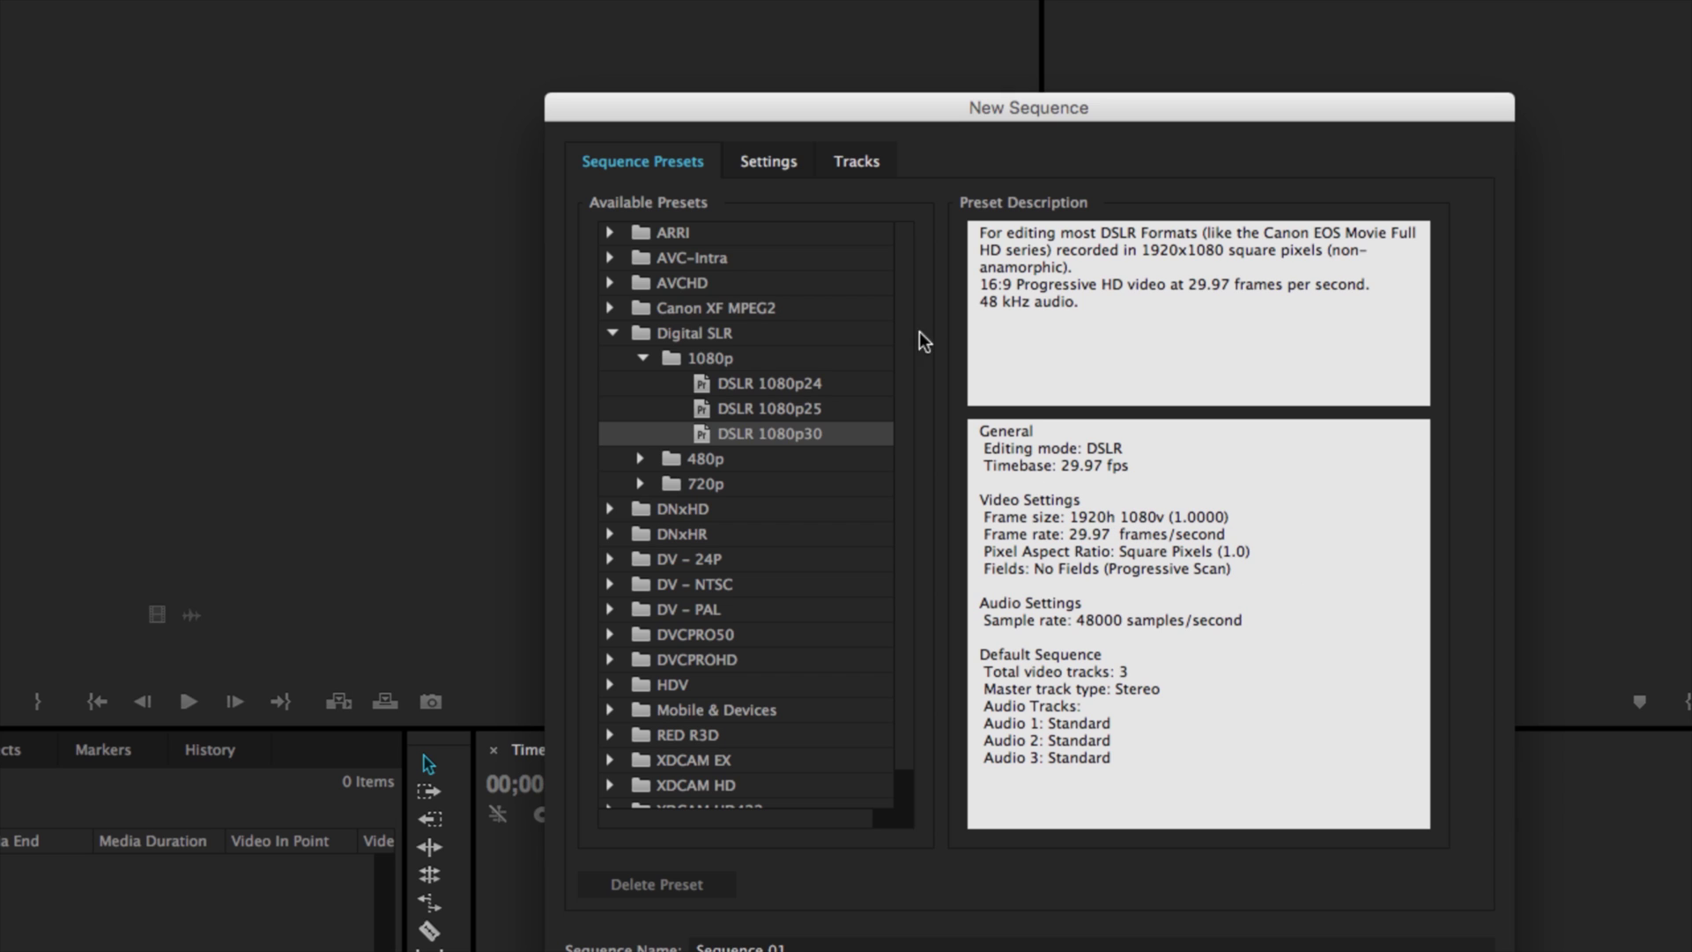
# Step: Launch Adobe Photoshop CC 2015 by searching 'photoshop' in Spotlight
pyautogui.press('super+space')
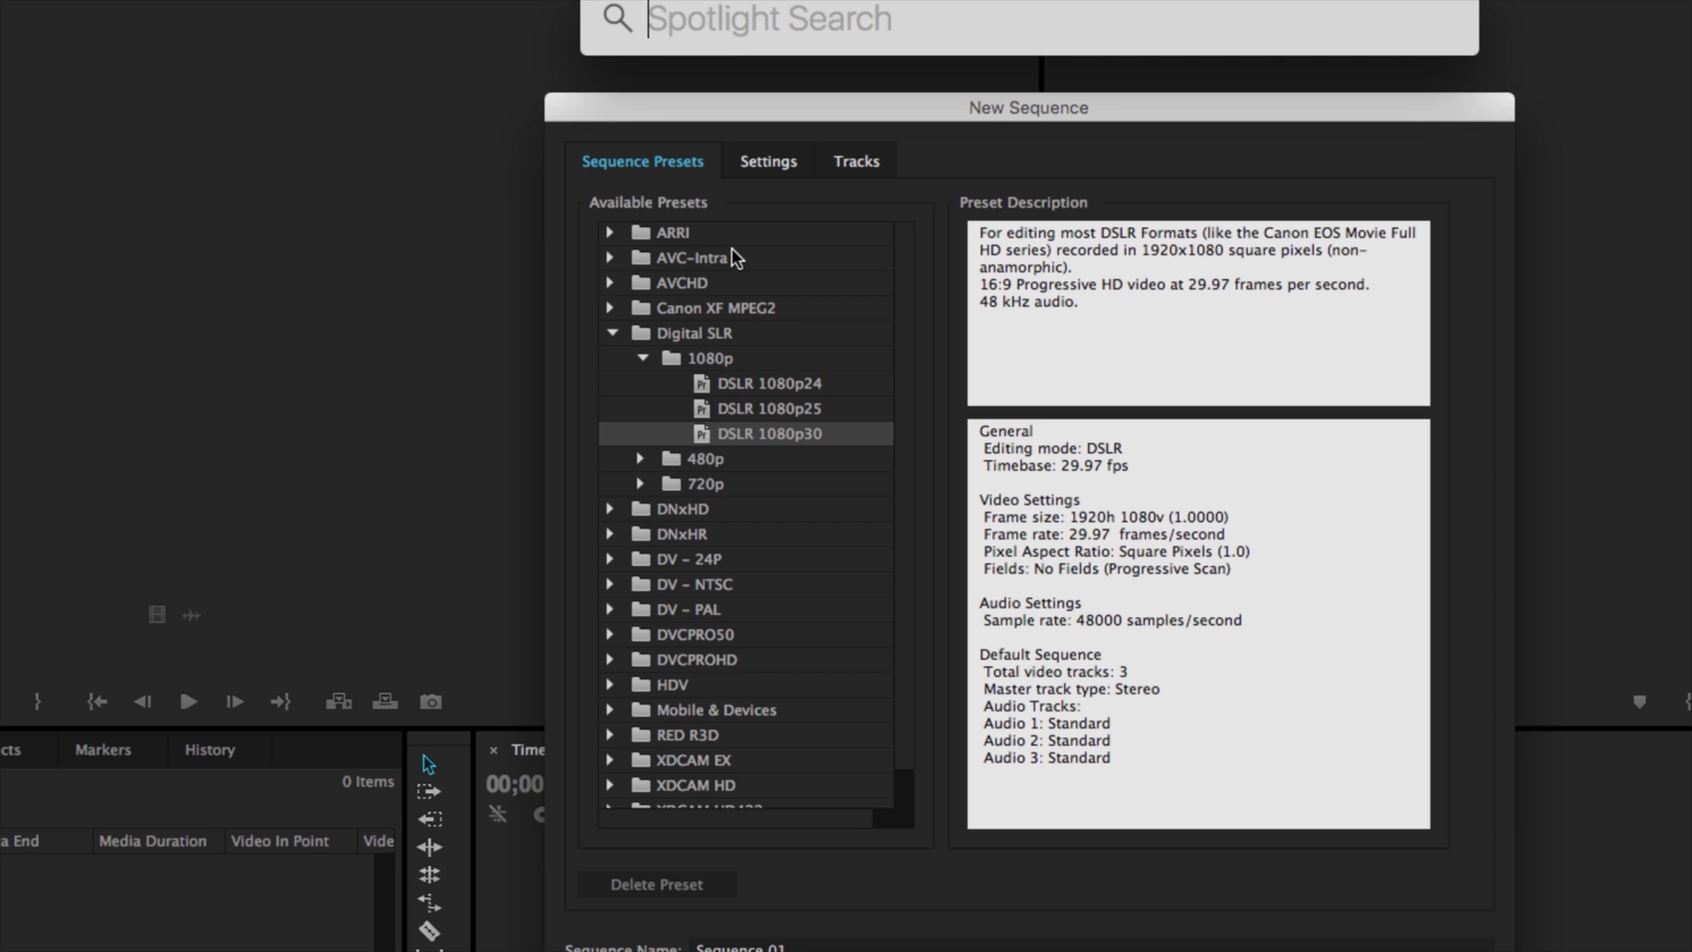
pyautogui.write('photo')
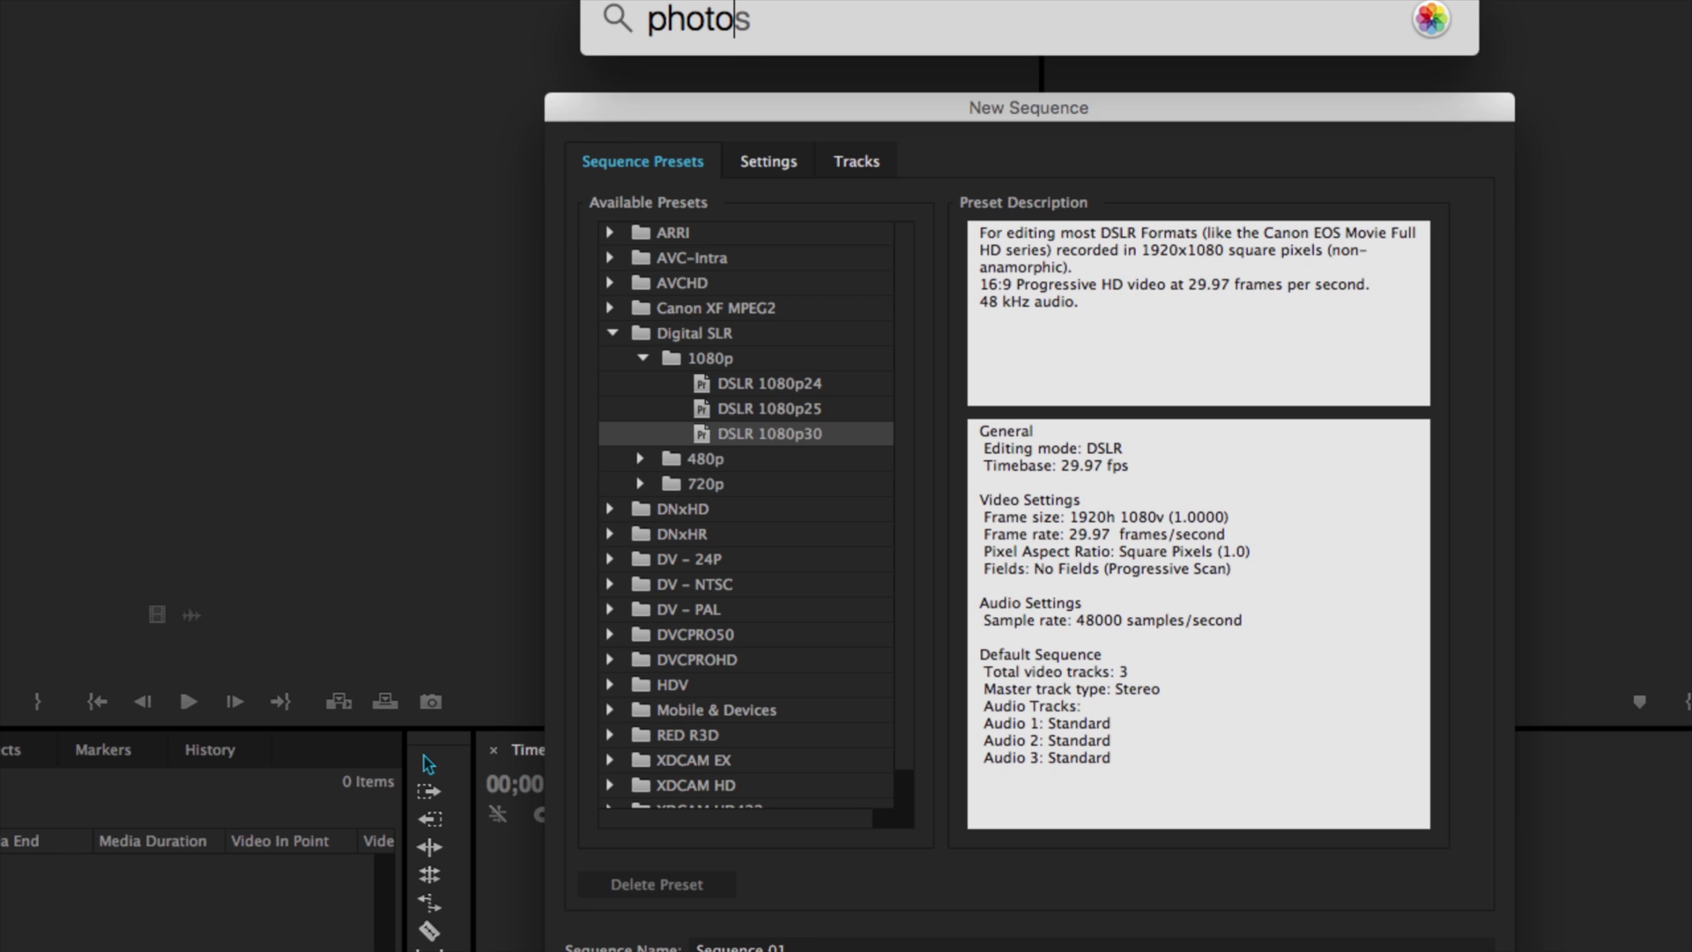
pyautogui.write('shop')
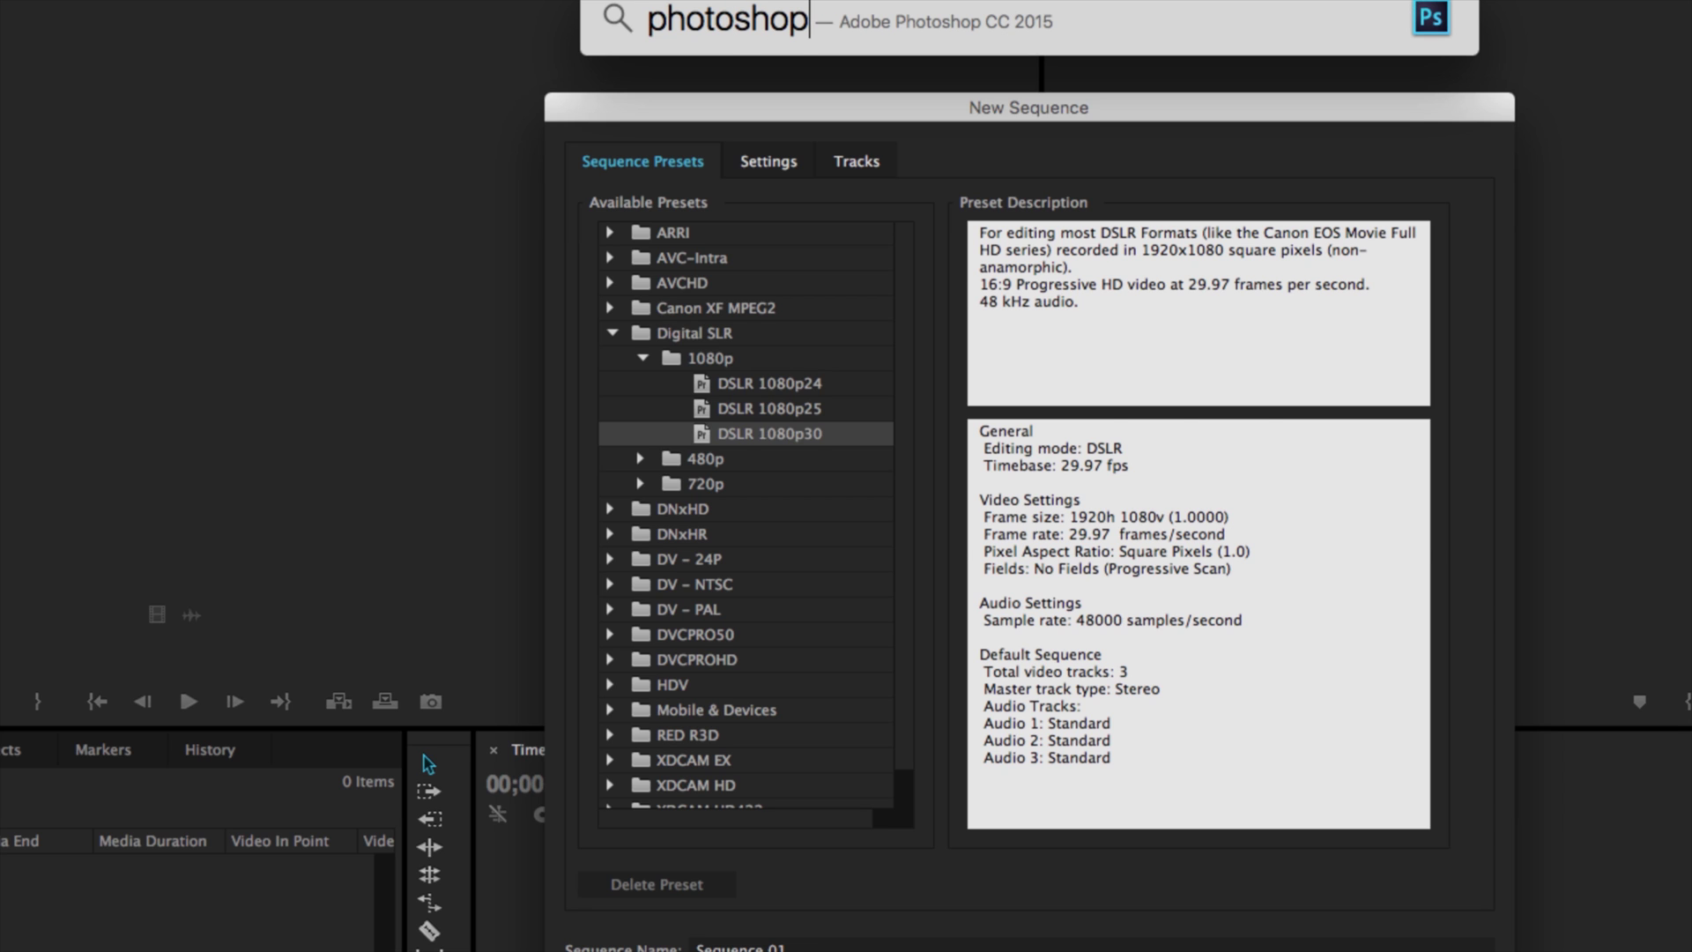
pyautogui.press('Return')
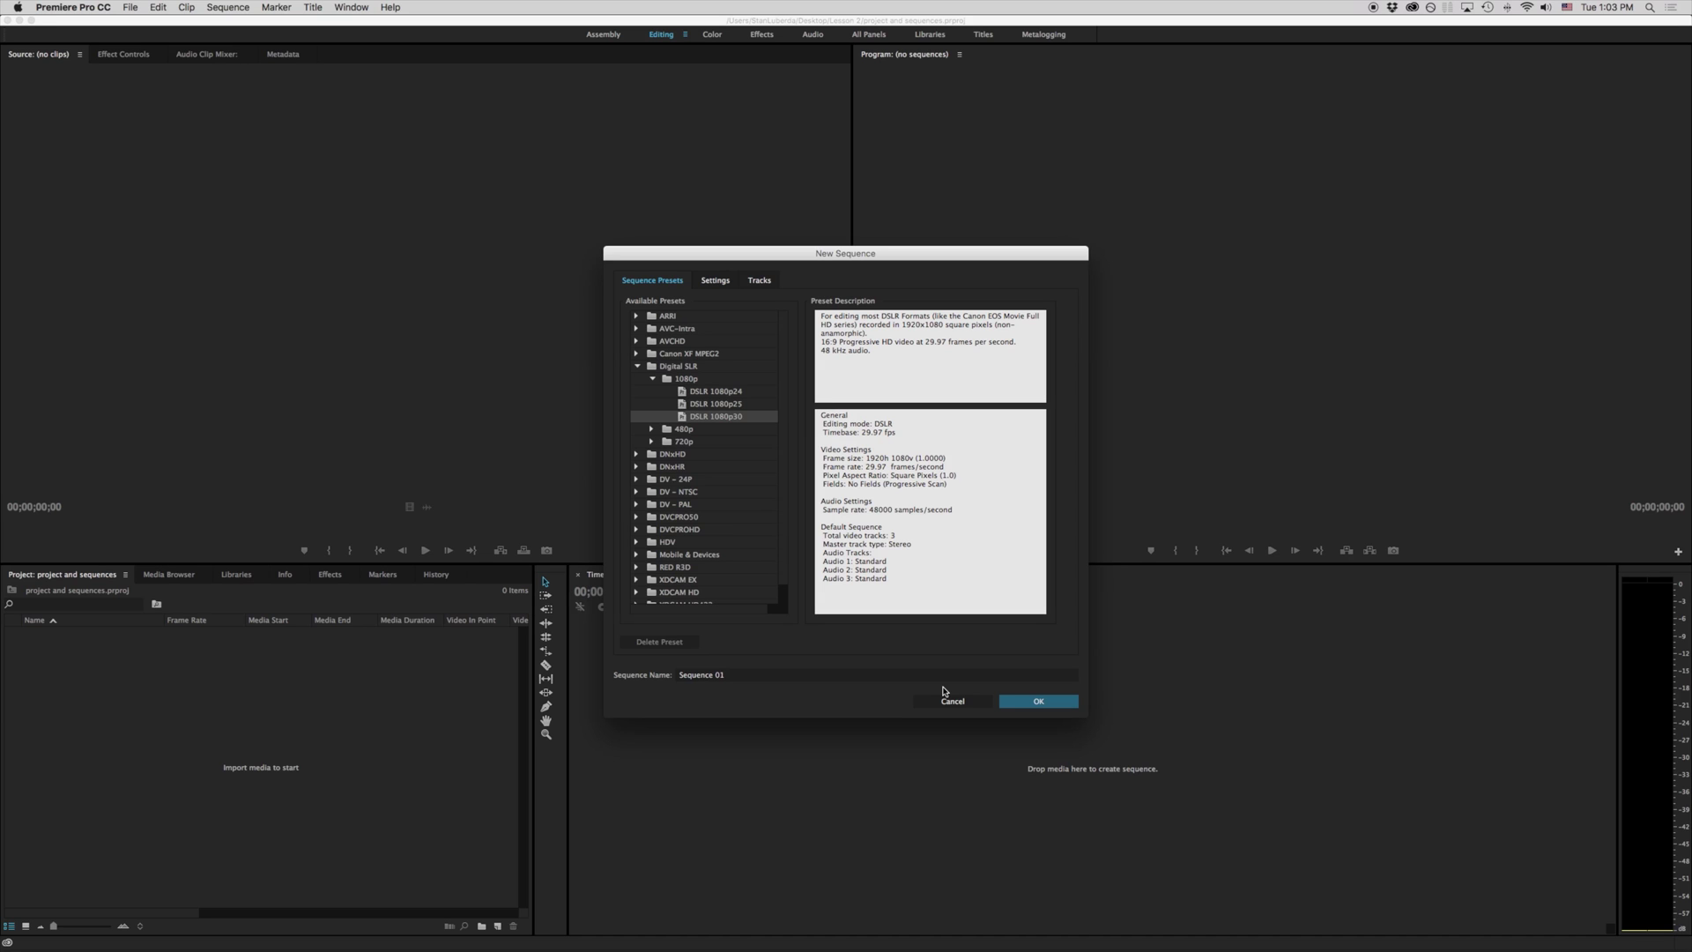
# Step: Create a new 1920x1080 Photoshop document using the Film & Video HDTV 1080p preset
pyautogui.click(906, 918)
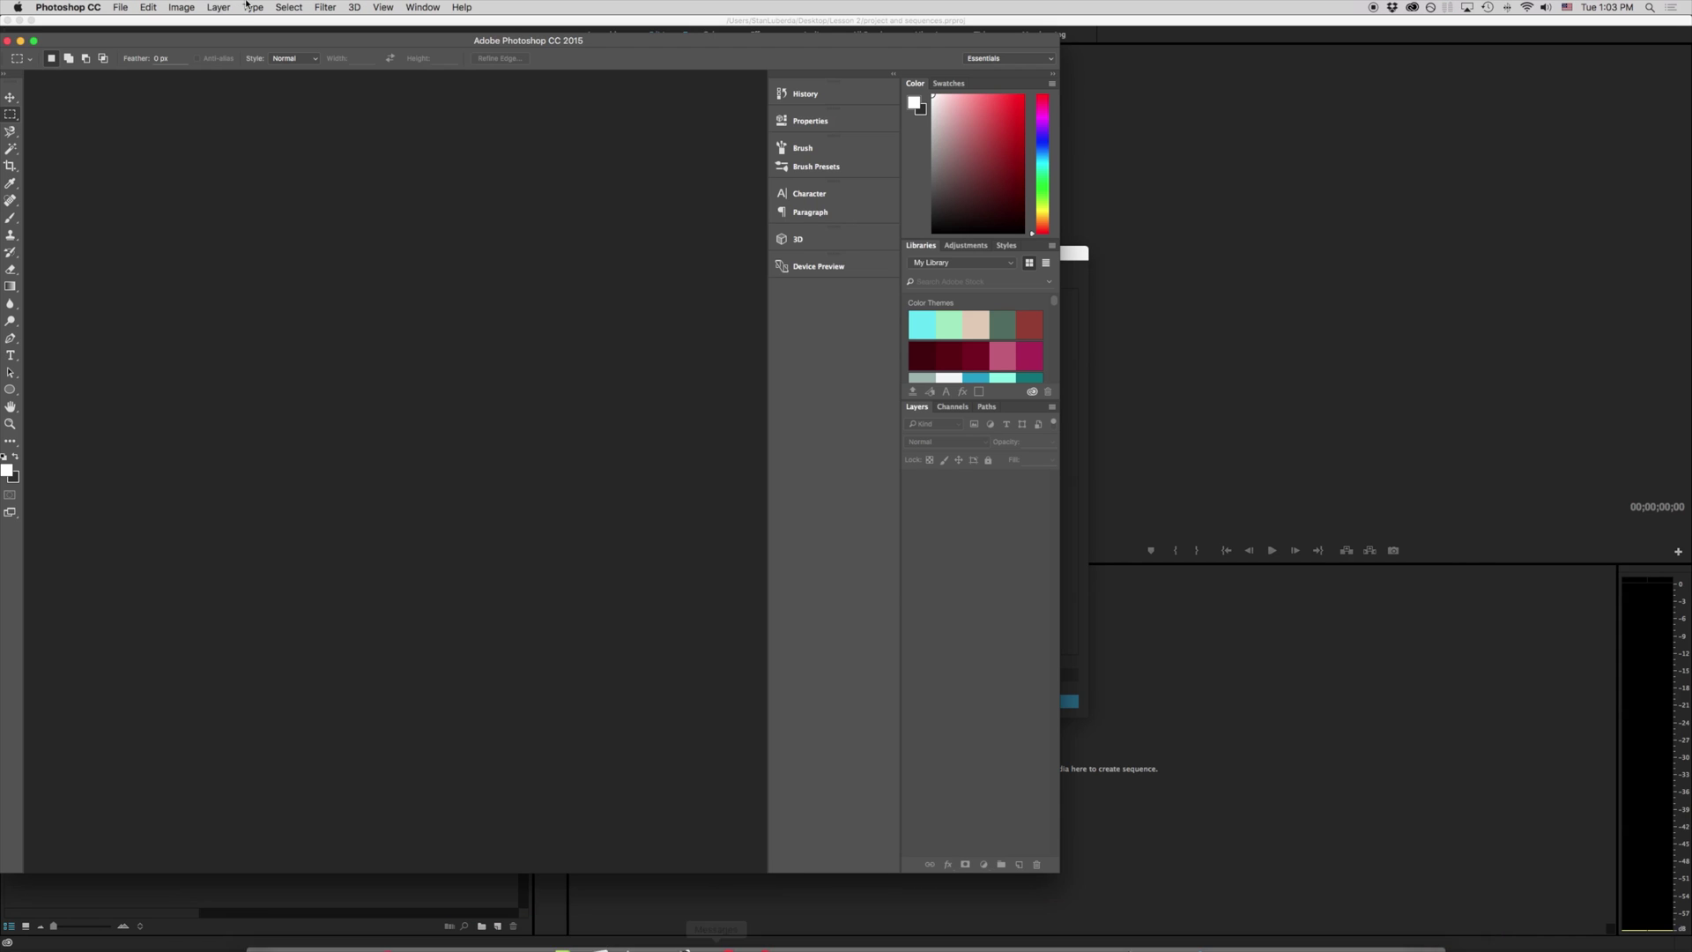
pyautogui.moveTo(247, 39); pyautogui.dragTo(578, 64)
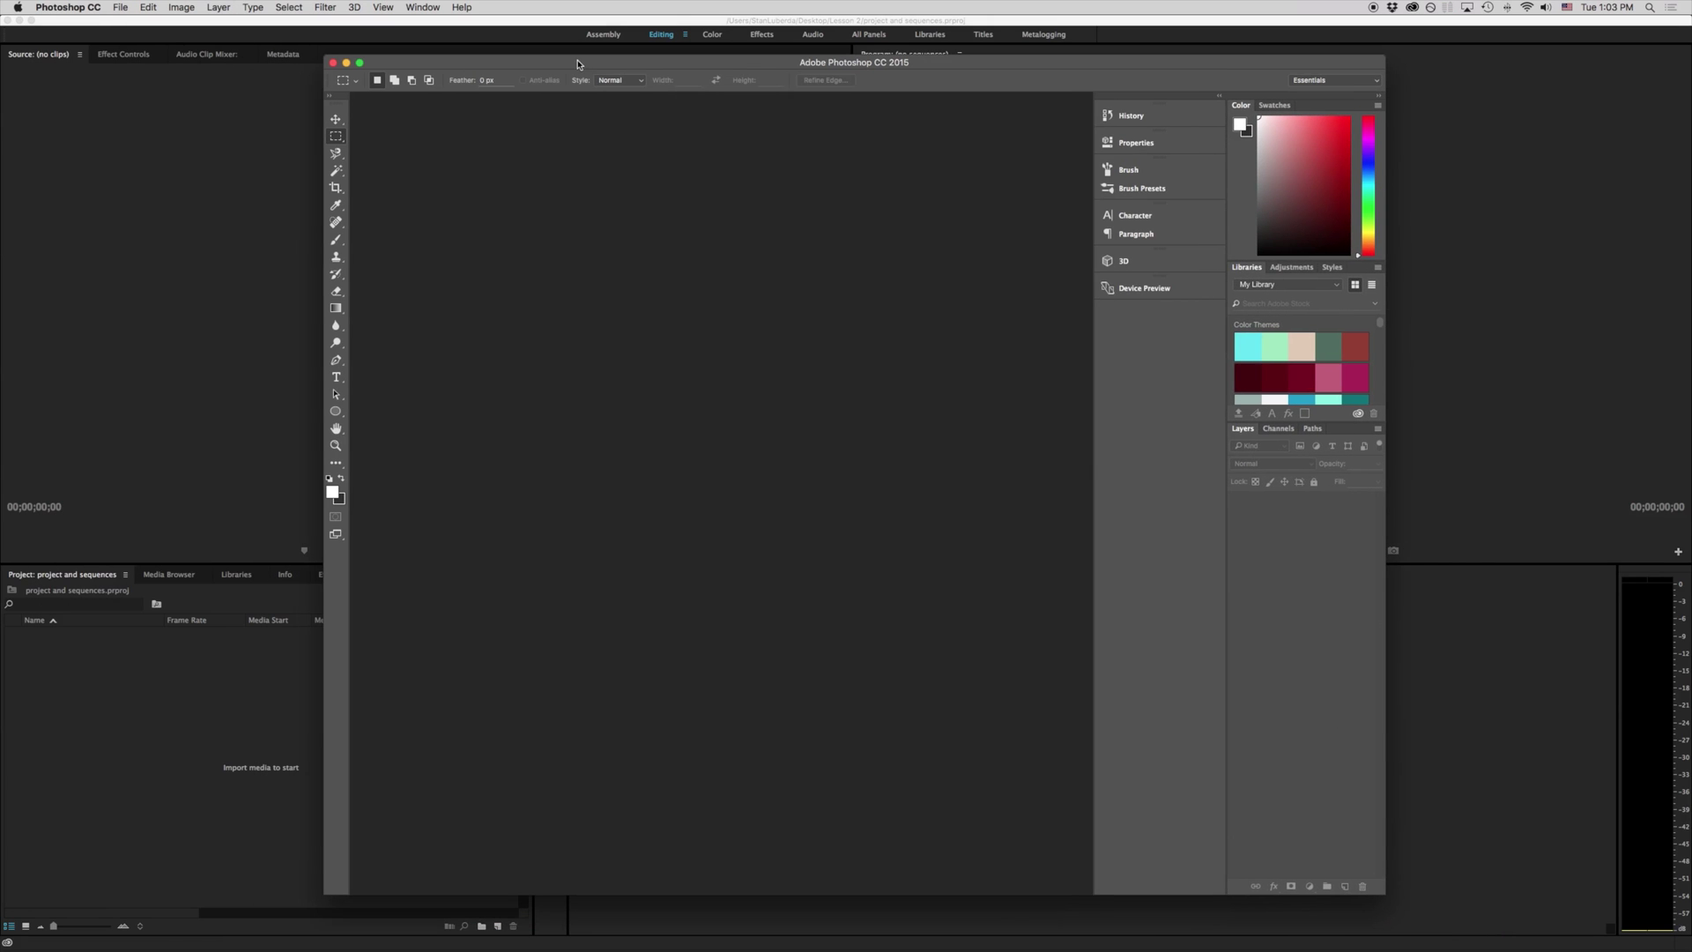
pyautogui.click(120, 7)
pyautogui.click(132, 24)
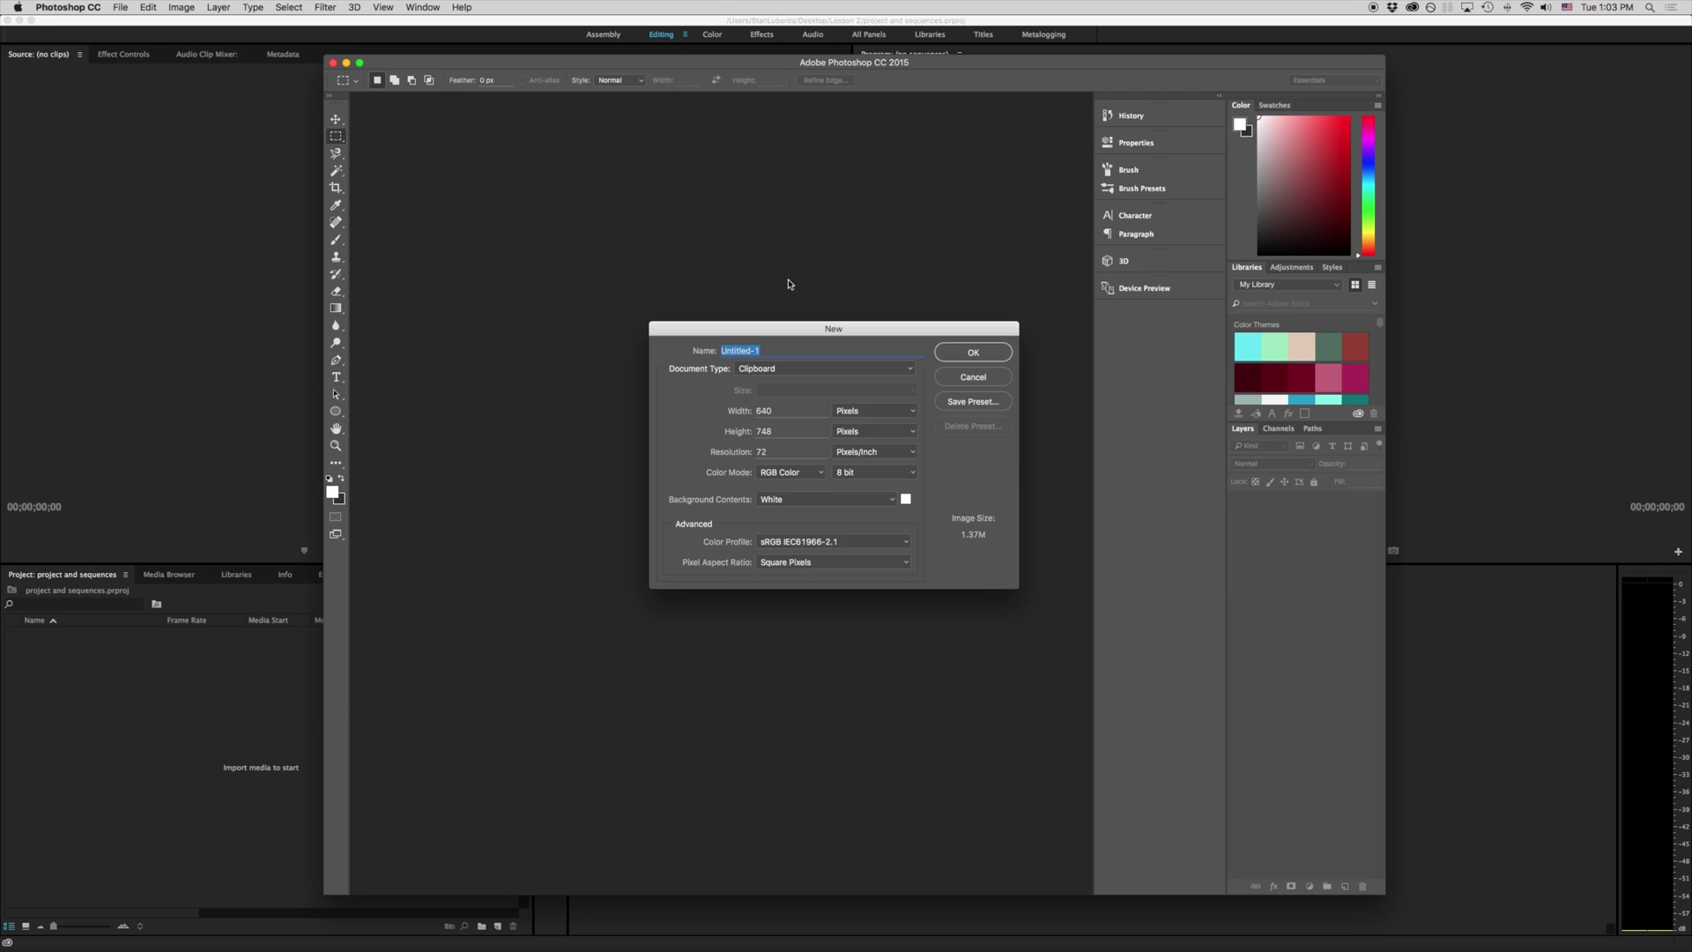
pyautogui.click(810, 369)
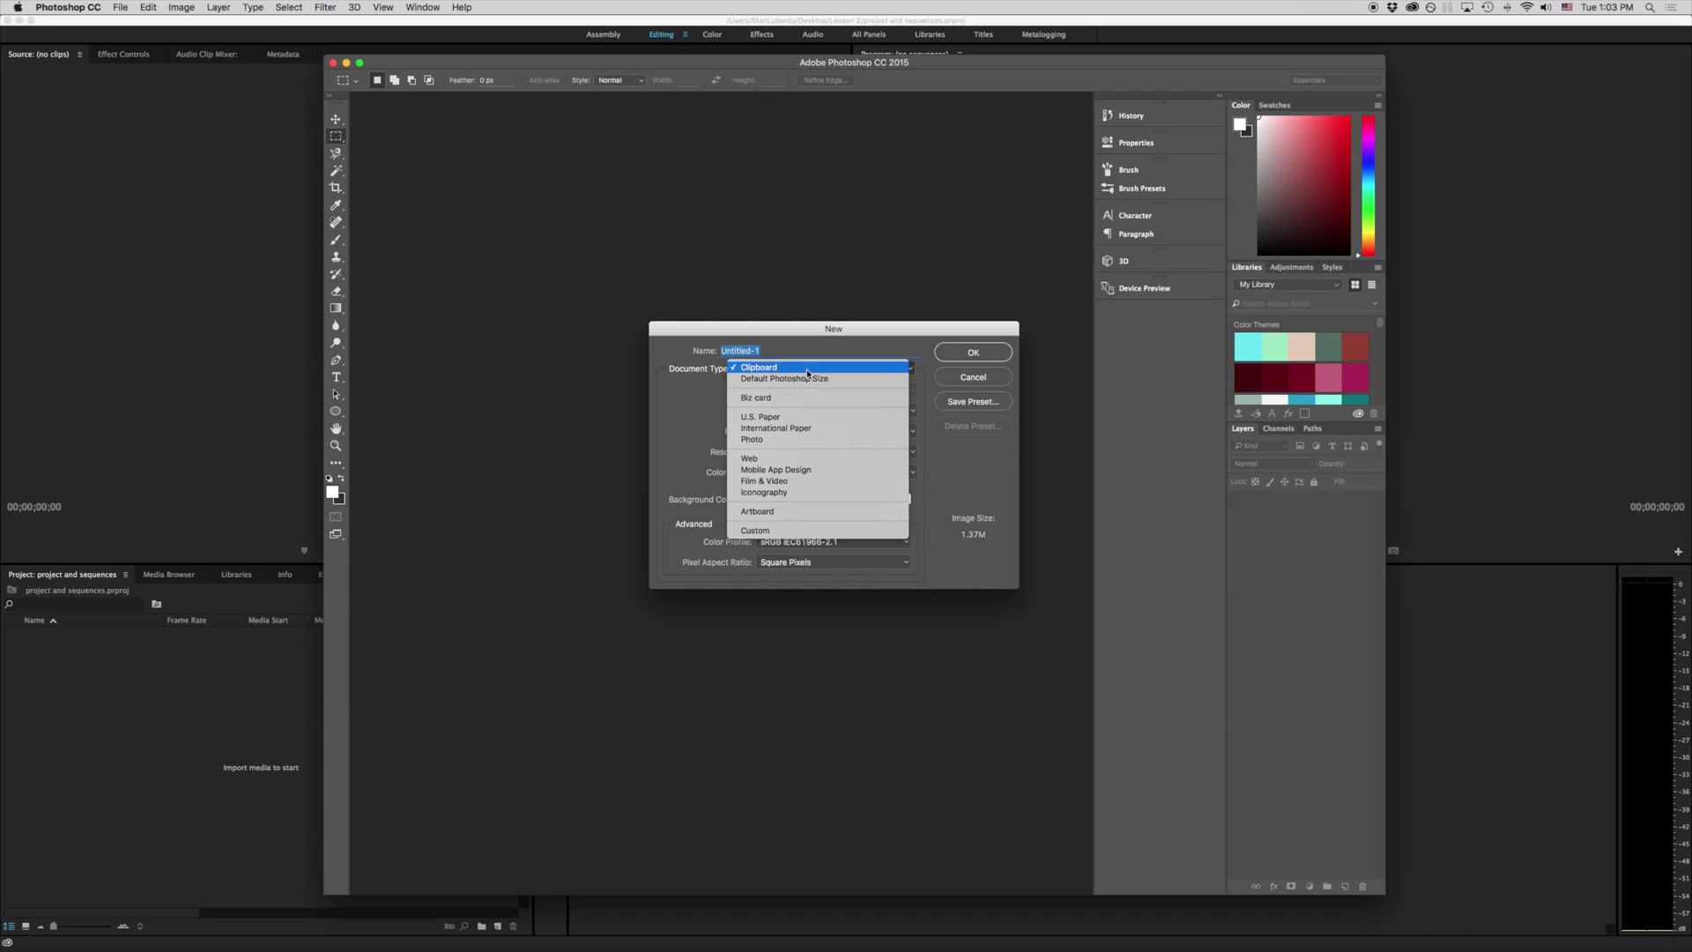
pyautogui.click(786, 482)
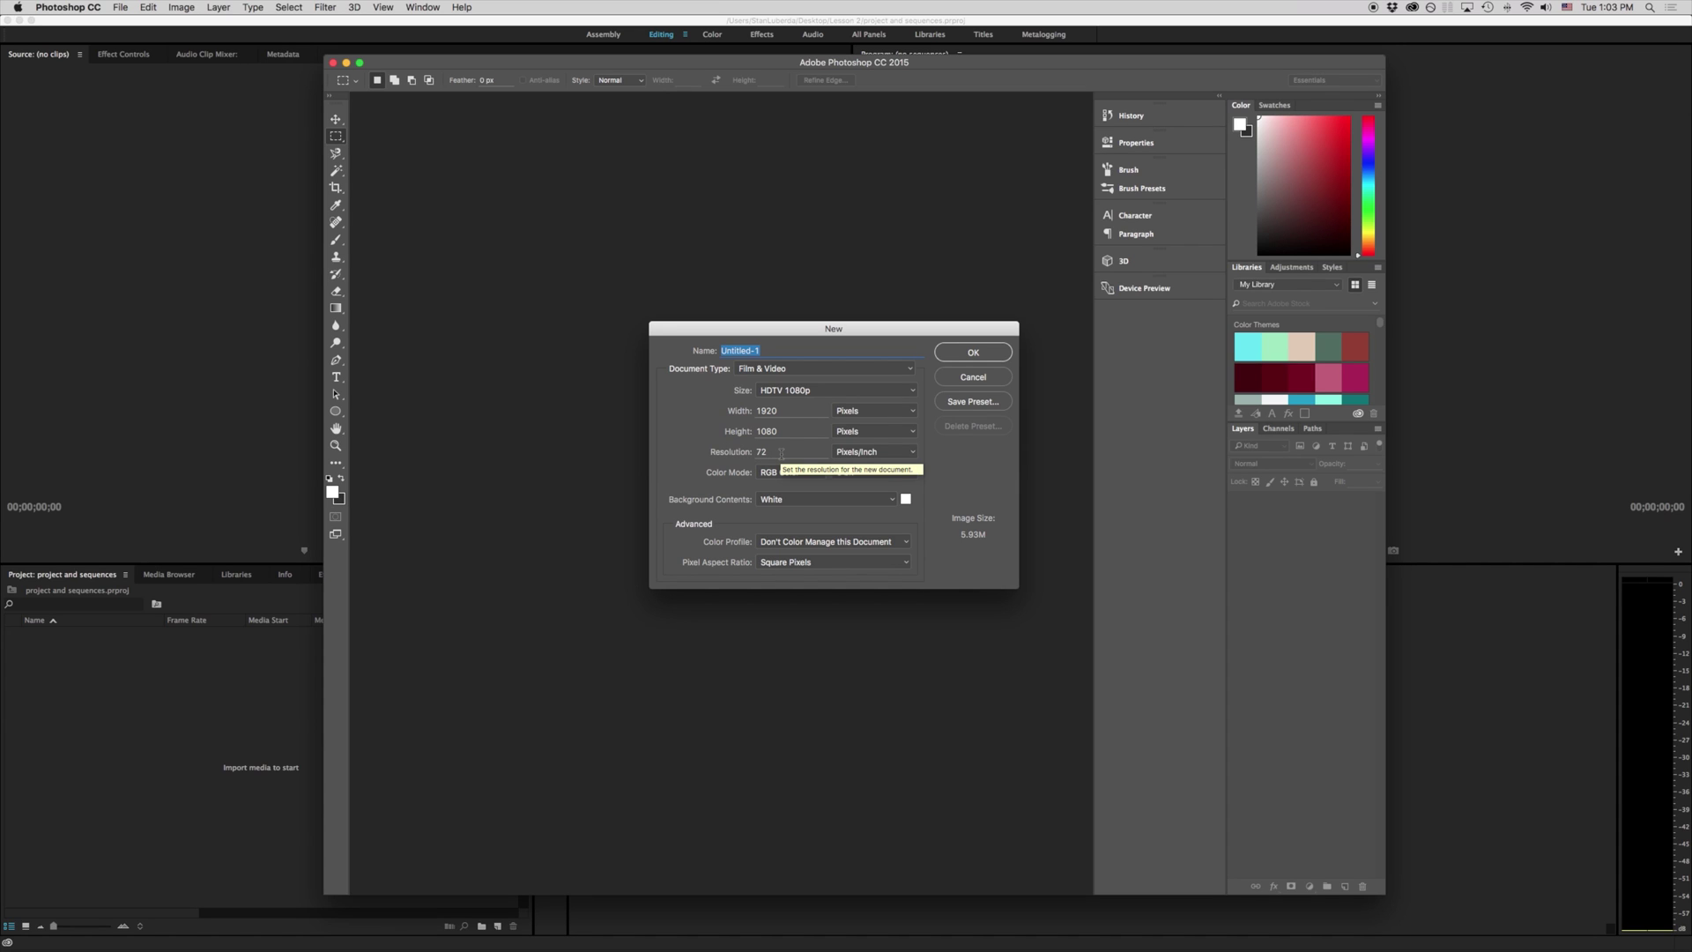
pyautogui.click(951, 352)
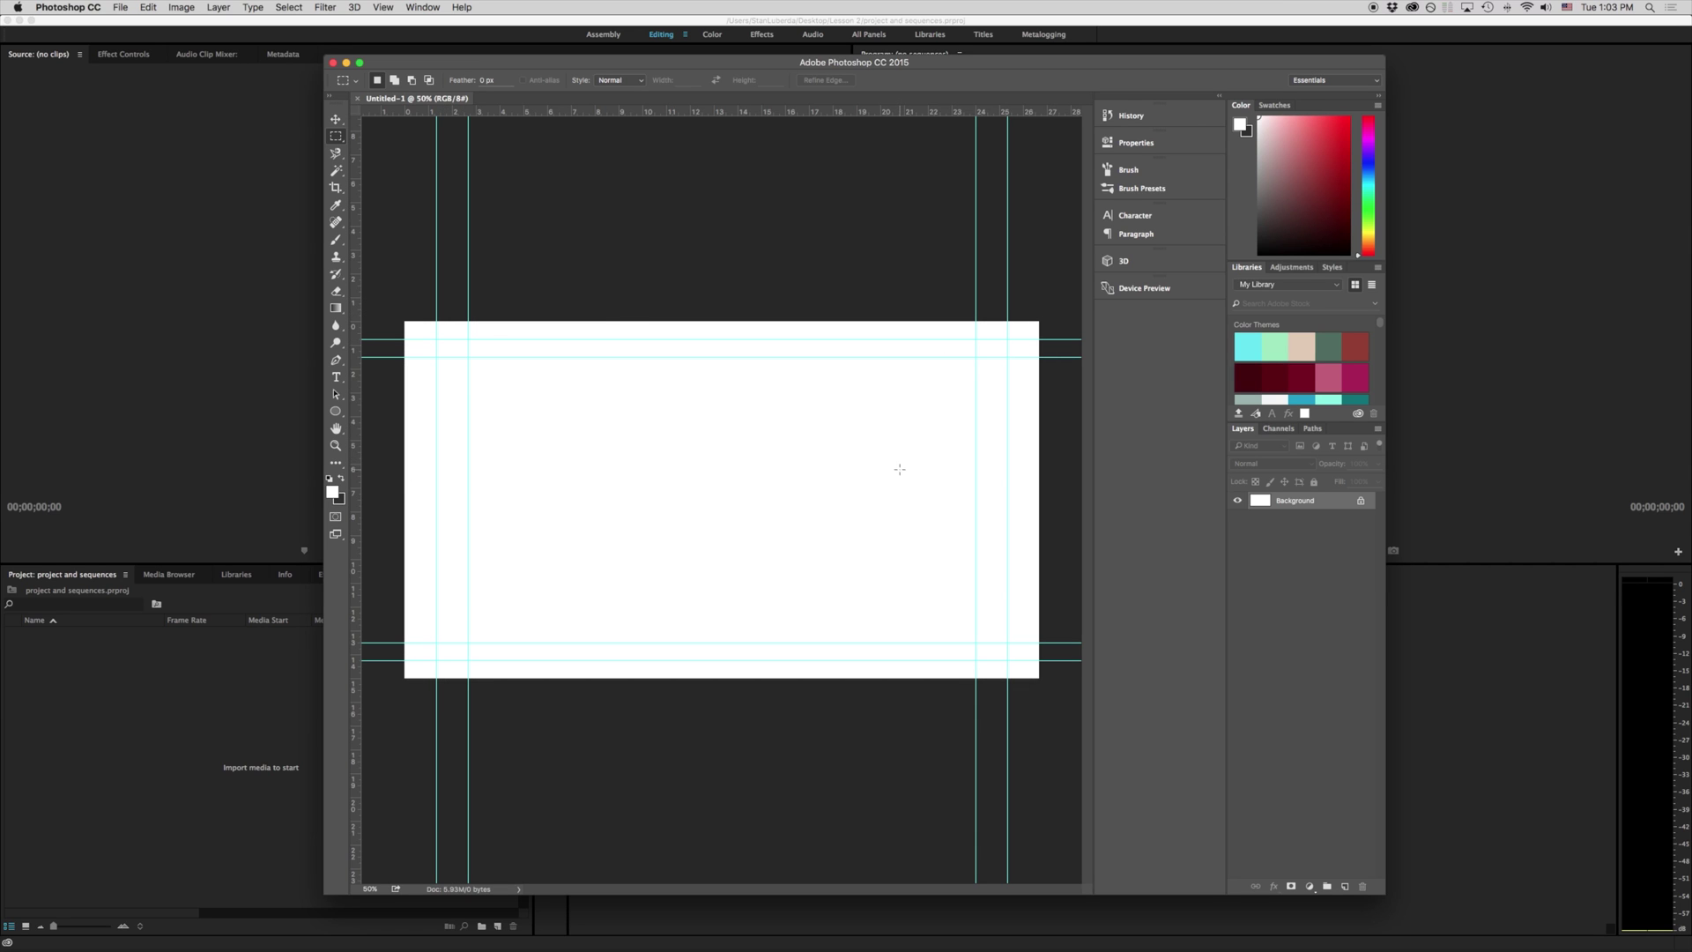
# Step: Close the blank Photoshop document window to reveal Premiere's New Sequence dialog
pyautogui.click(122, 9)
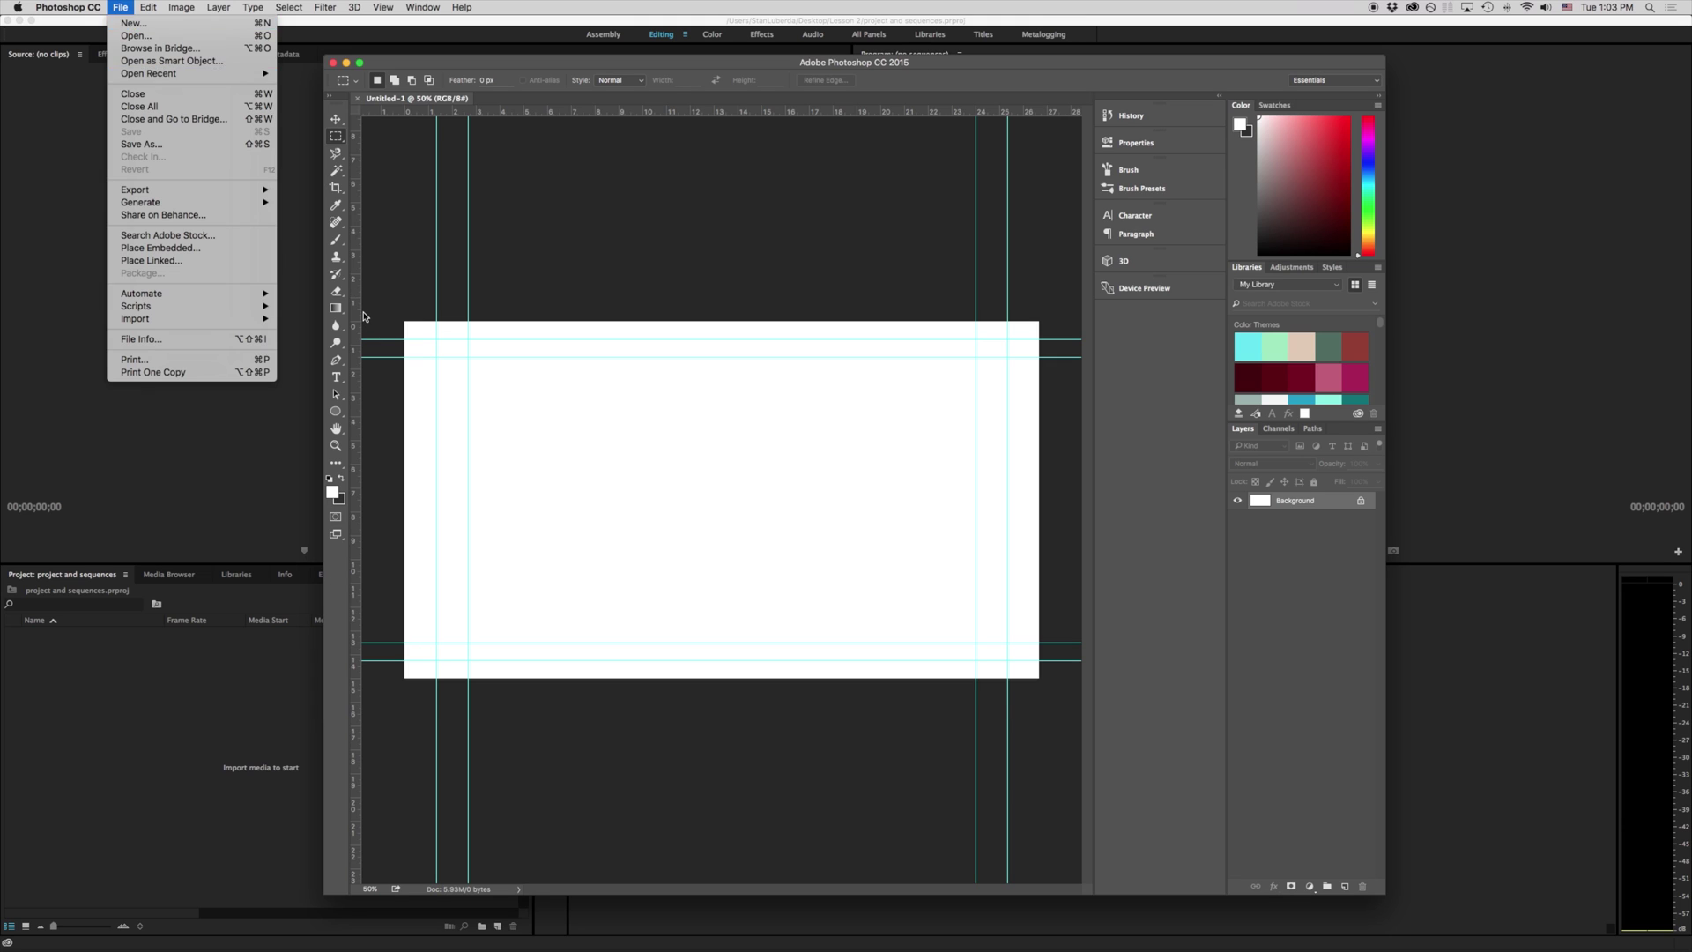
pyautogui.click(418, 307)
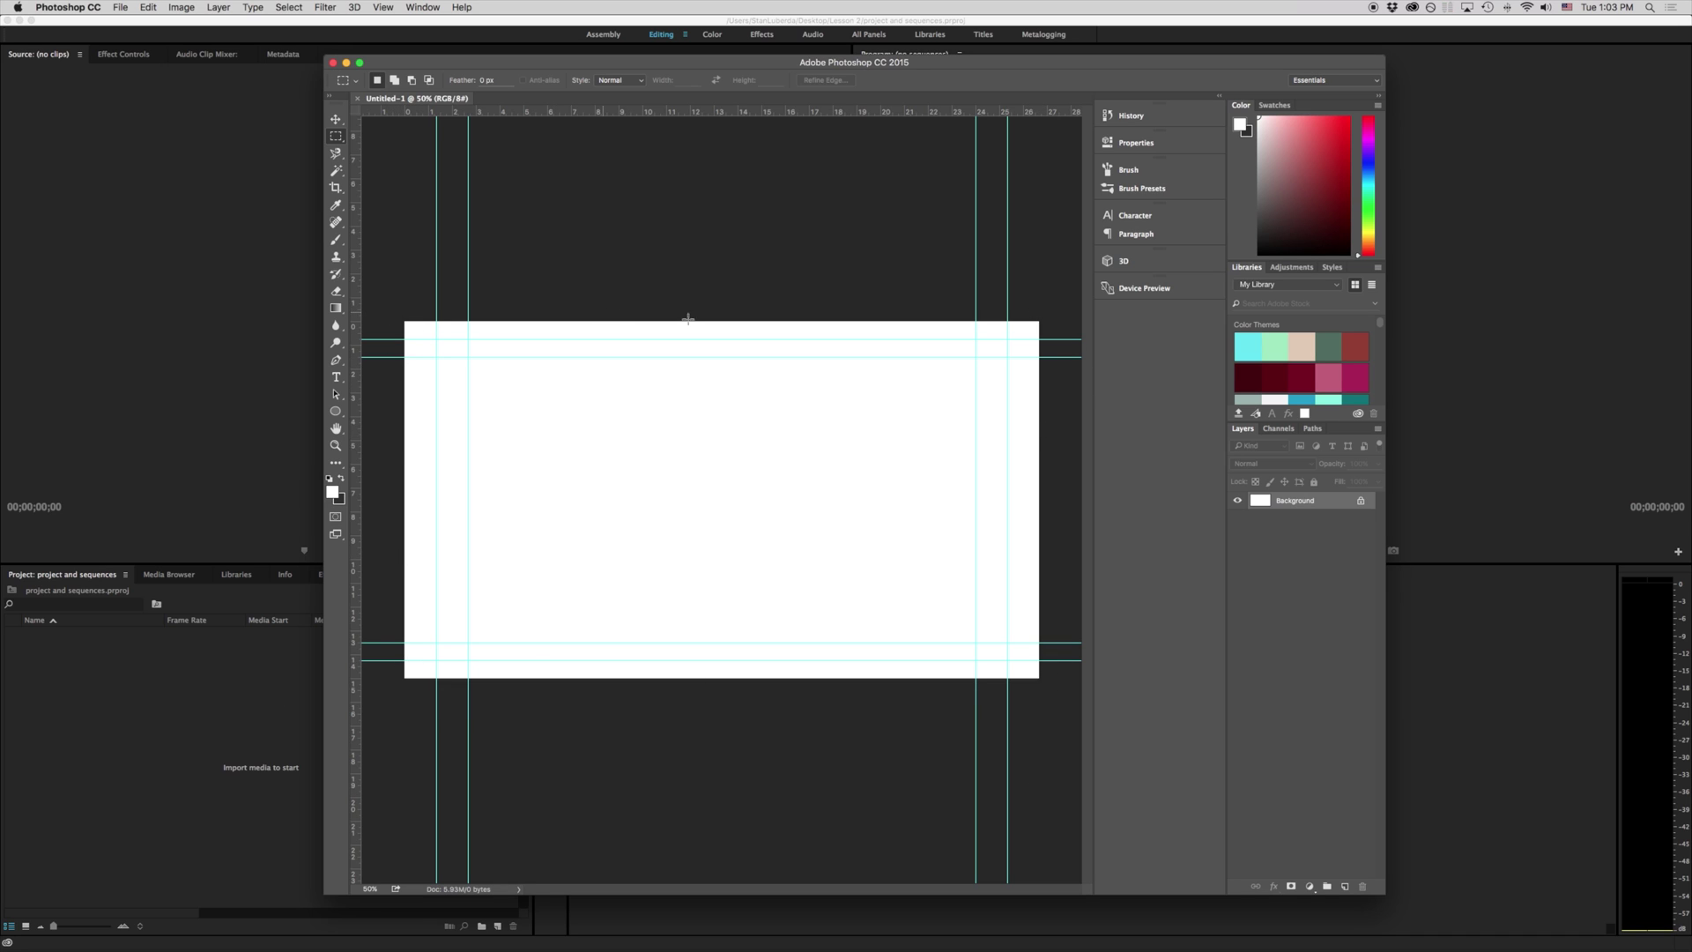
pyautogui.click(333, 63)
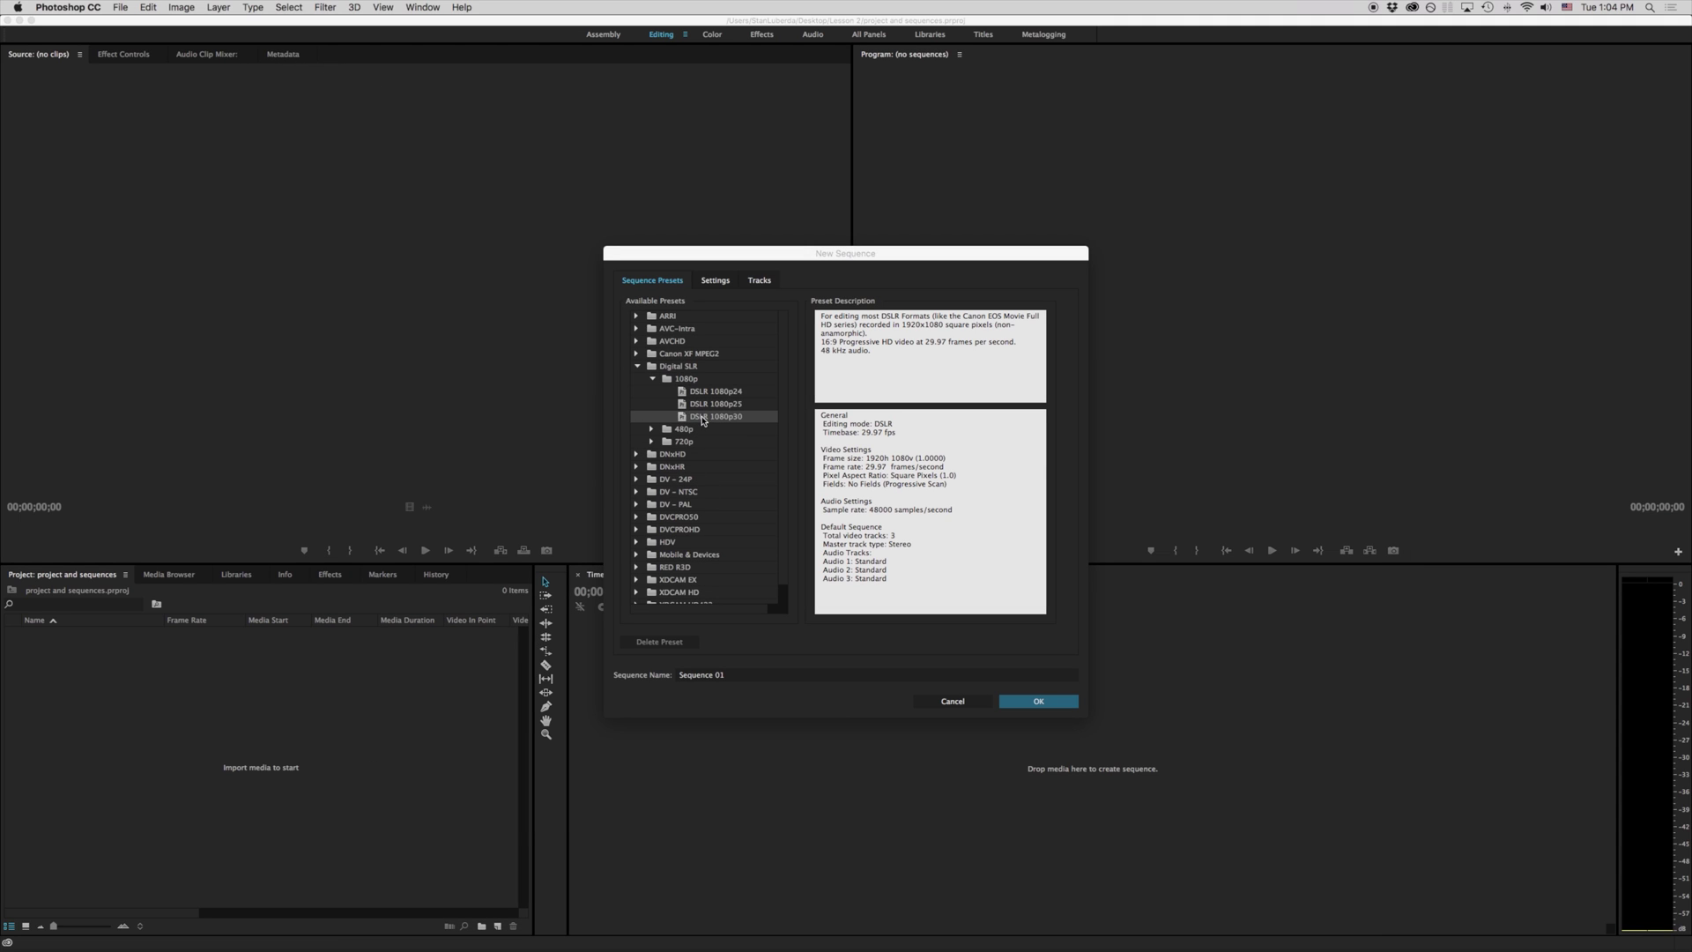
# Step: Name the sequence '1080' and create it from the DSLR 1080p30 preset
pyautogui.click(748, 675)
pyautogui.moveTo(749, 675); pyautogui.dragTo(609, 675)
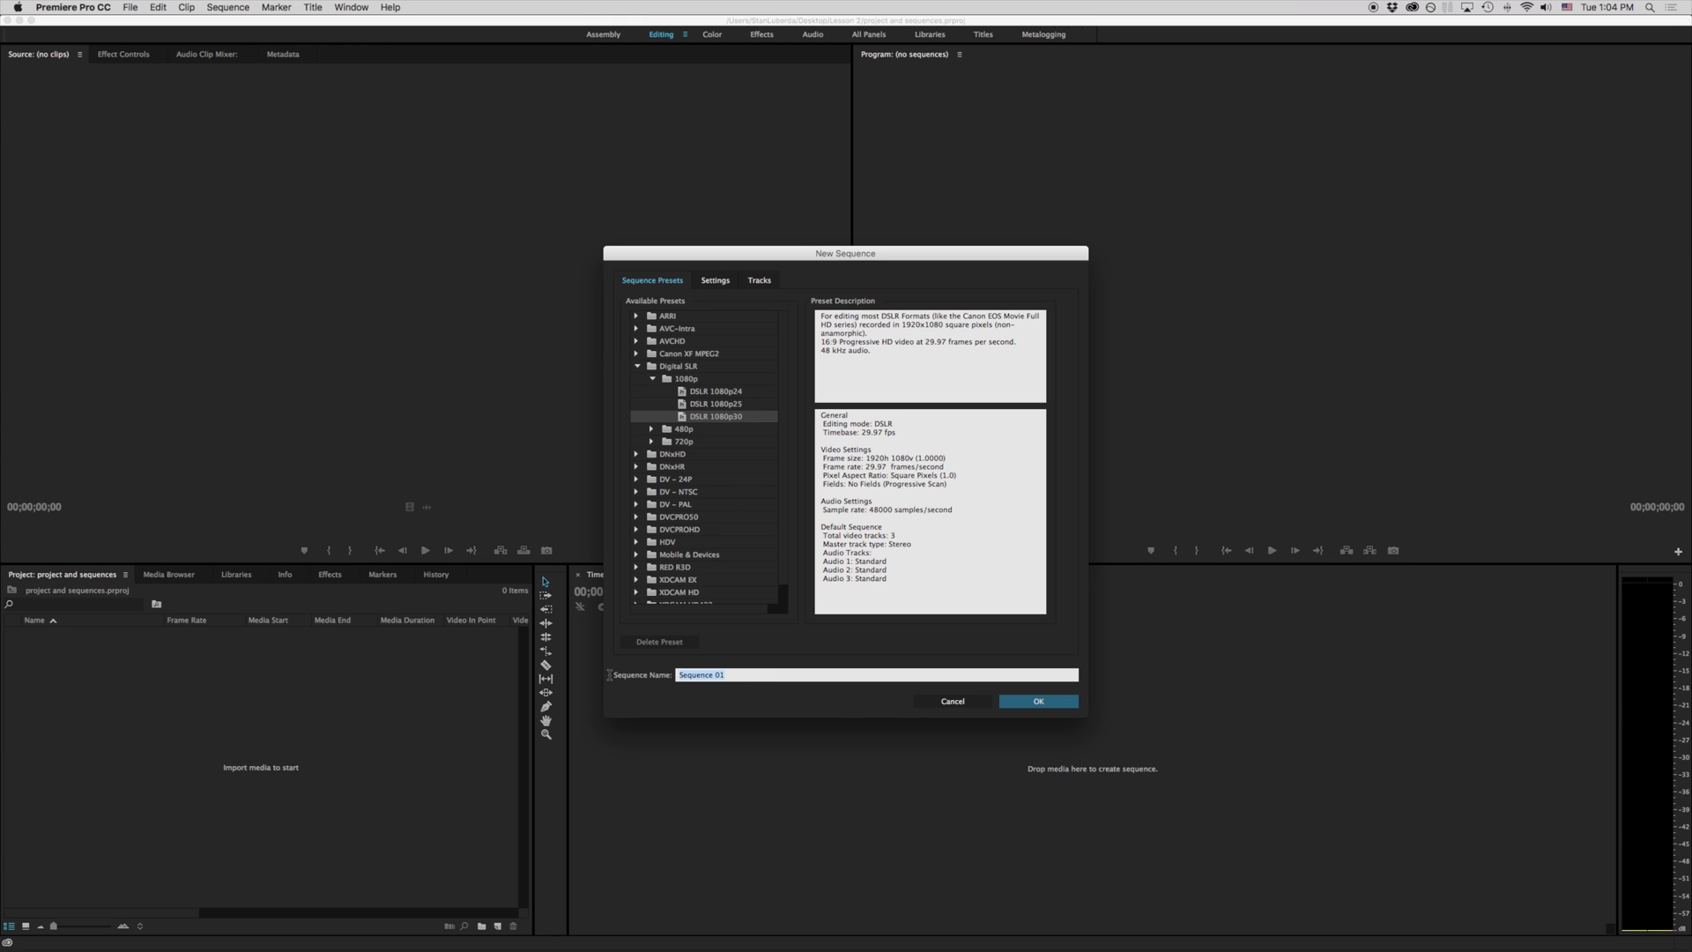
pyautogui.write('1080')
pyautogui.click(1063, 703)
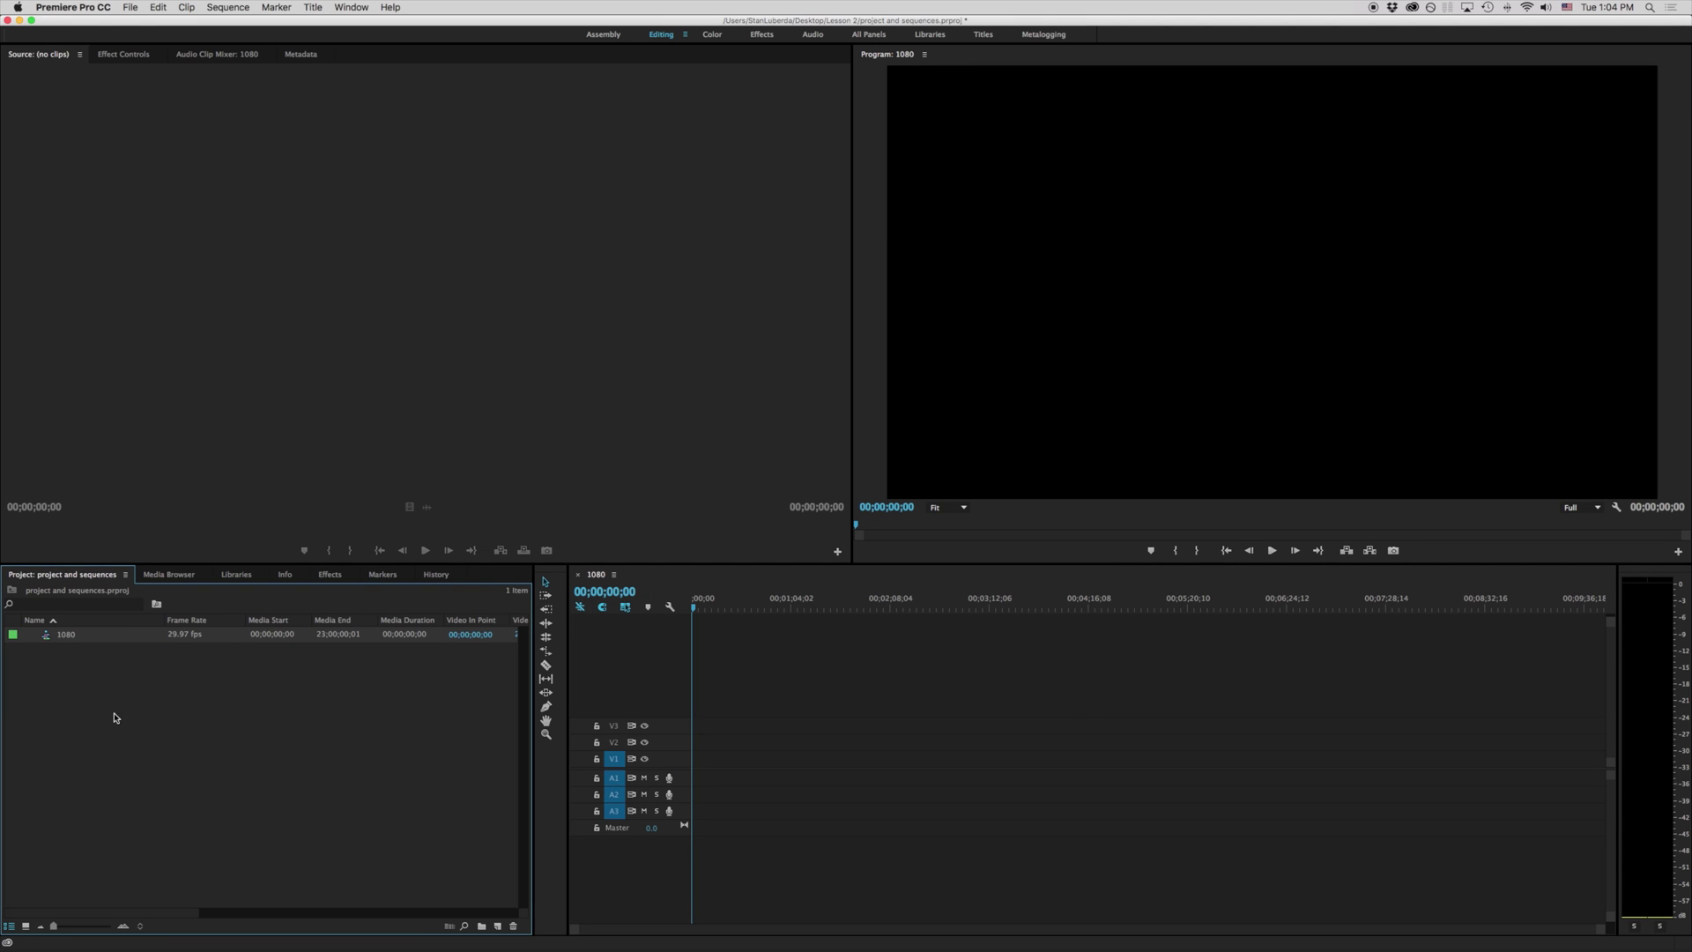
pyautogui.click(497, 926)
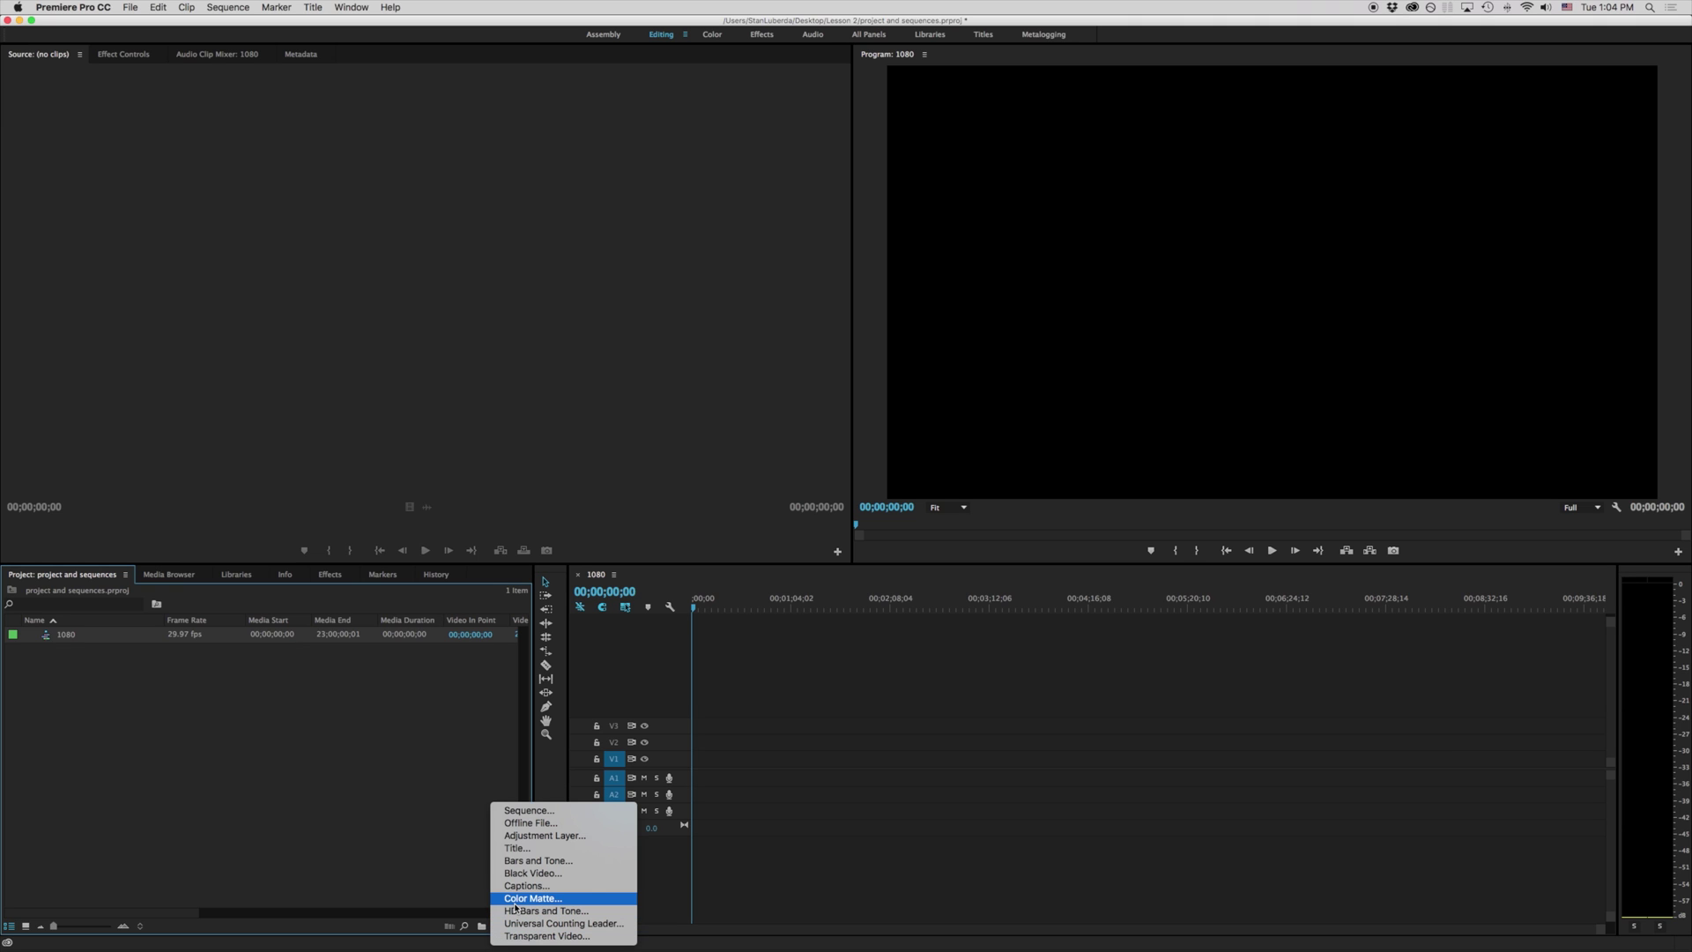
# Step: Make a dark blue 1920x1080 colour matte named '1080' and place it at V1's start
pyautogui.click(517, 898)
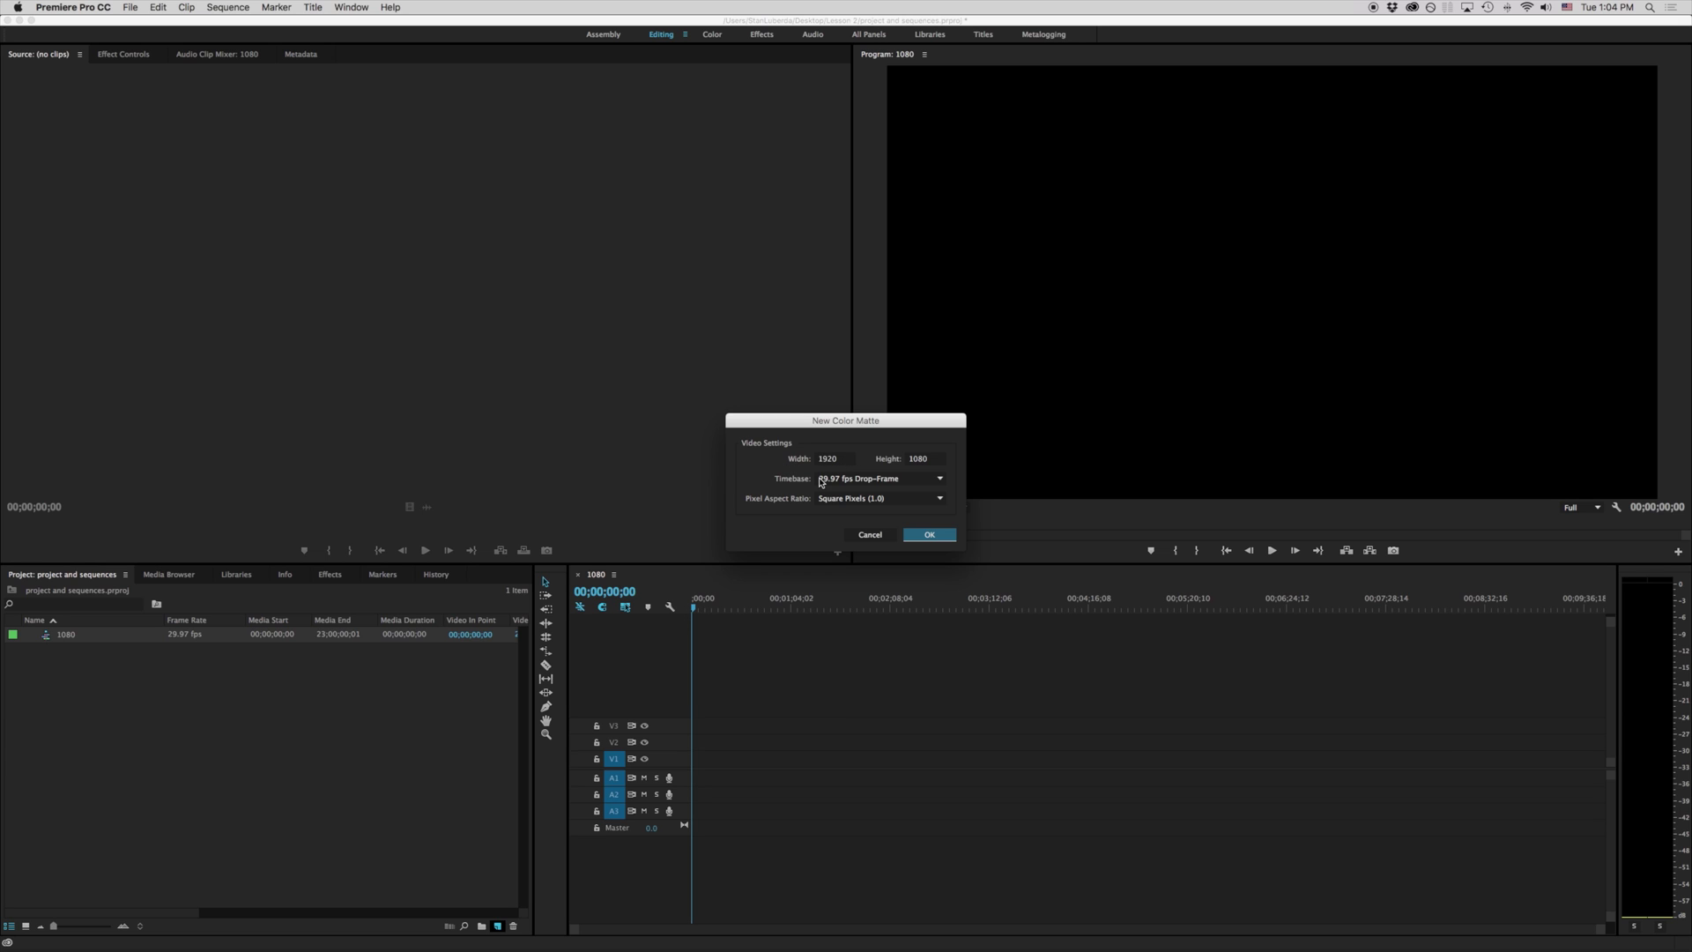
pyautogui.click(930, 534)
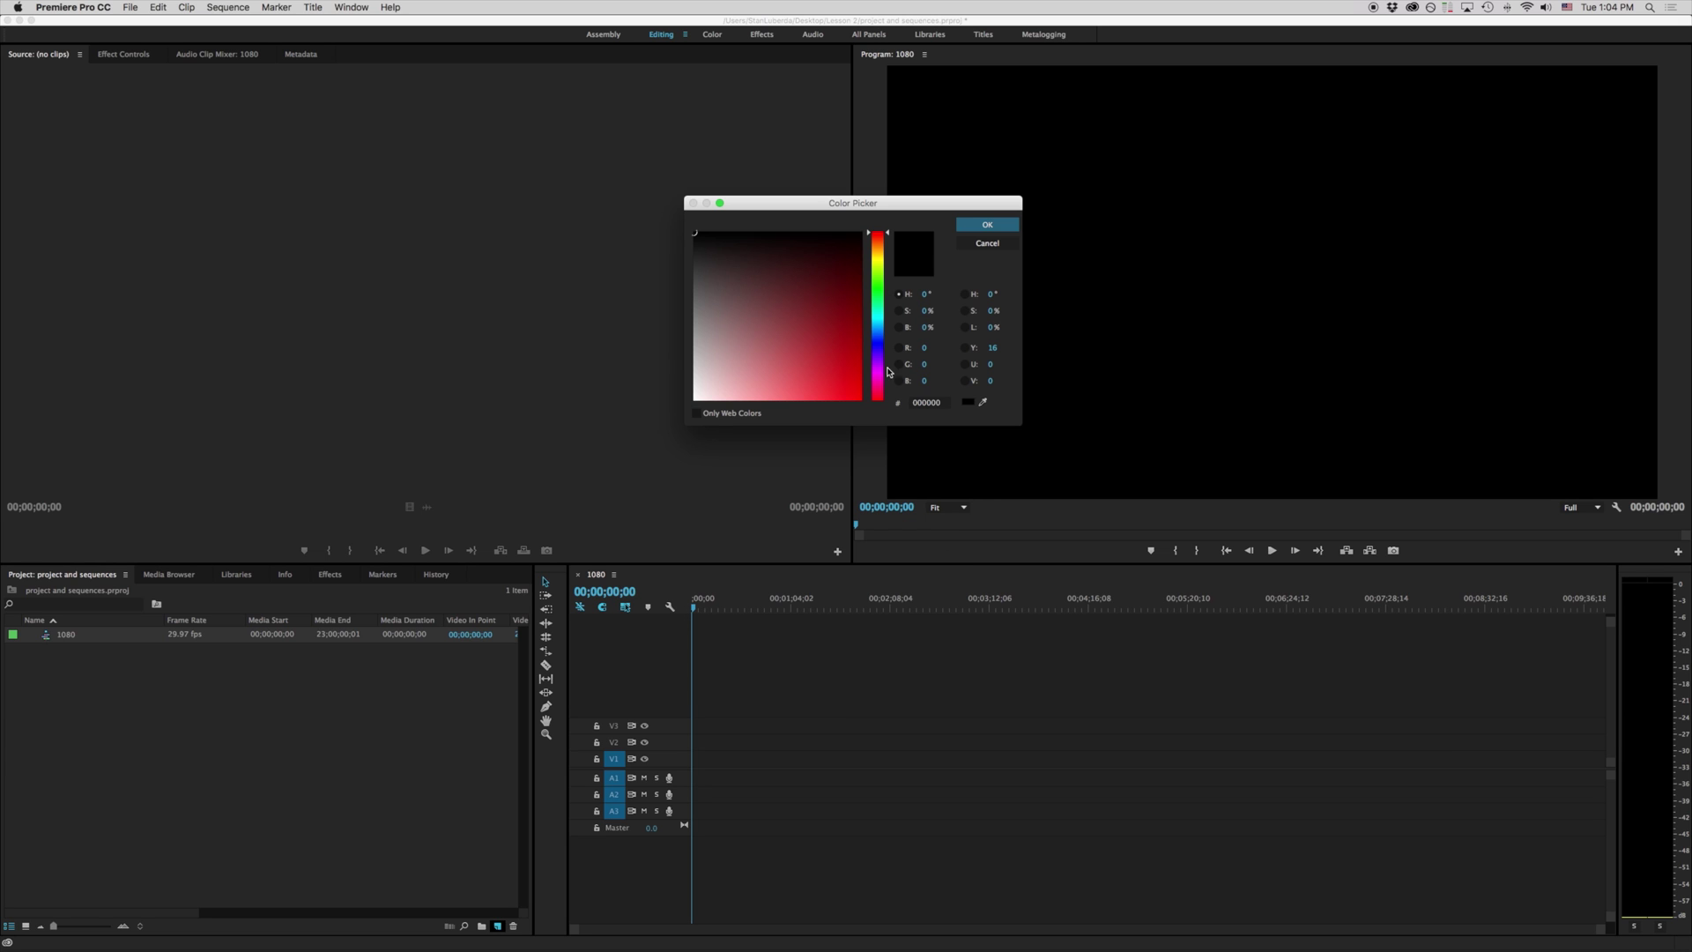
pyautogui.click(879, 328)
pyautogui.click(848, 337)
pyautogui.click(983, 226)
pyautogui.write('1080')
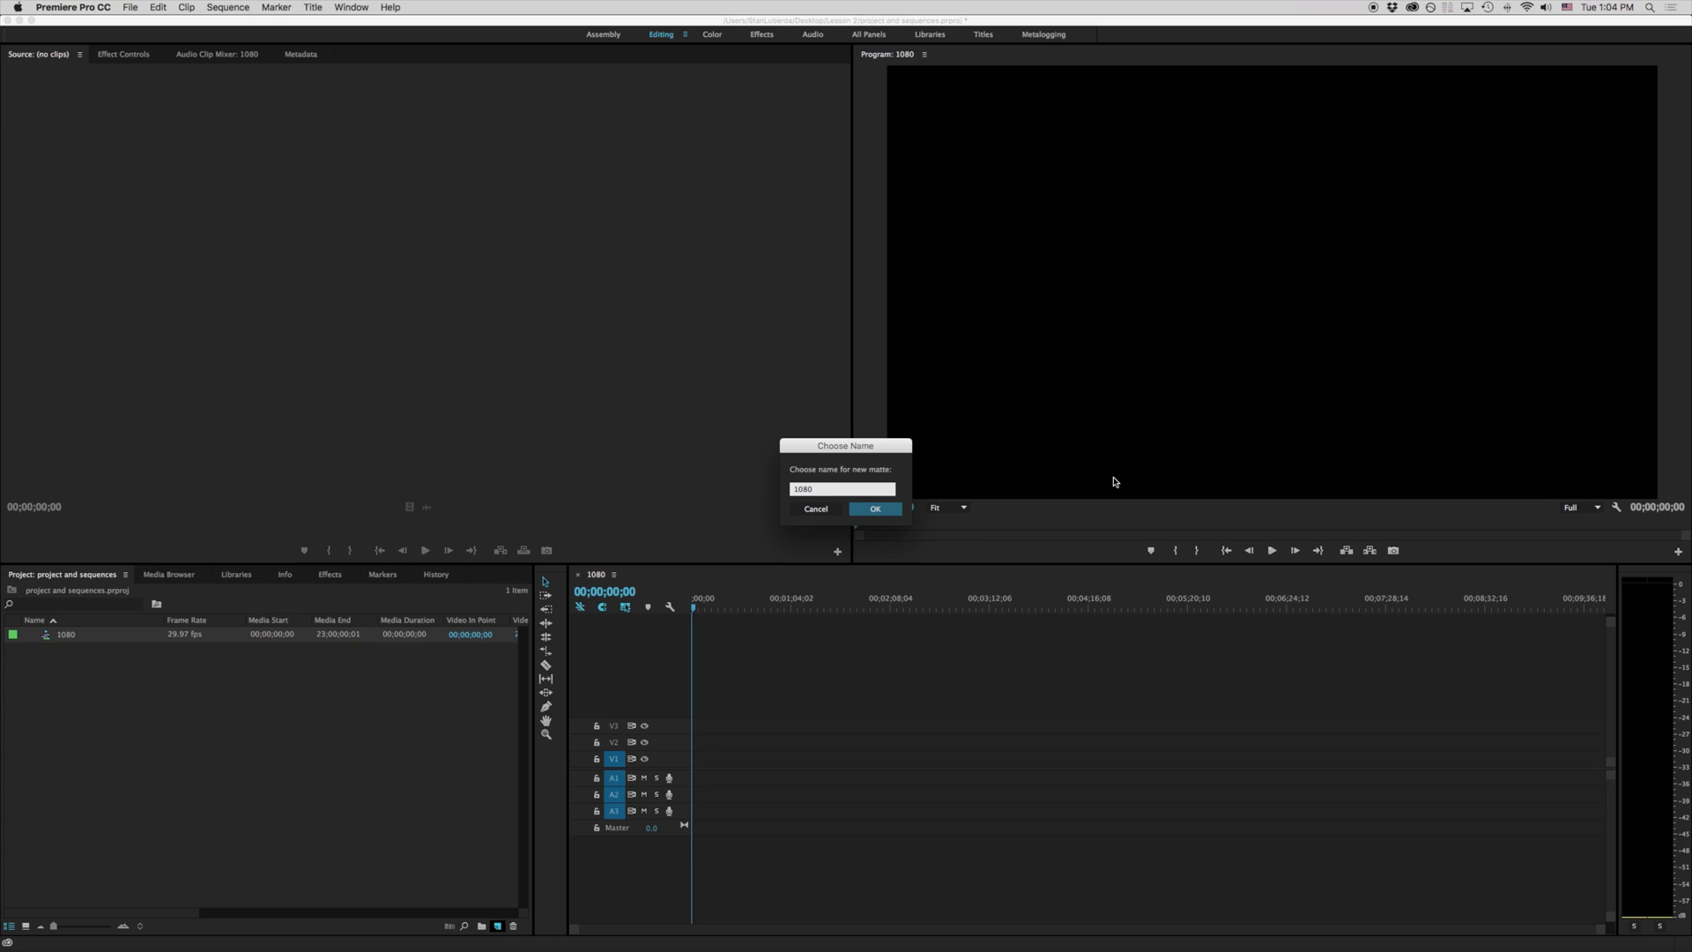
pyautogui.press('Return')
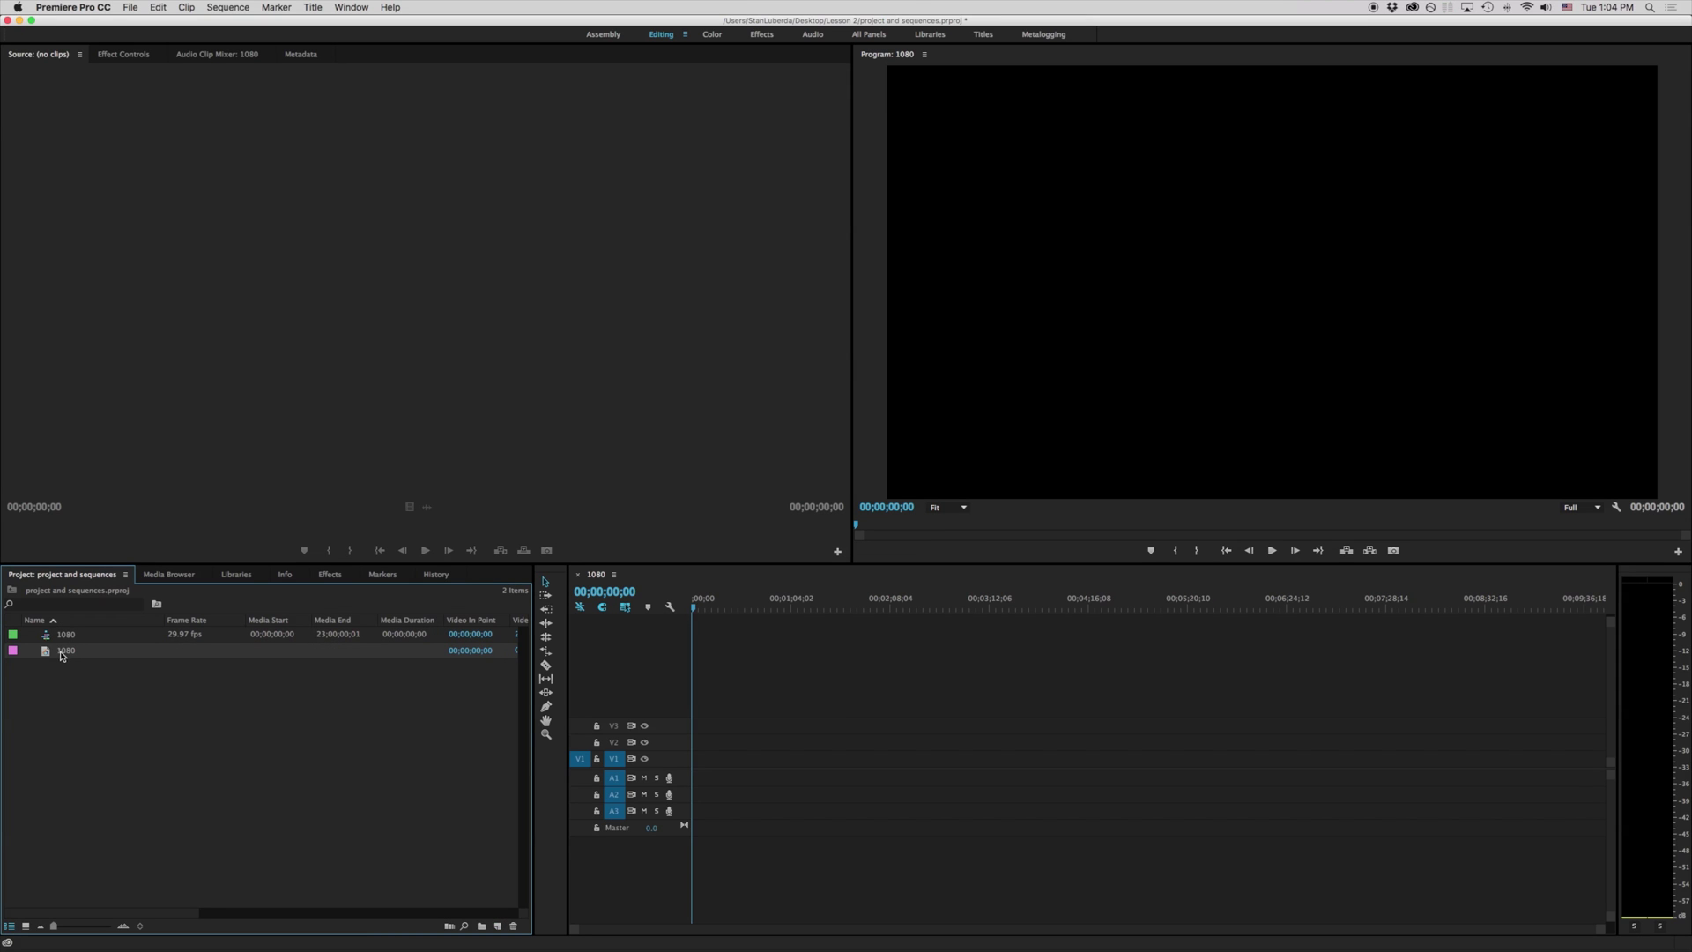
pyautogui.moveTo(63, 655); pyautogui.dragTo(695, 759)
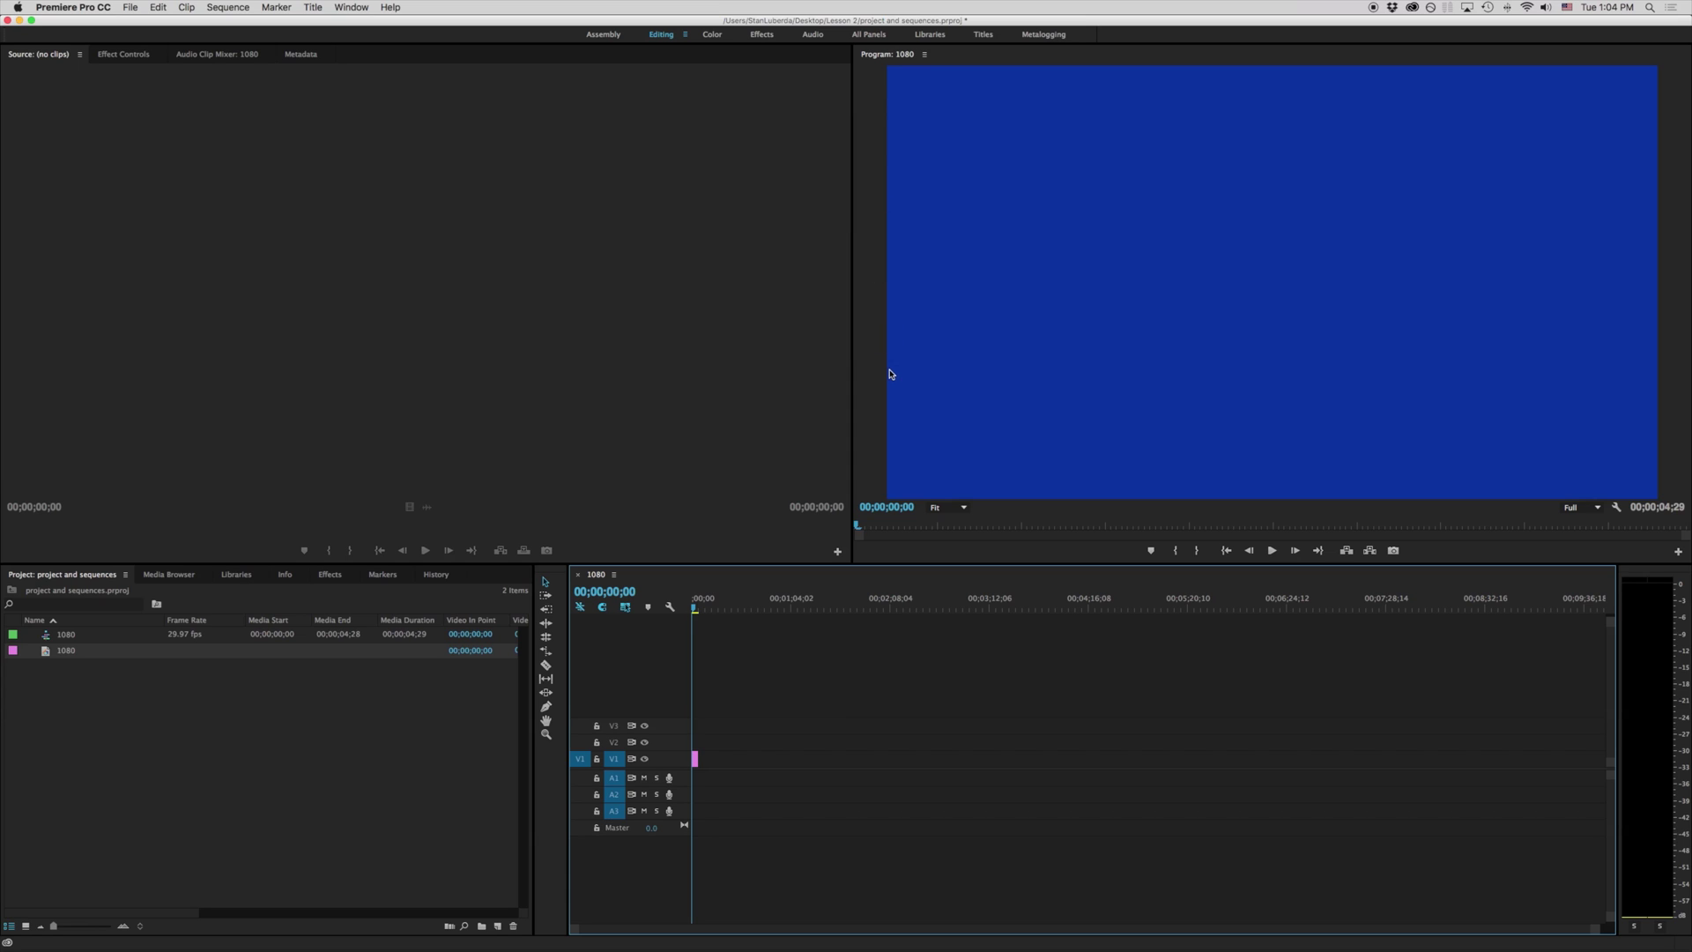
pyautogui.click(497, 927)
# Step: Create a 1280x720 magenta colour matte named '720'
pyautogui.click(532, 898)
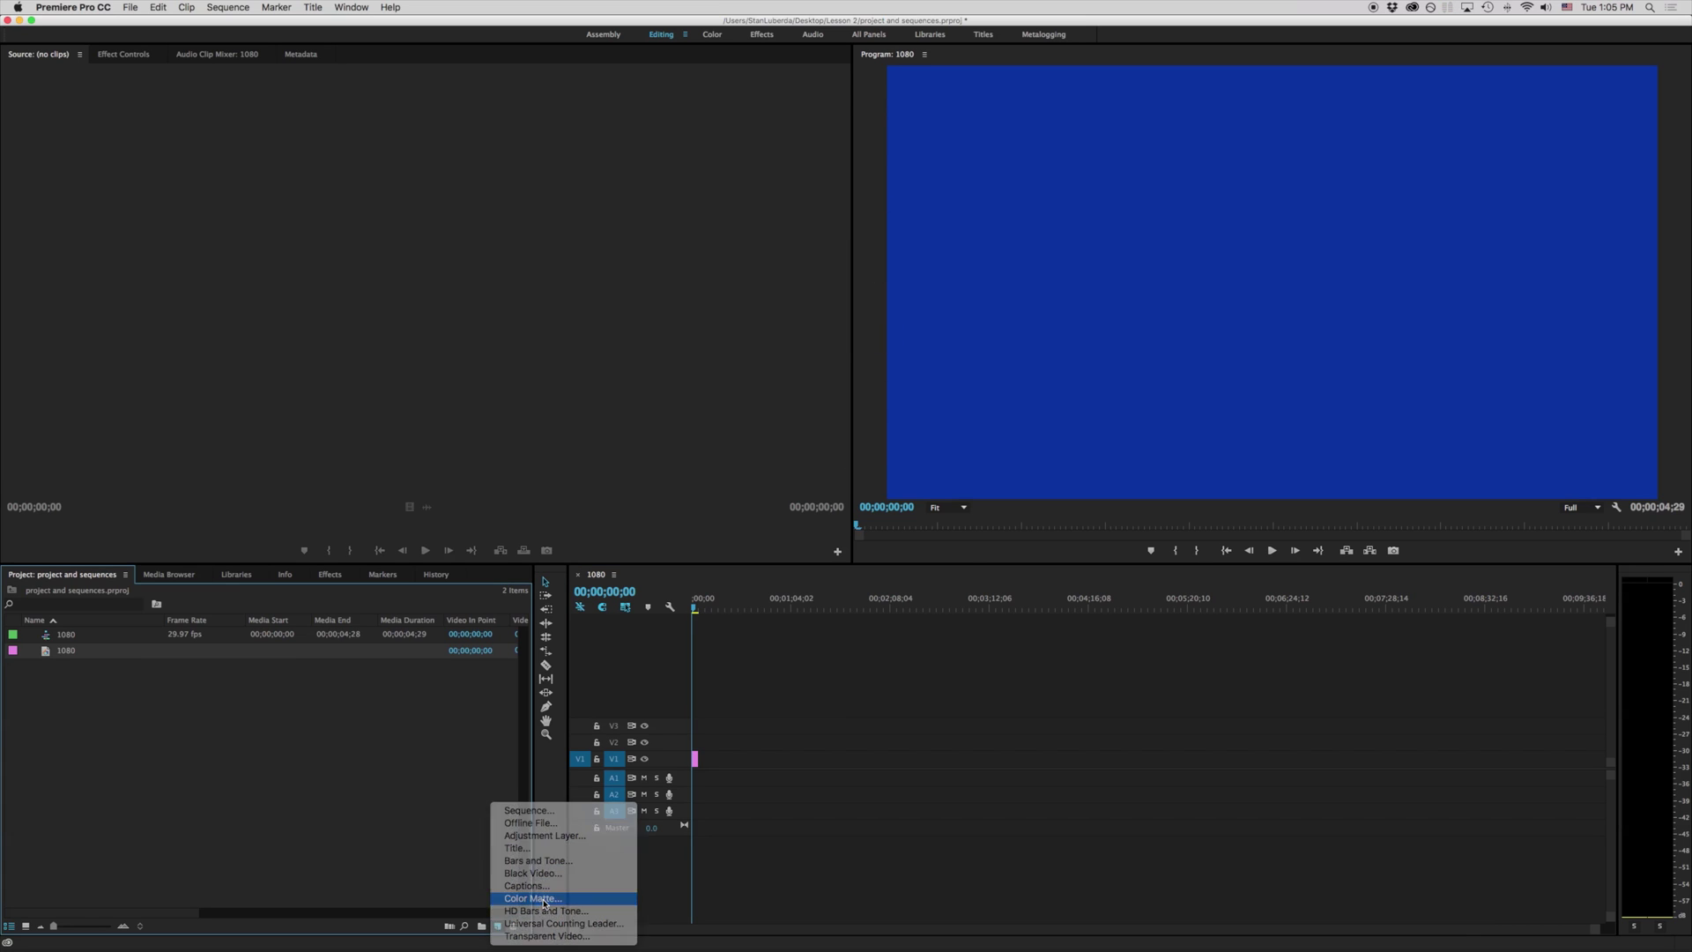
pyautogui.click(851, 460)
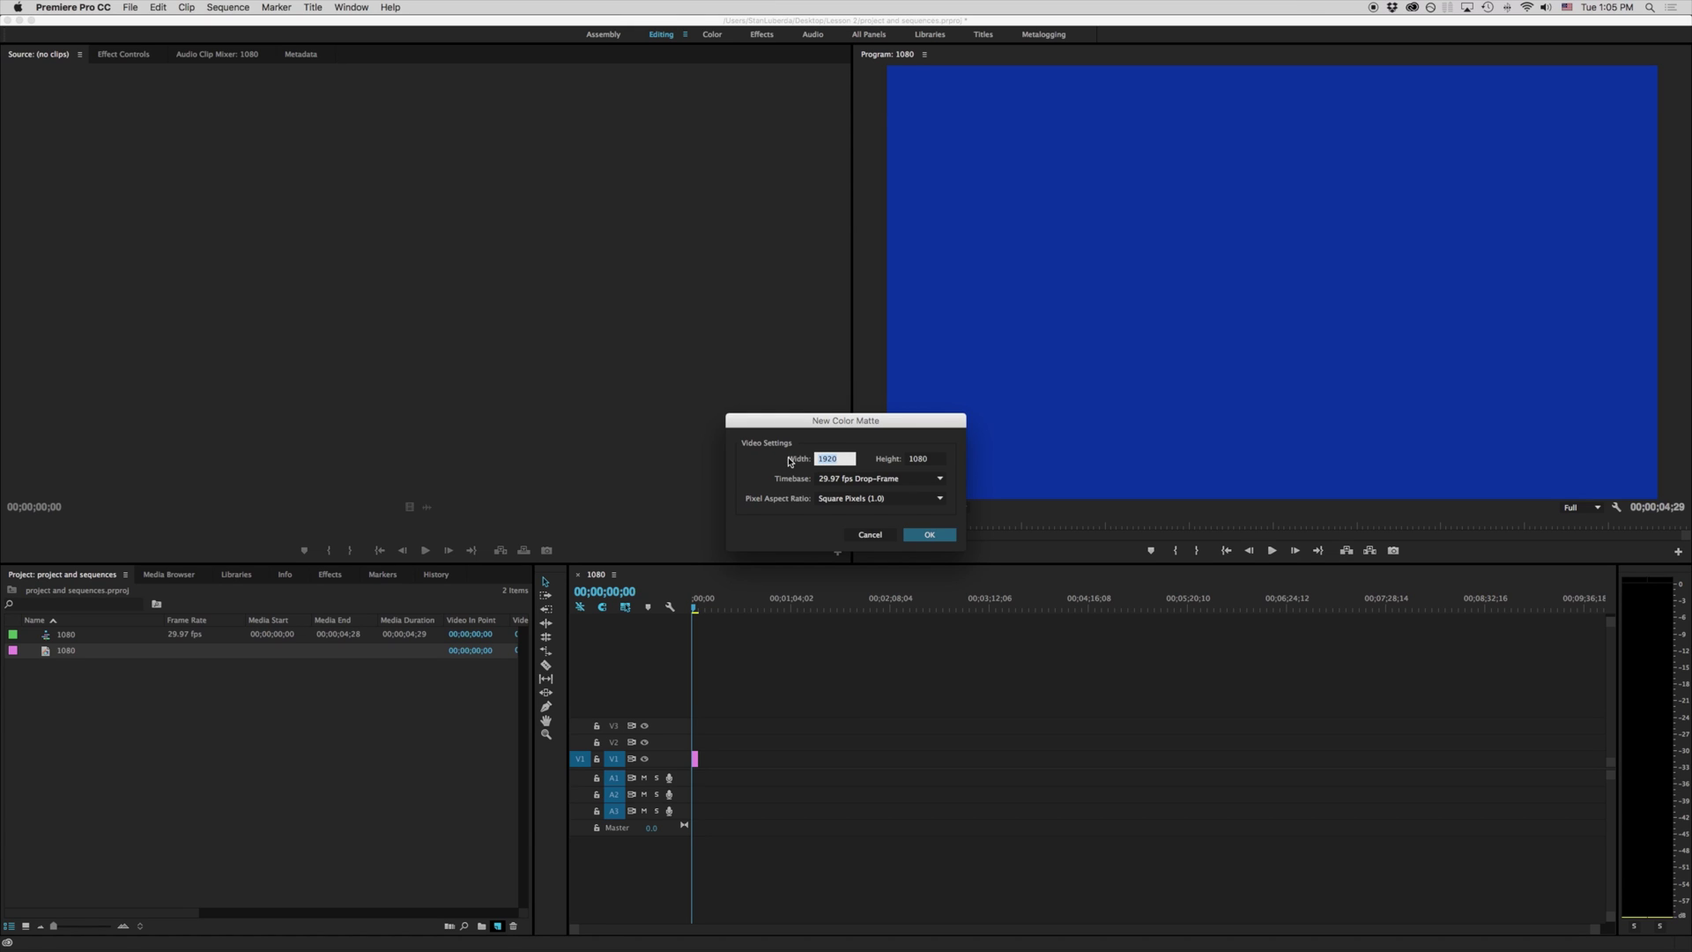
pyautogui.write('1')
pyautogui.press('Tab')
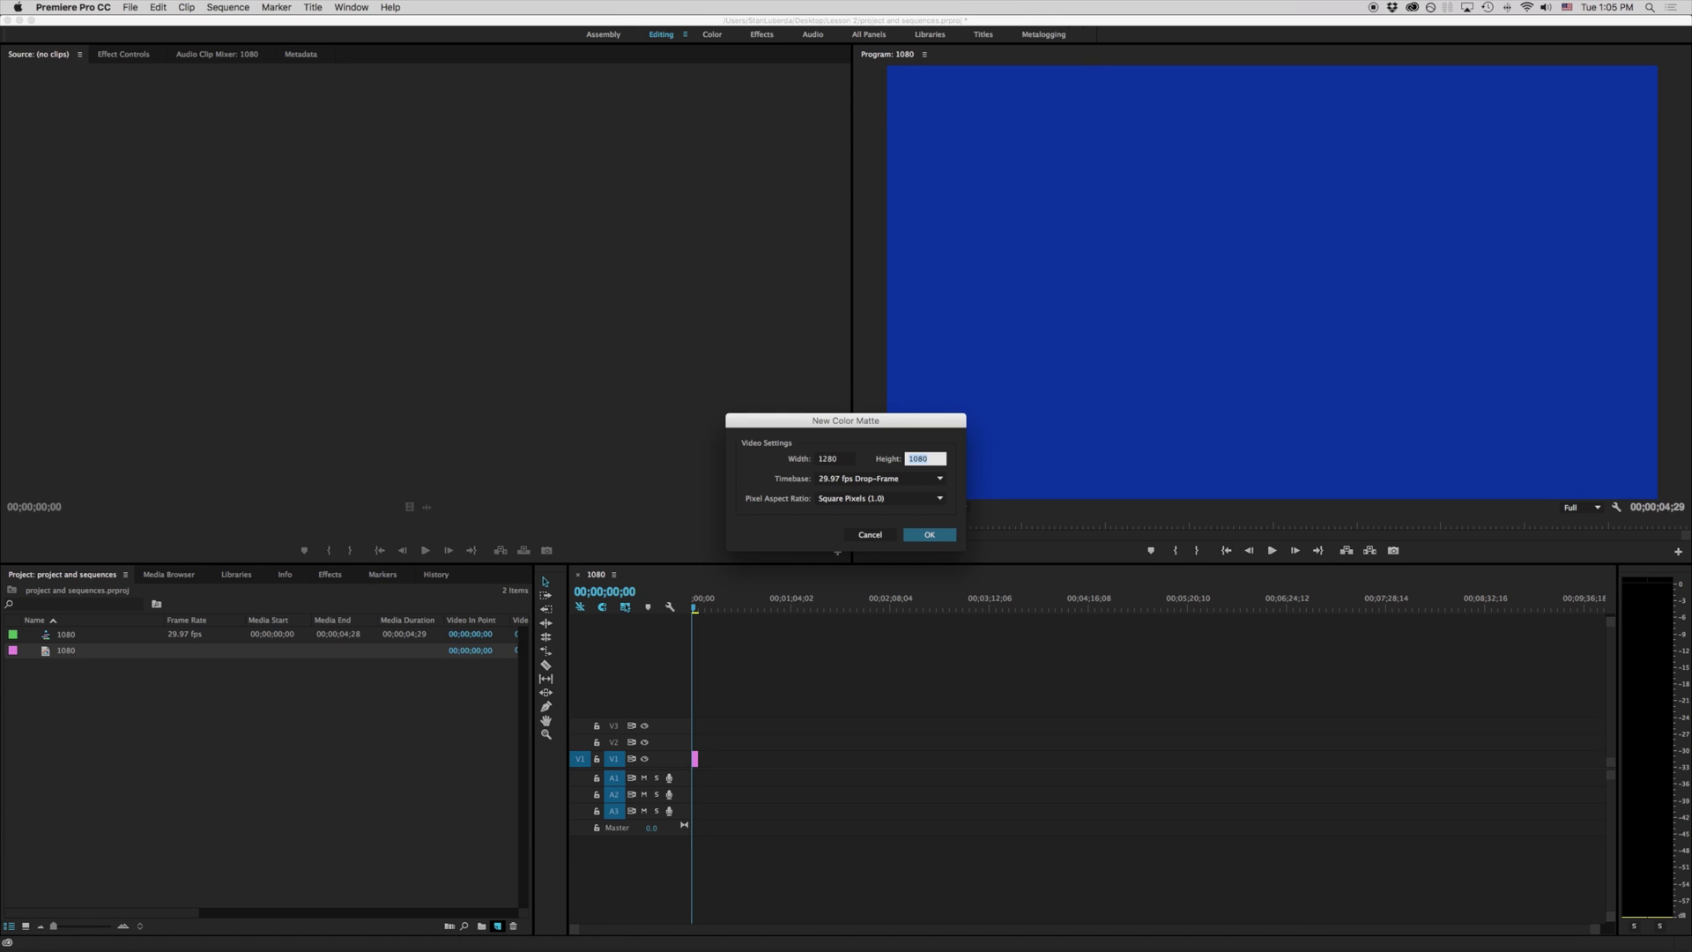
pyautogui.write('720')
pyautogui.click(936, 535)
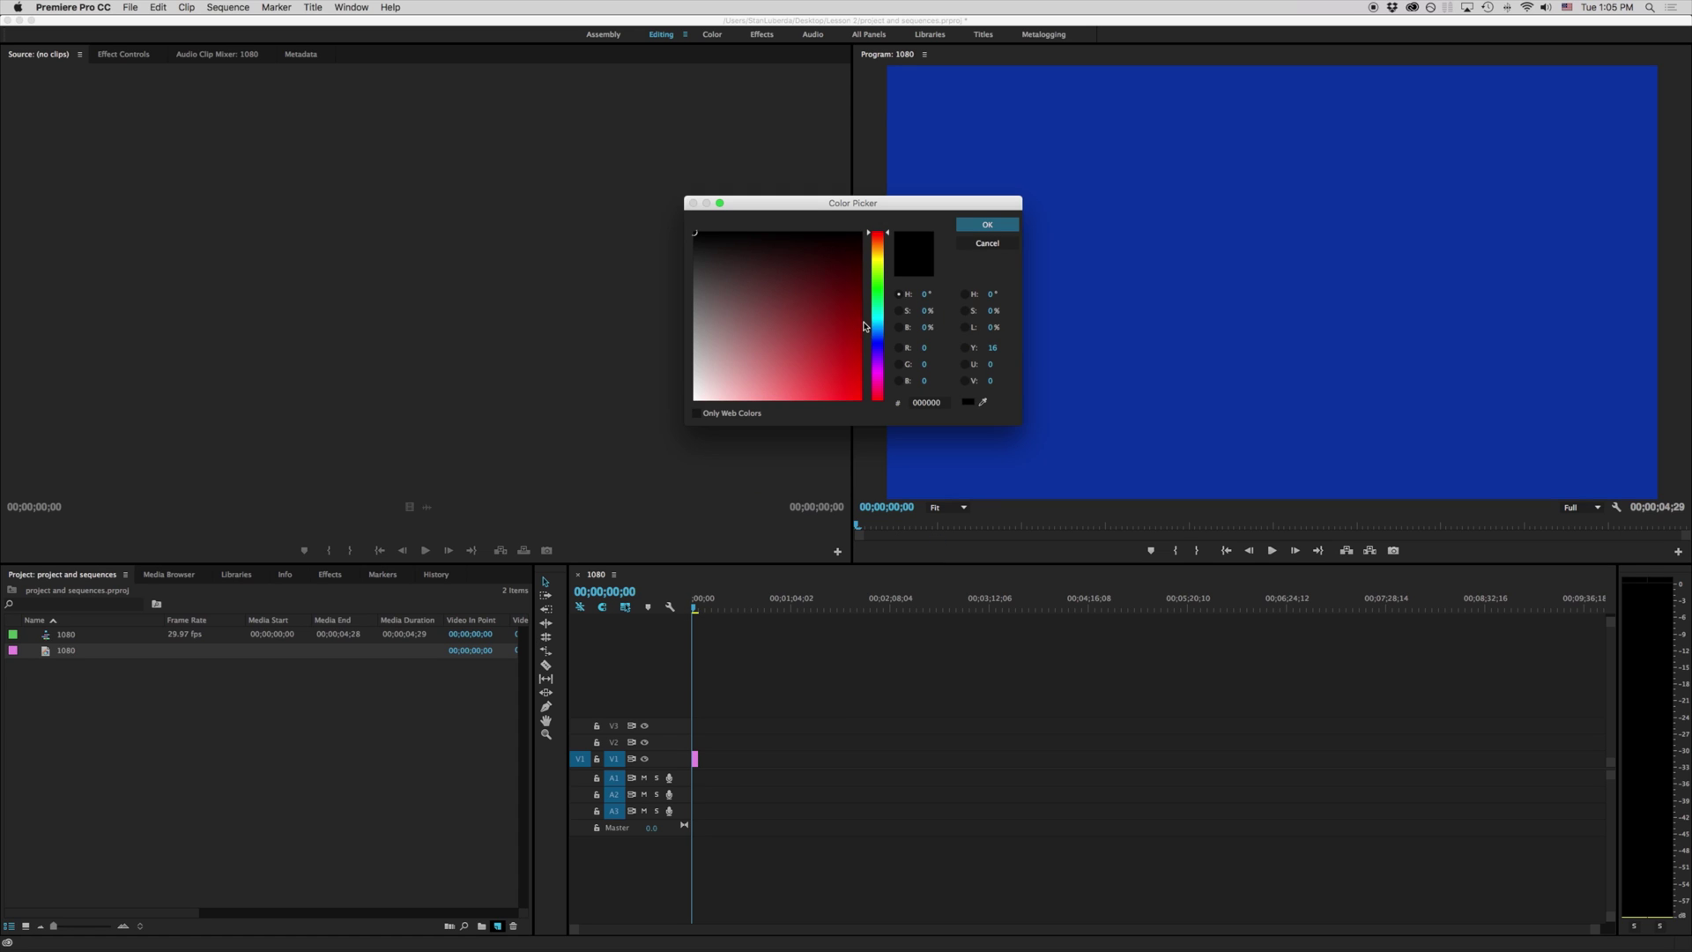
pyautogui.click(877, 388)
pyautogui.press('Return')
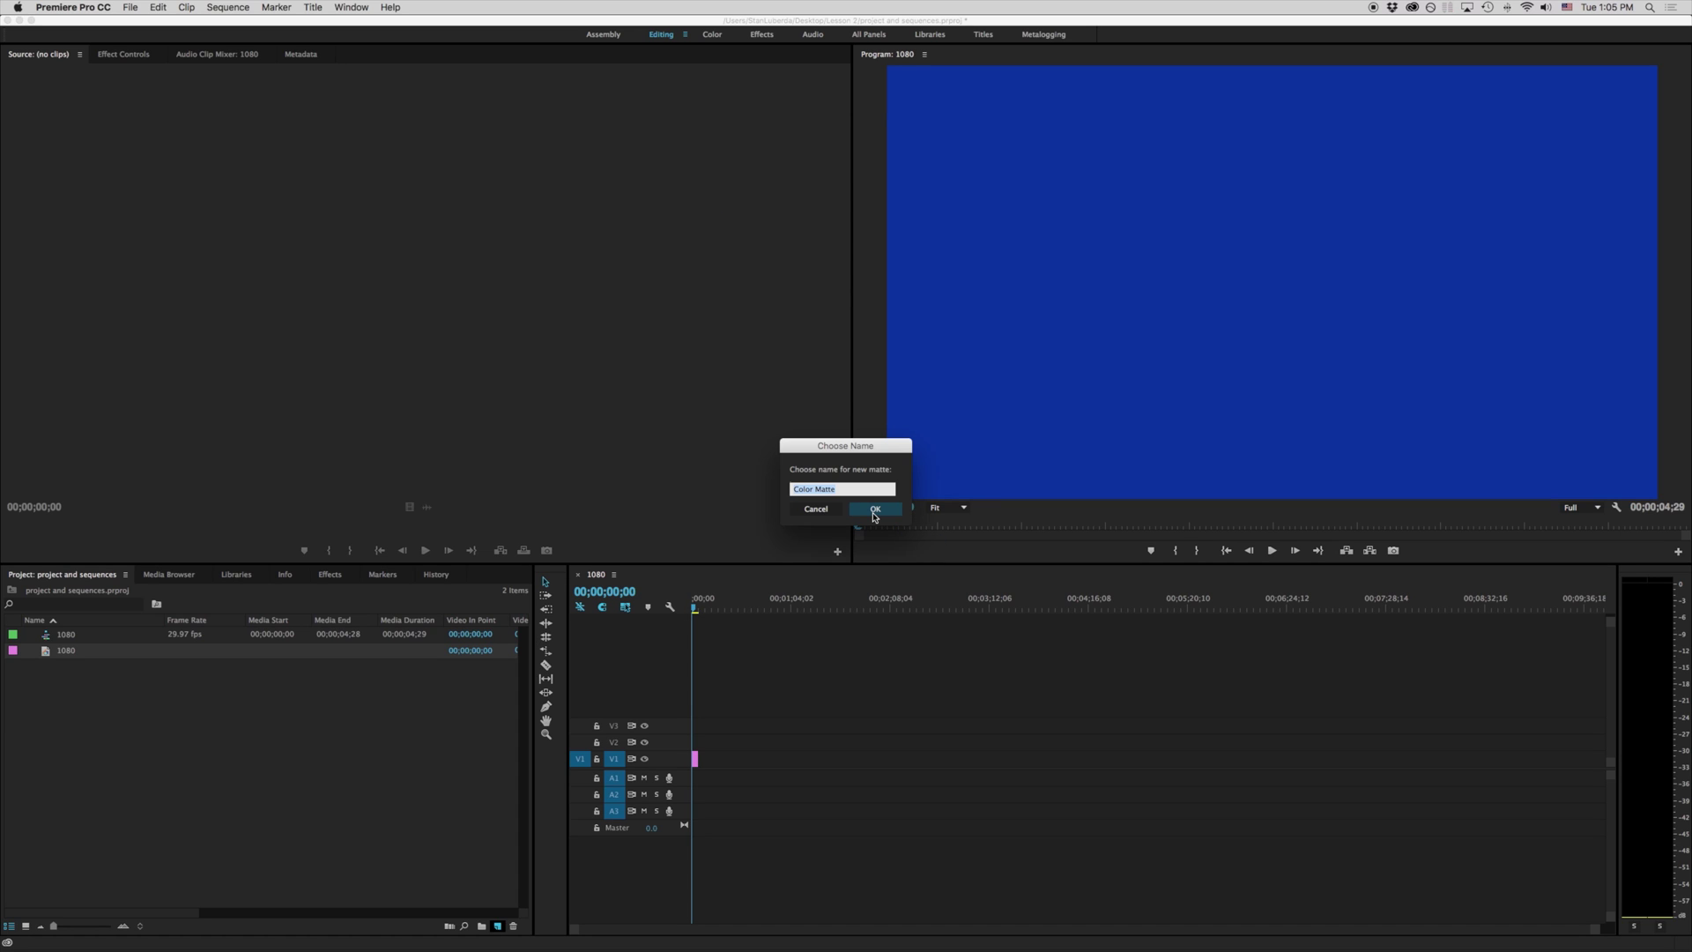
pyautogui.write('720')
pyautogui.press('Return')
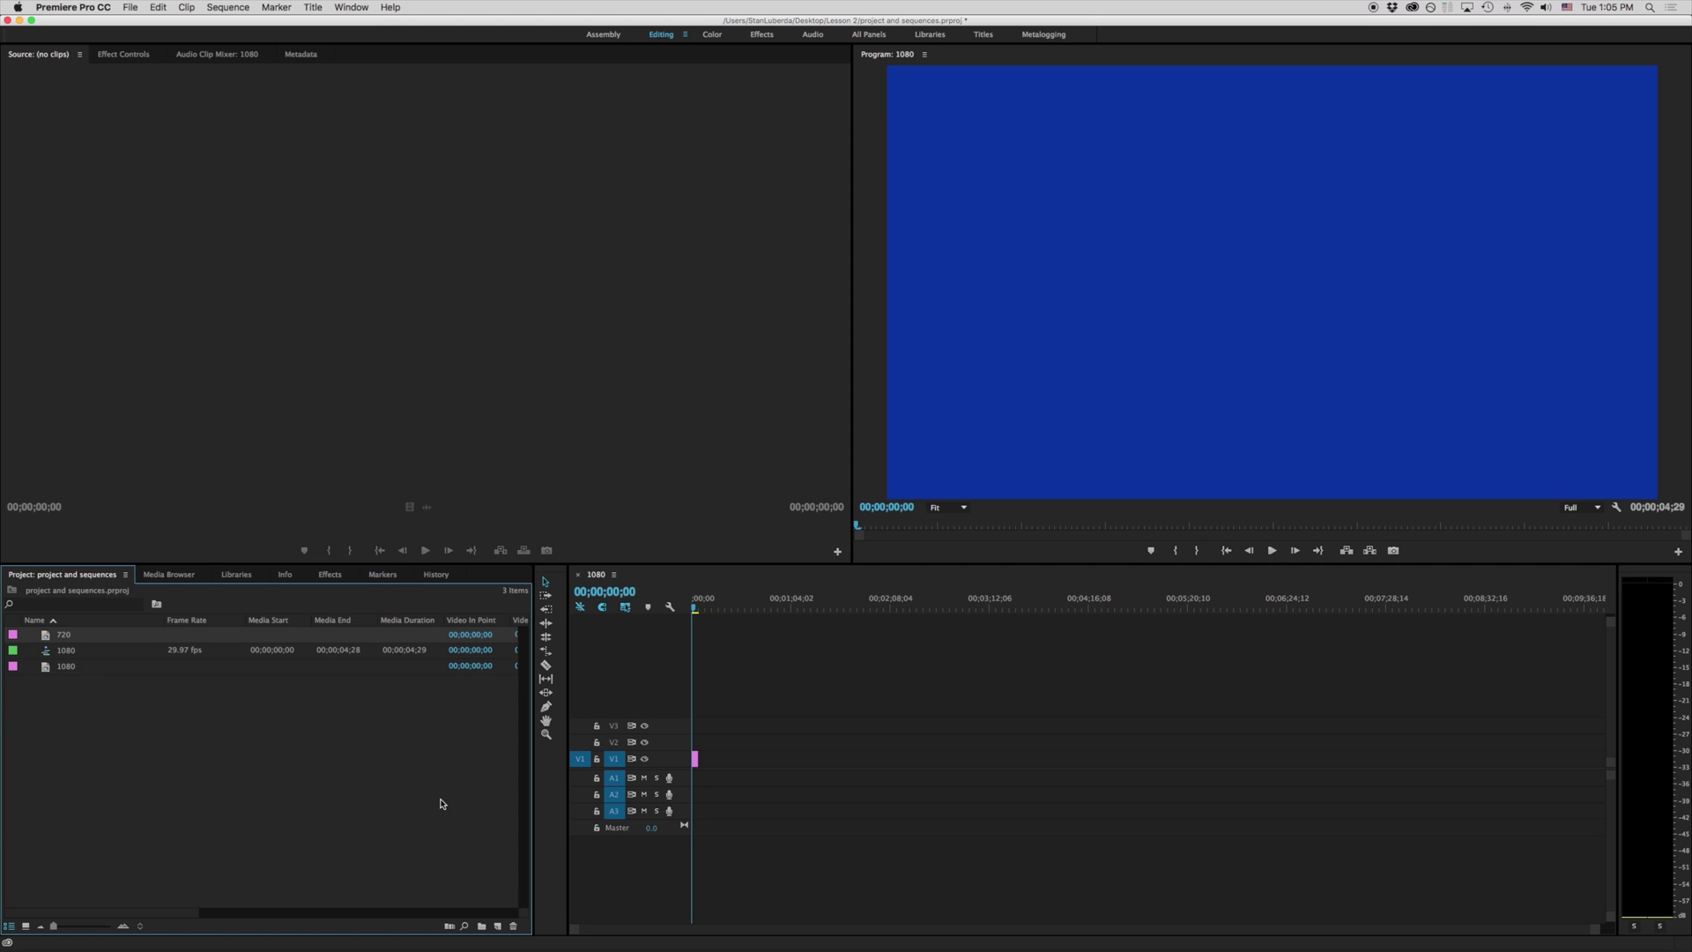
# Step: Create a 640x480 green colour matte named '480'
pyautogui.click(500, 925)
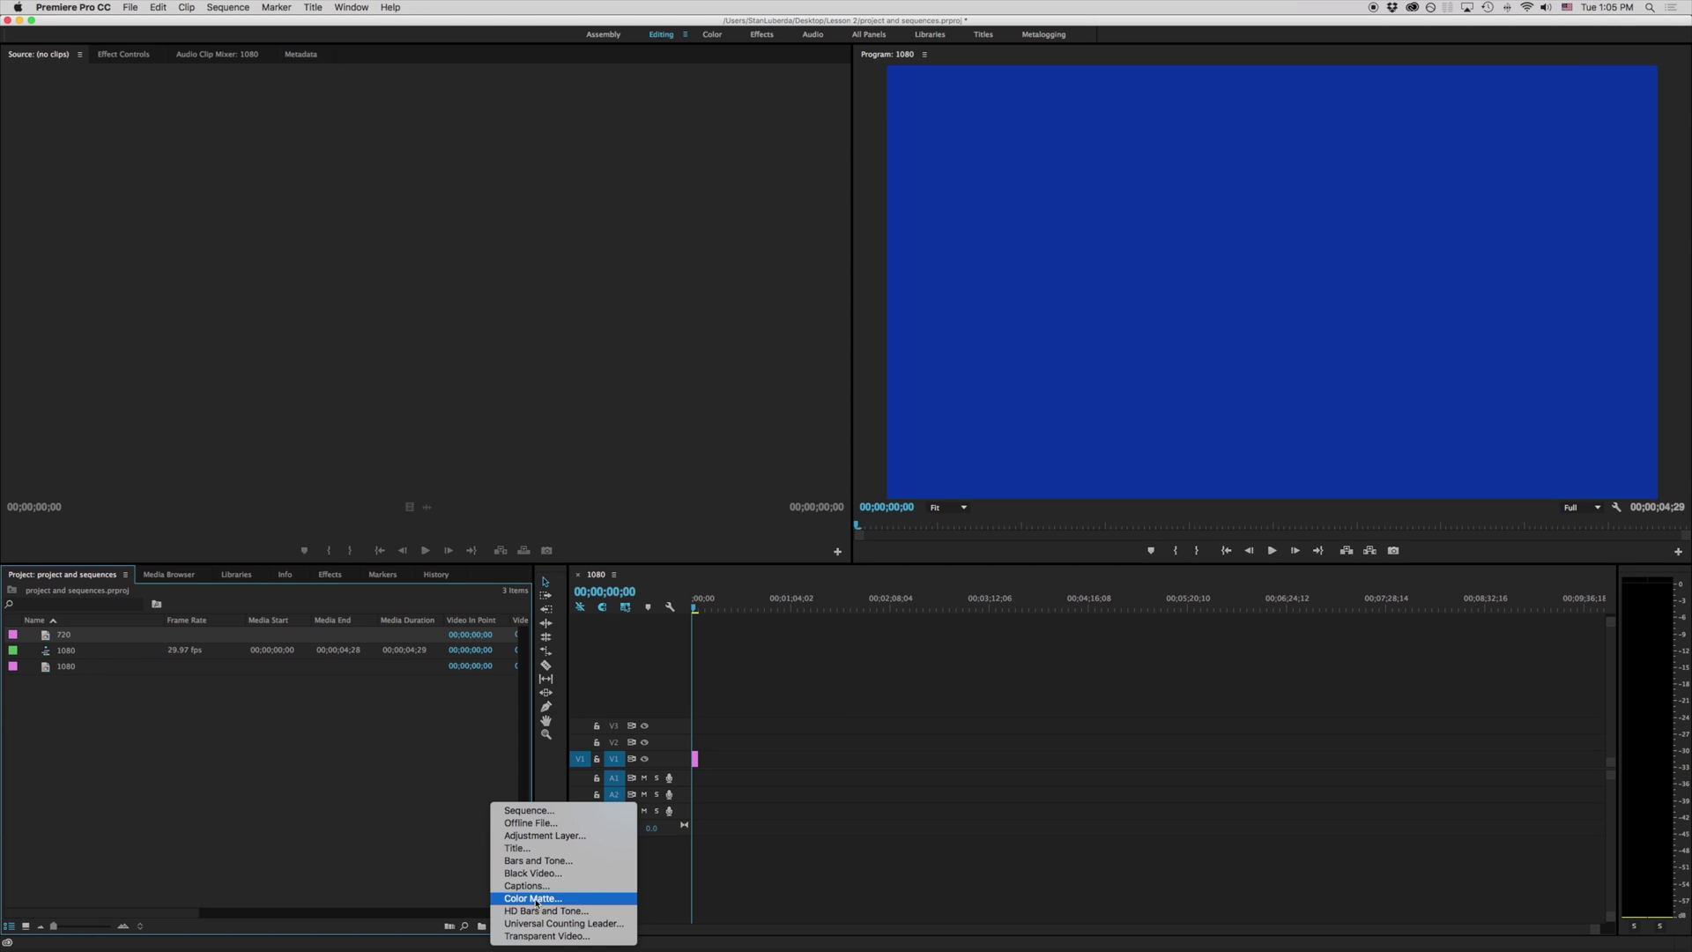
pyautogui.click(540, 898)
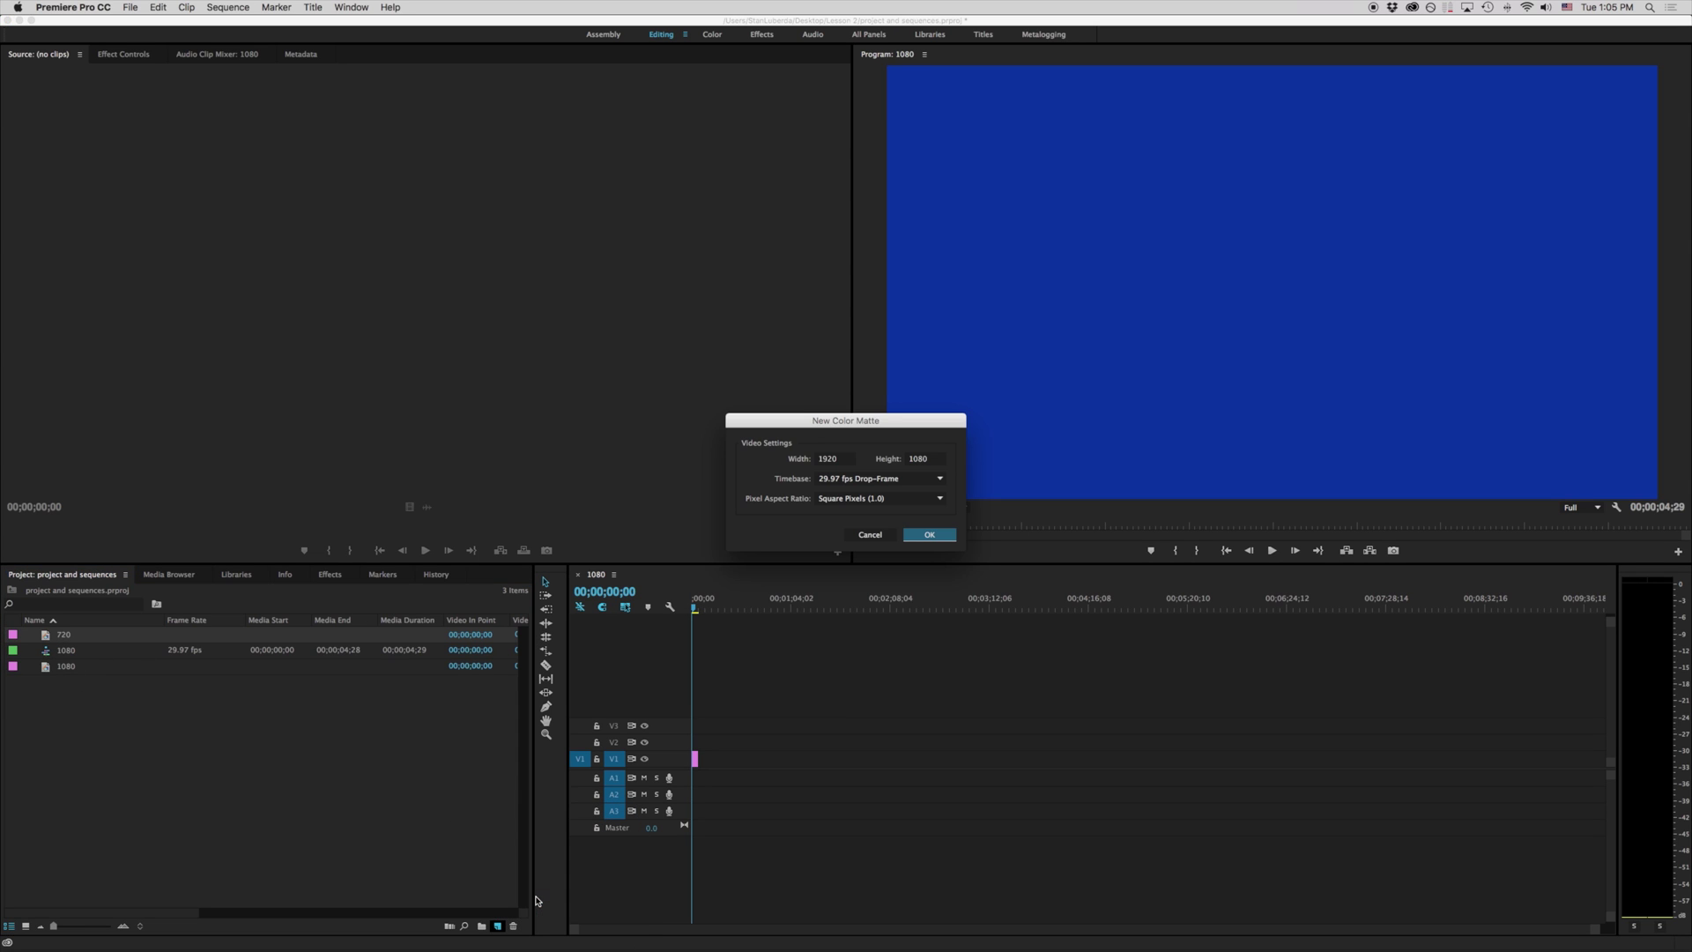
pyautogui.click(853, 458)
pyautogui.write('640')
pyautogui.press('Tab')
pyautogui.write('4')
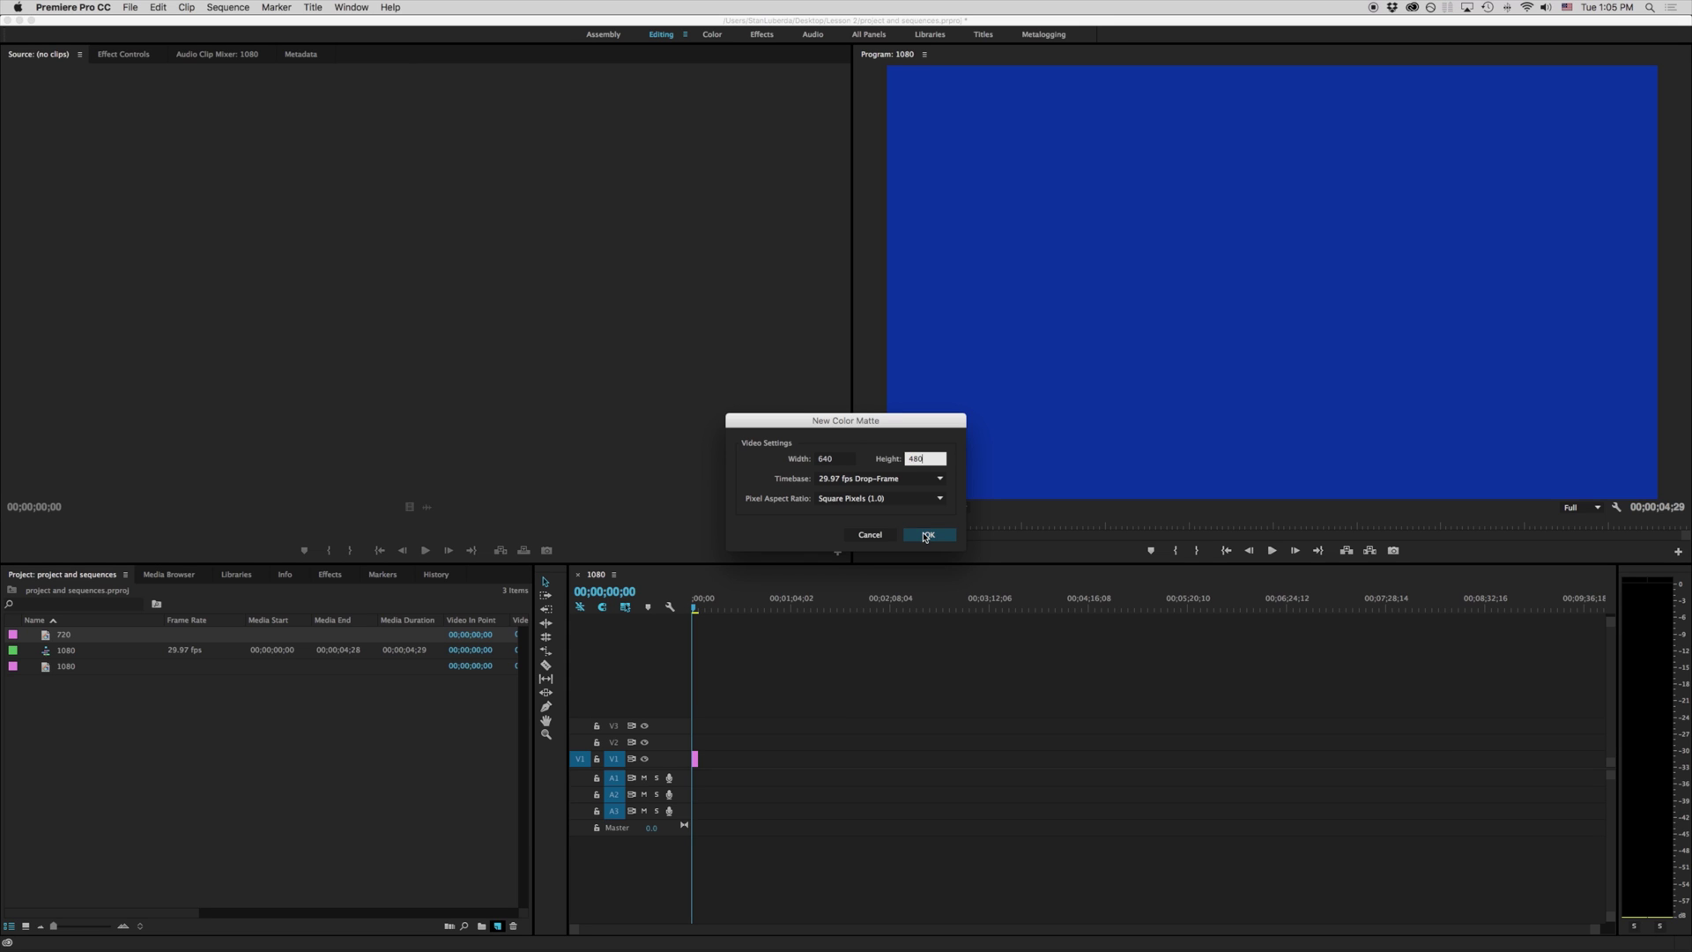
pyautogui.click(925, 535)
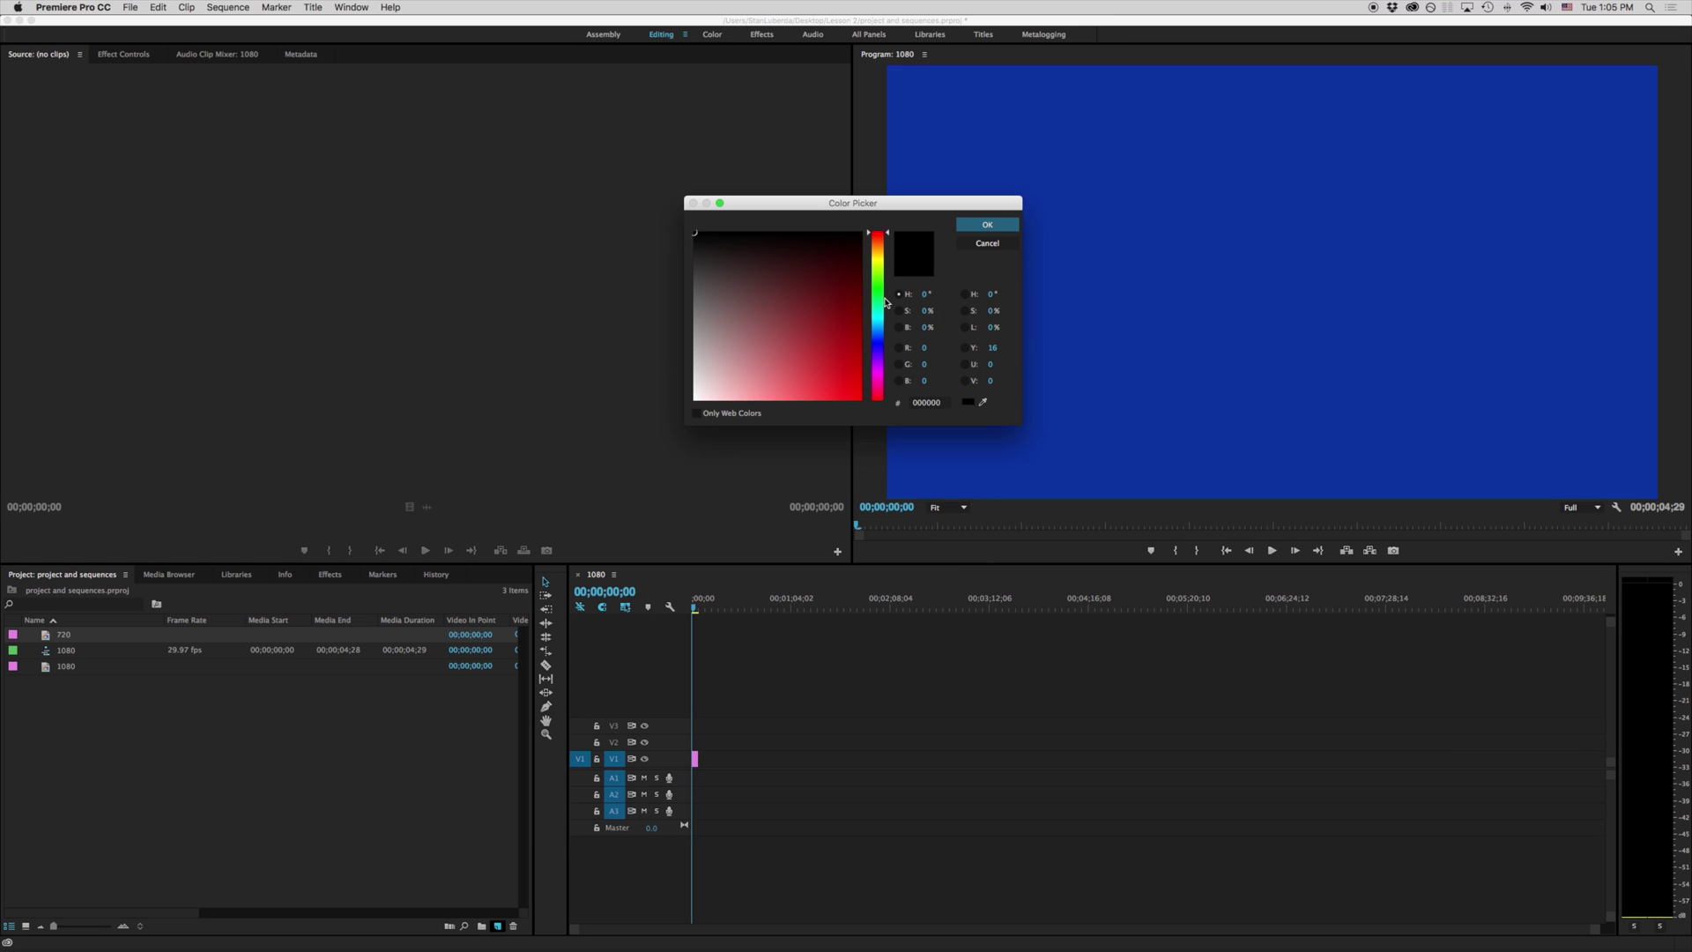
pyautogui.click(879, 295)
pyautogui.press('Return')
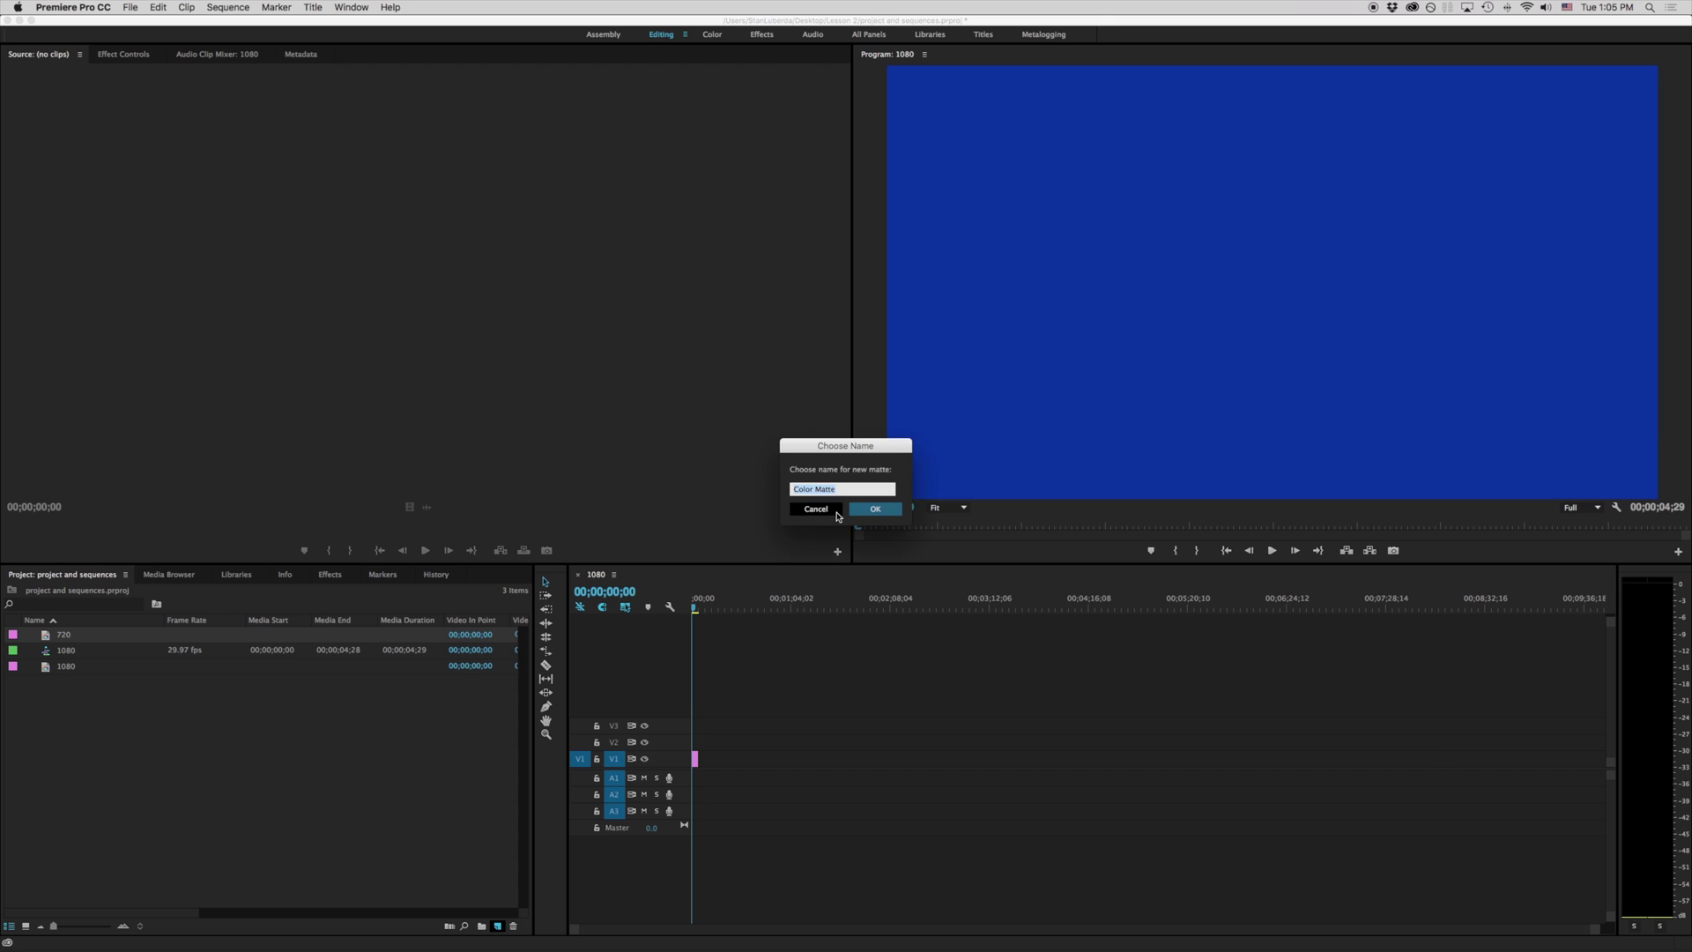
pyautogui.write('480')
pyautogui.press('Return')
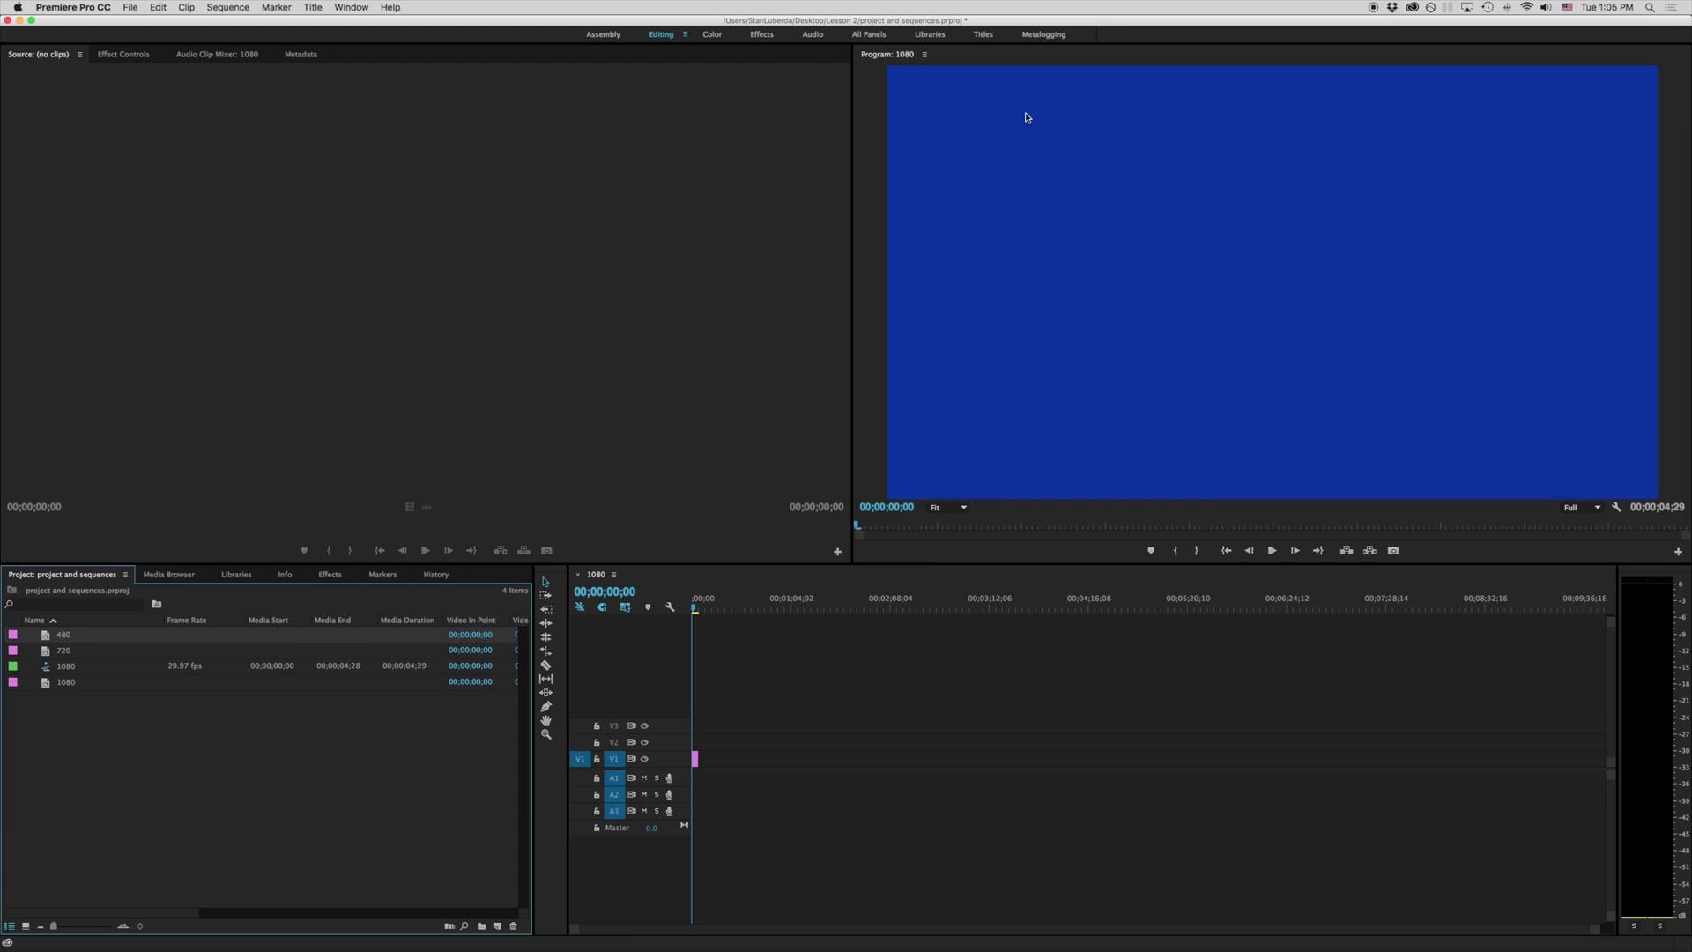
# Step: Maximize the program view and stack the 720 matte on V2 and 480 on V3
pyautogui.click(913, 136)
pyautogui.press('`')
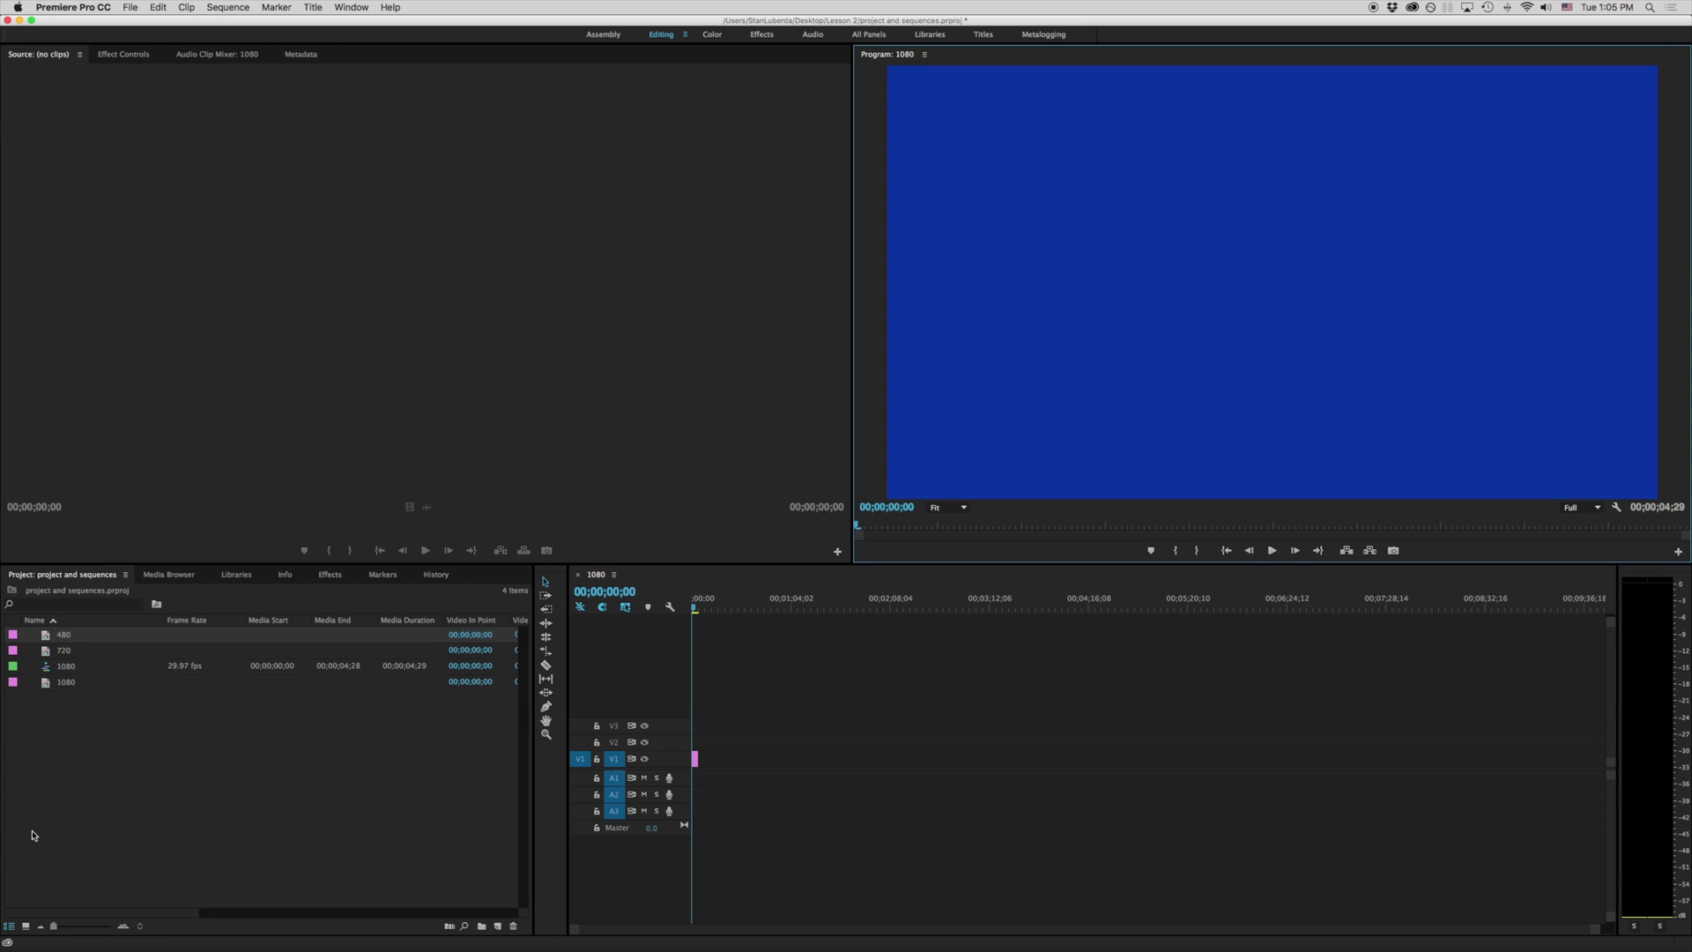
pyautogui.click(50, 652)
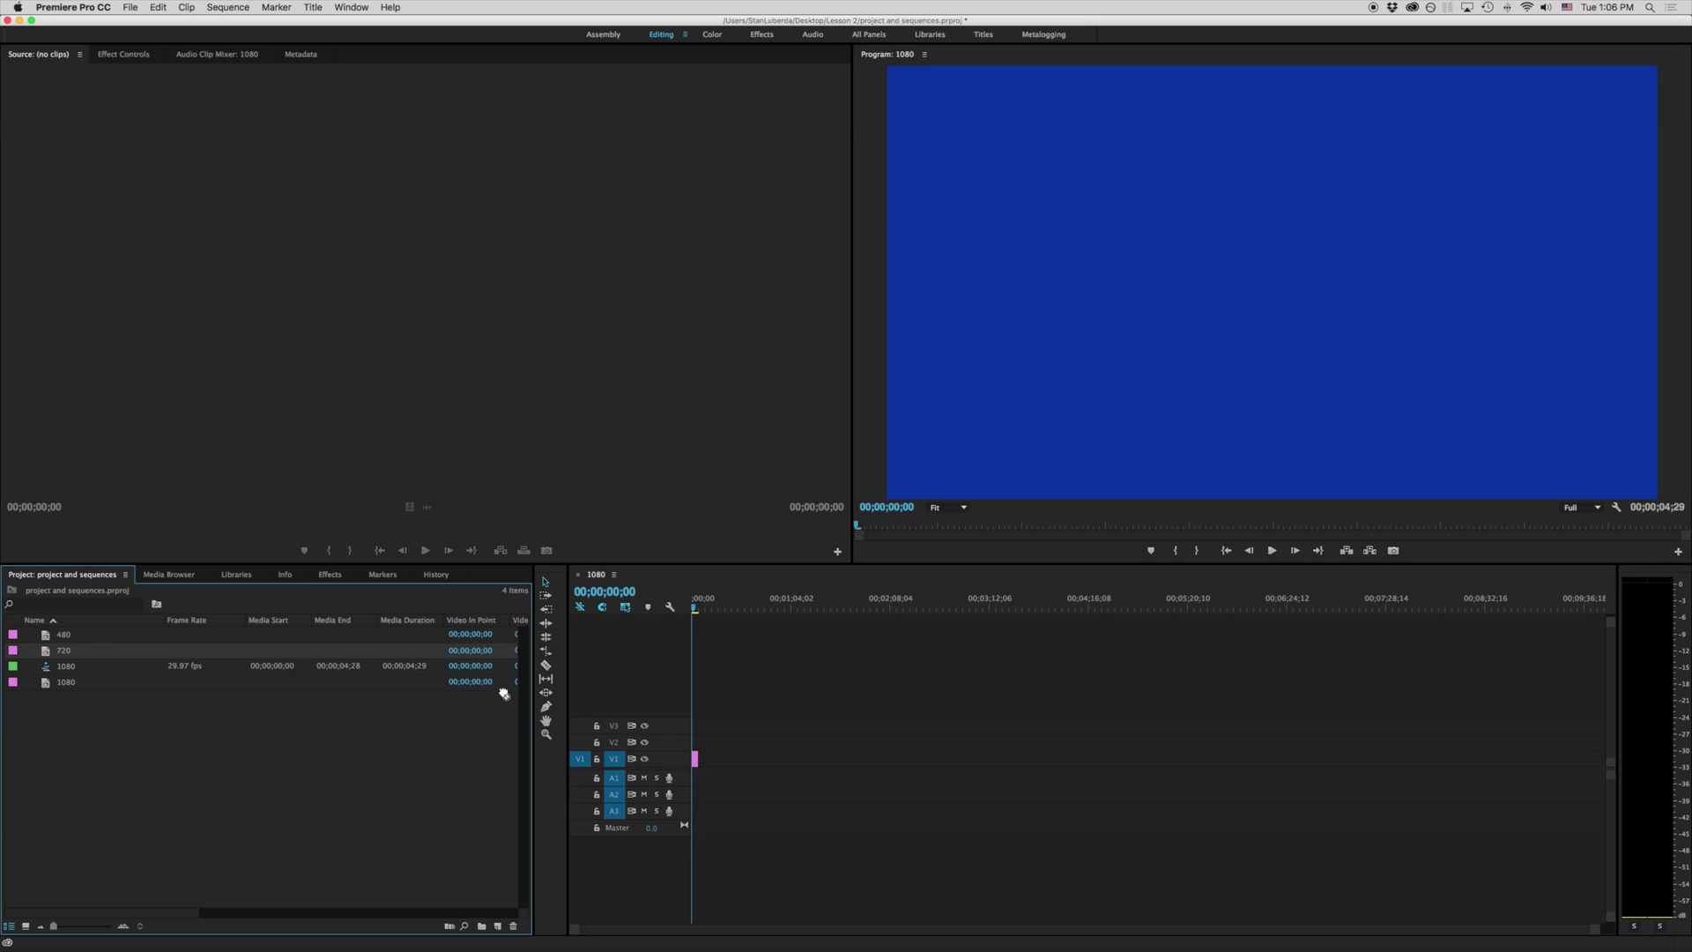
pyautogui.moveTo(648, 736); pyautogui.dragTo(696, 747)
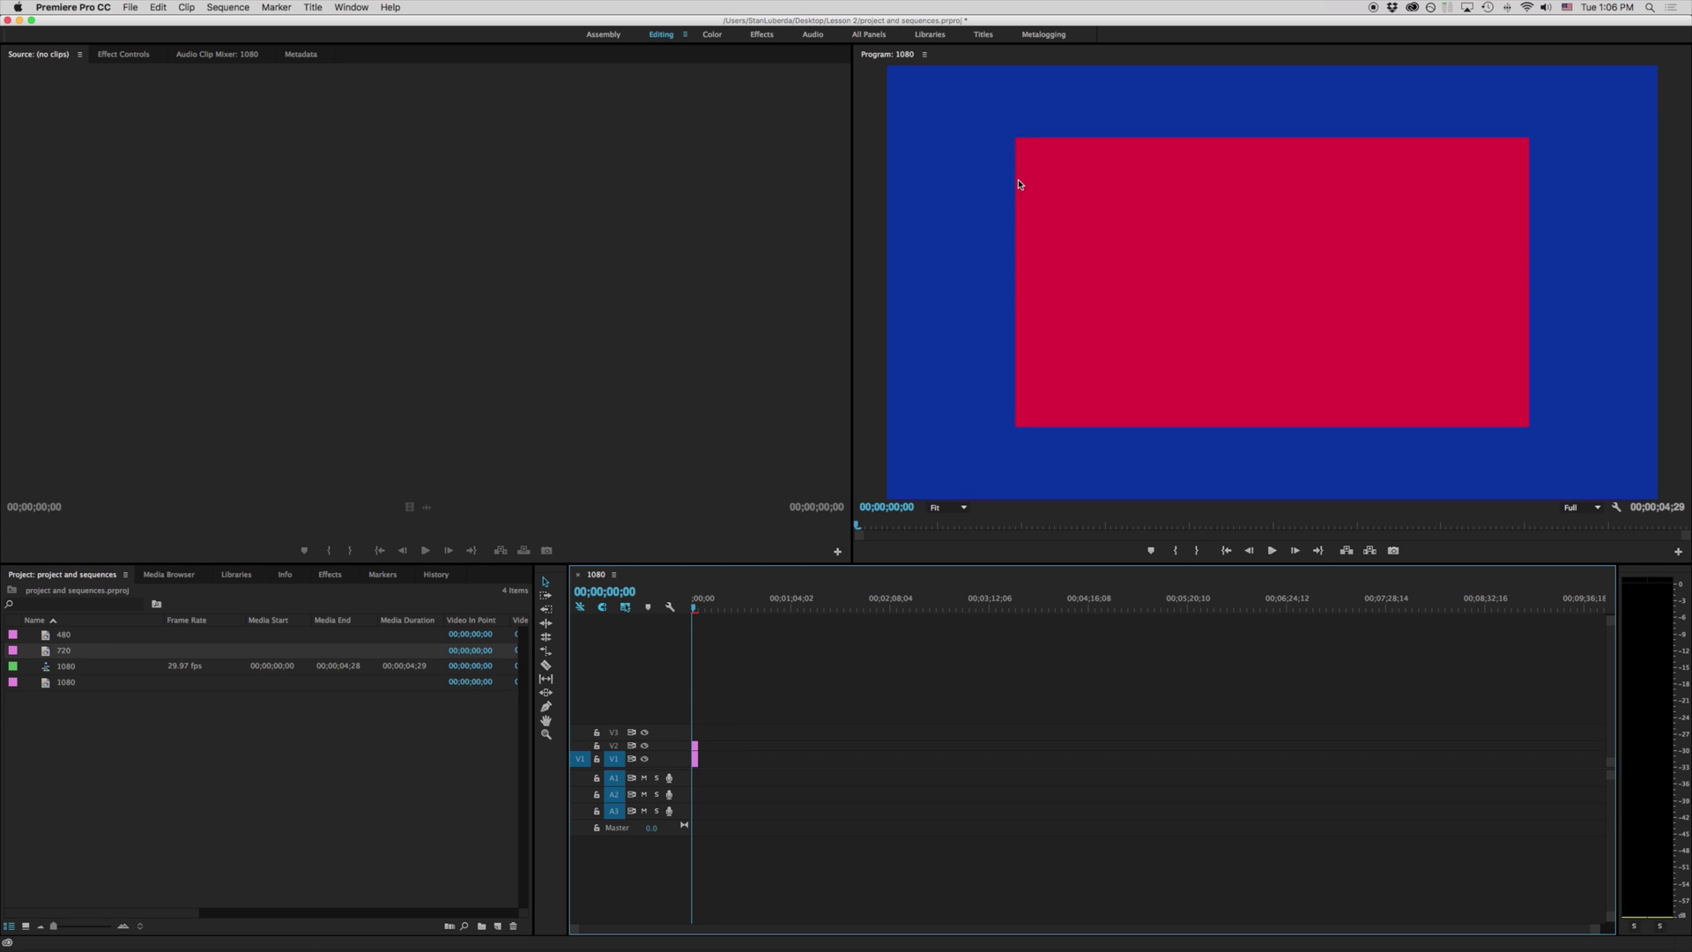
pyautogui.moveTo(60, 640); pyautogui.dragTo(695, 733)
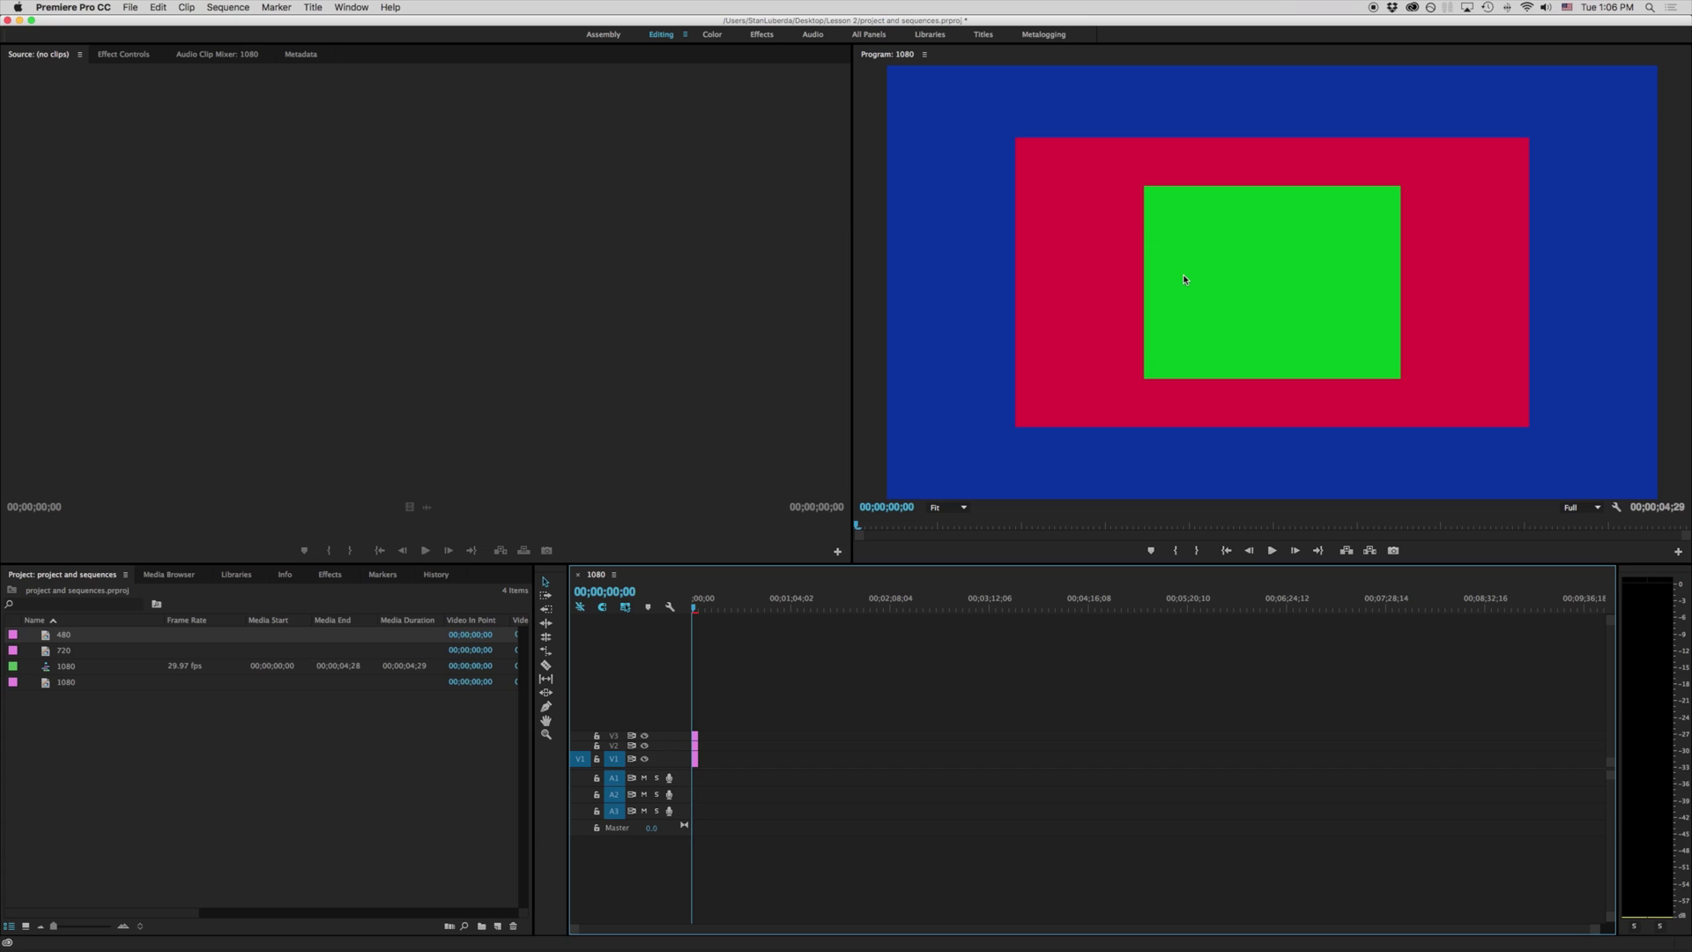
pyautogui.click(499, 926)
# Step: Start Sequence 02 from the DSLR 1080p30 preset (1920x1080, 29.97 fps) and show its detailed settings
pyautogui.click(481, 926)
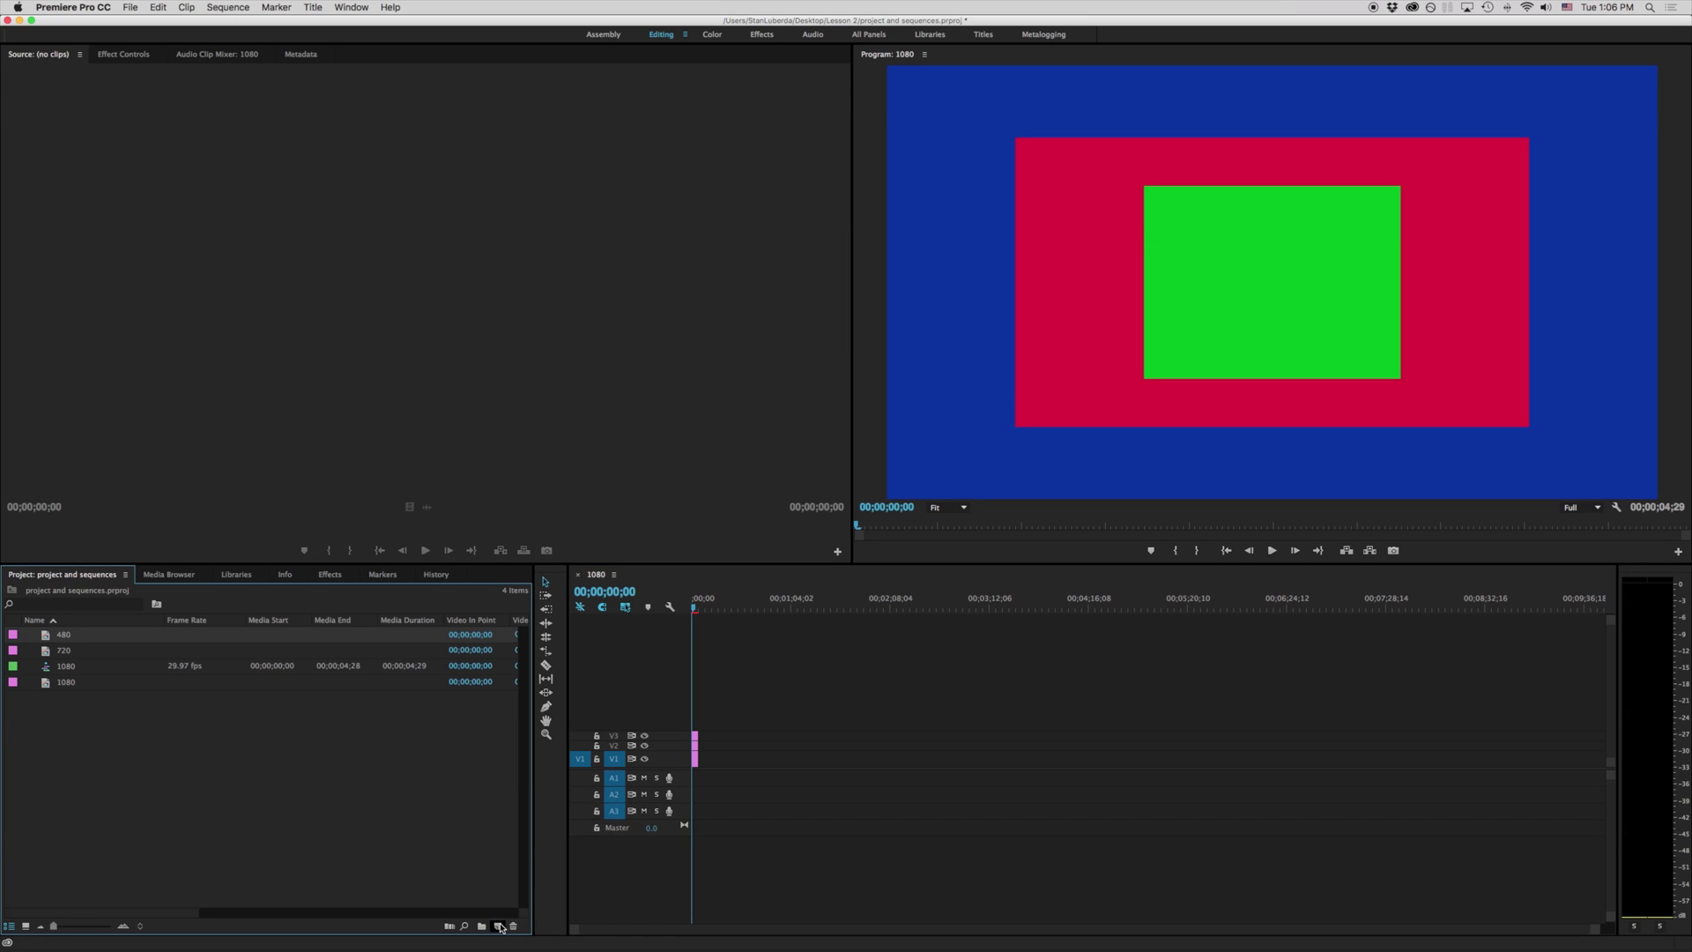
pyautogui.click(481, 925)
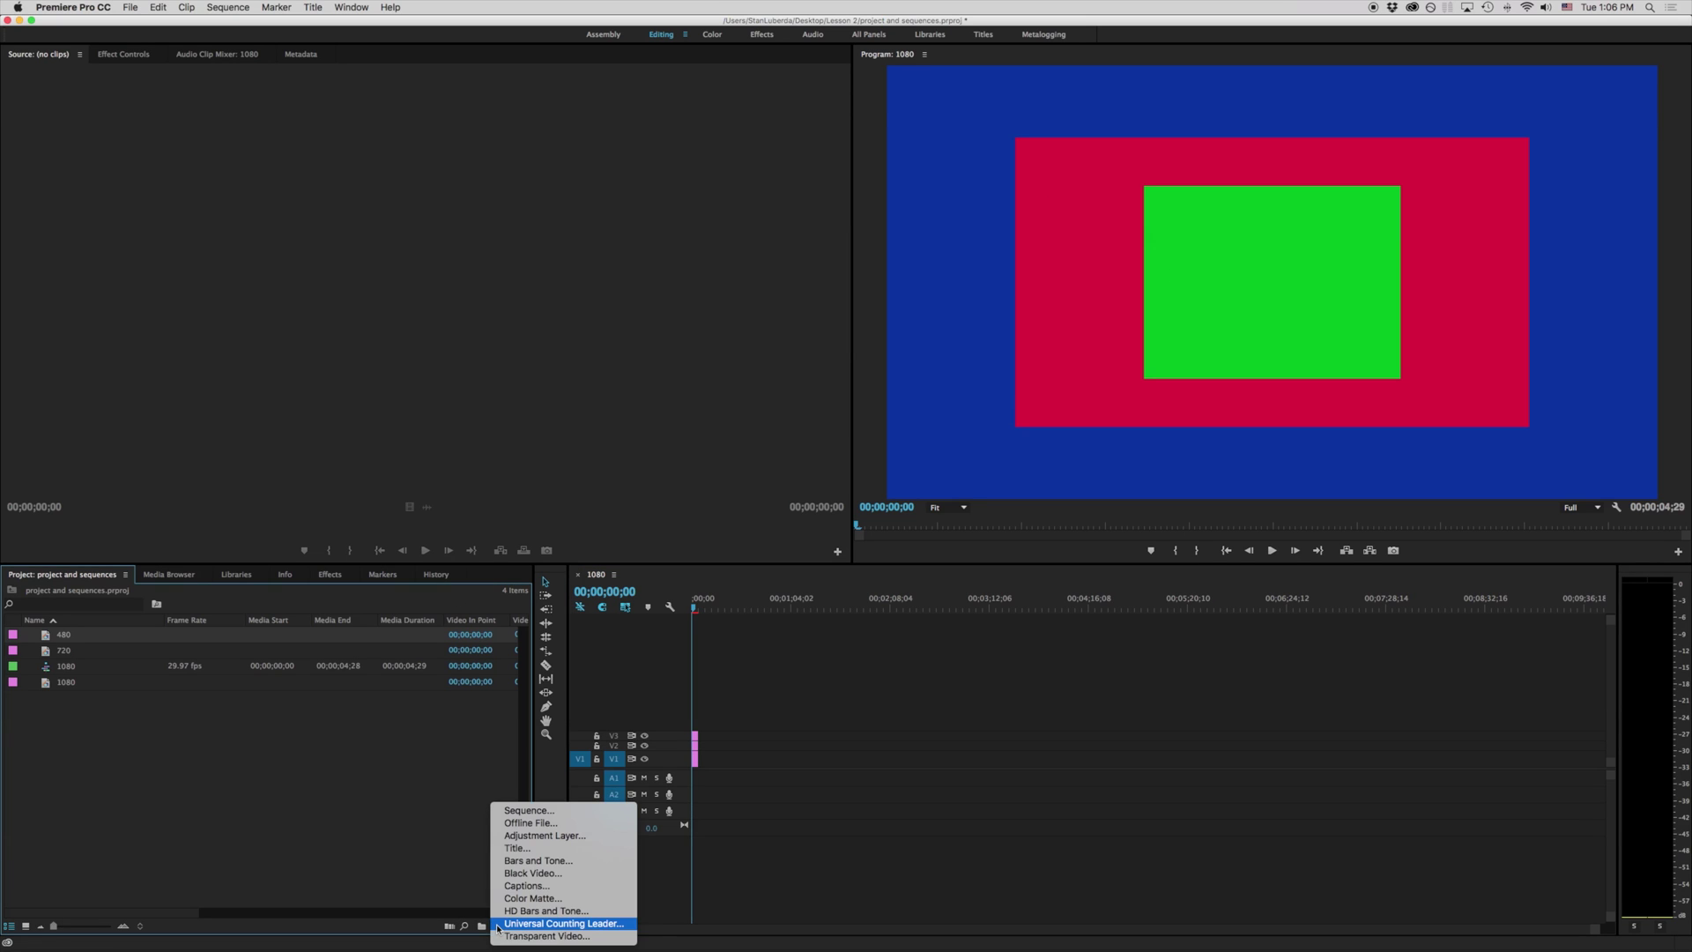
pyautogui.click(516, 811)
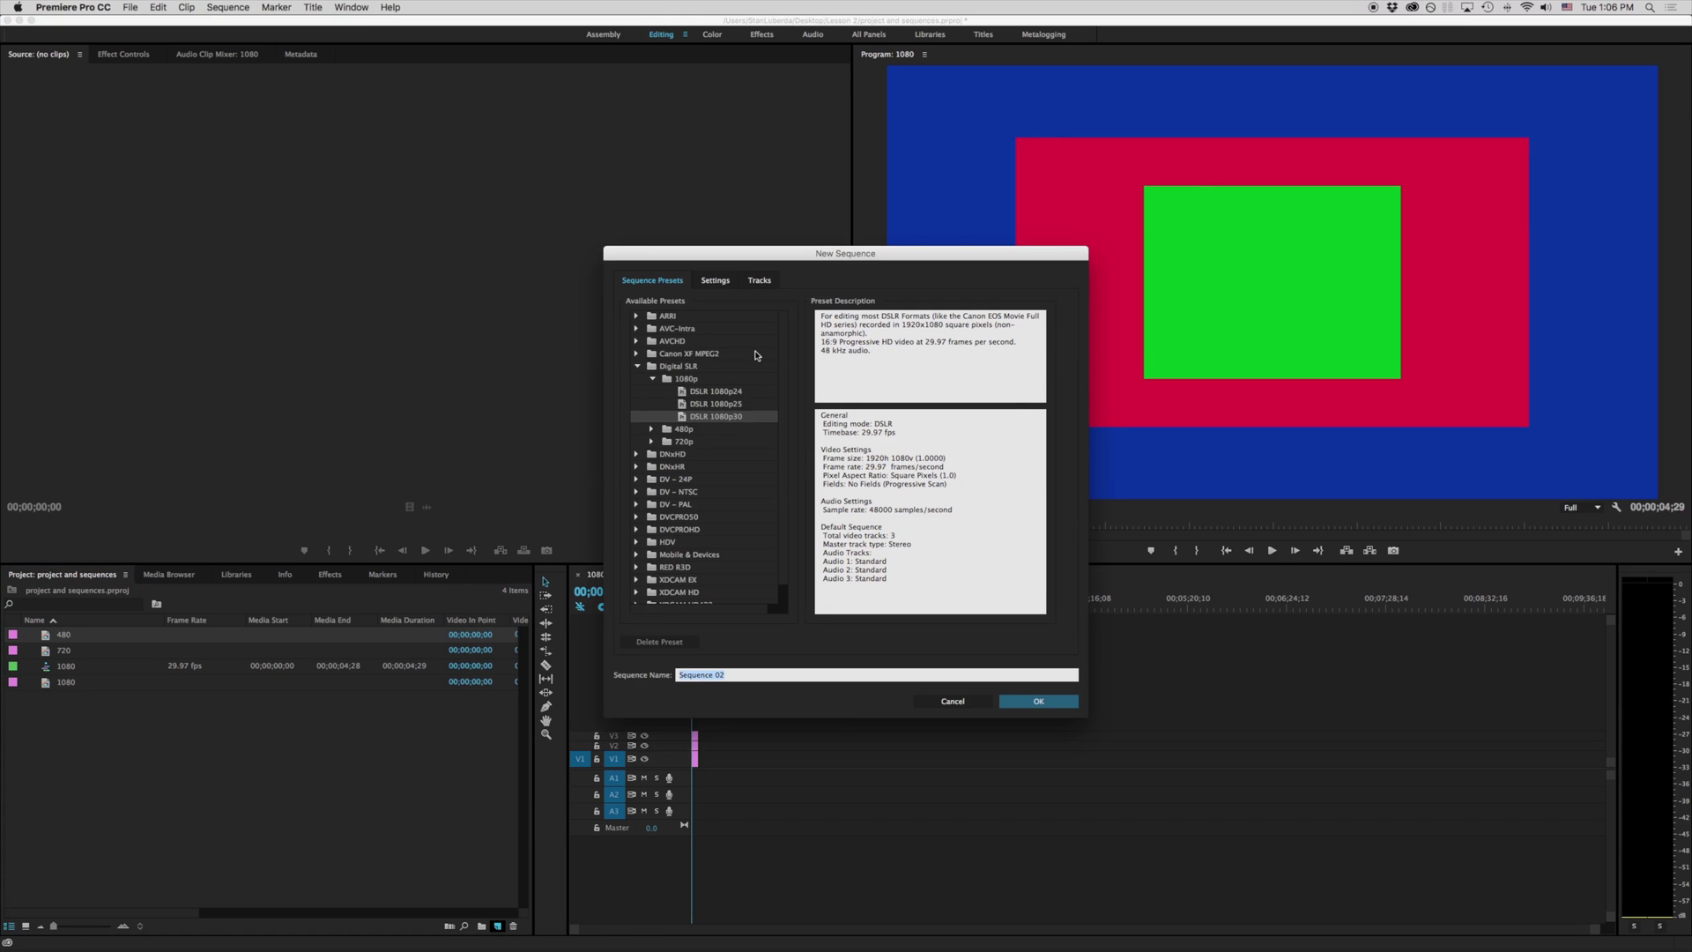
pyautogui.click(652, 429)
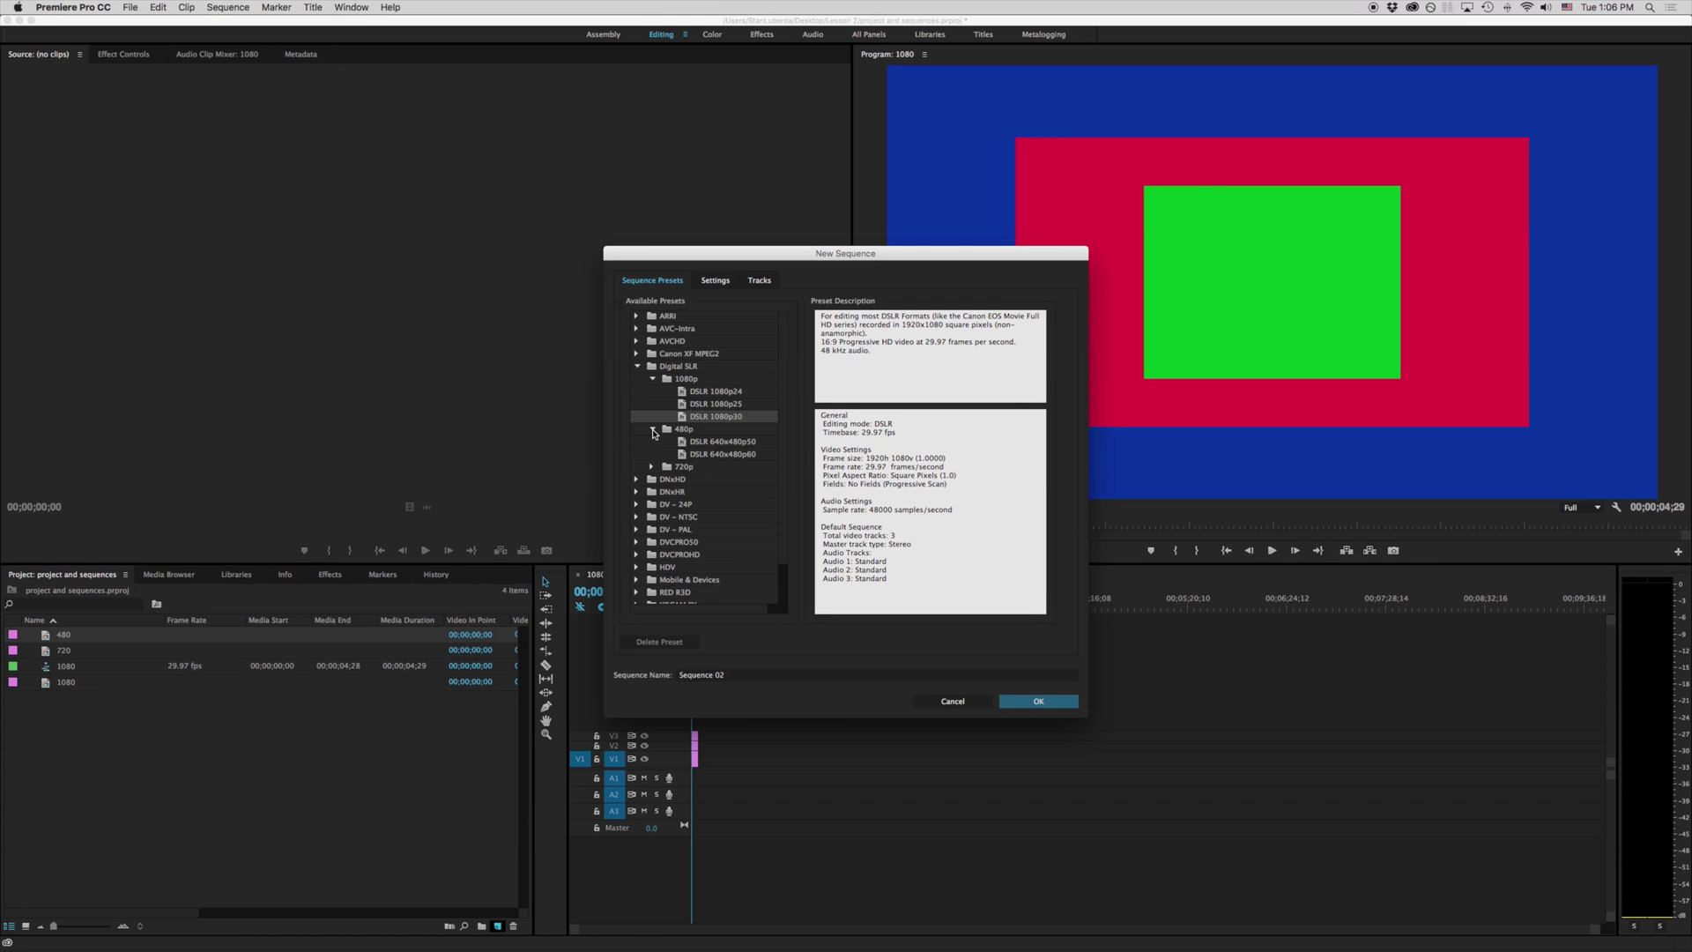
pyautogui.click(729, 456)
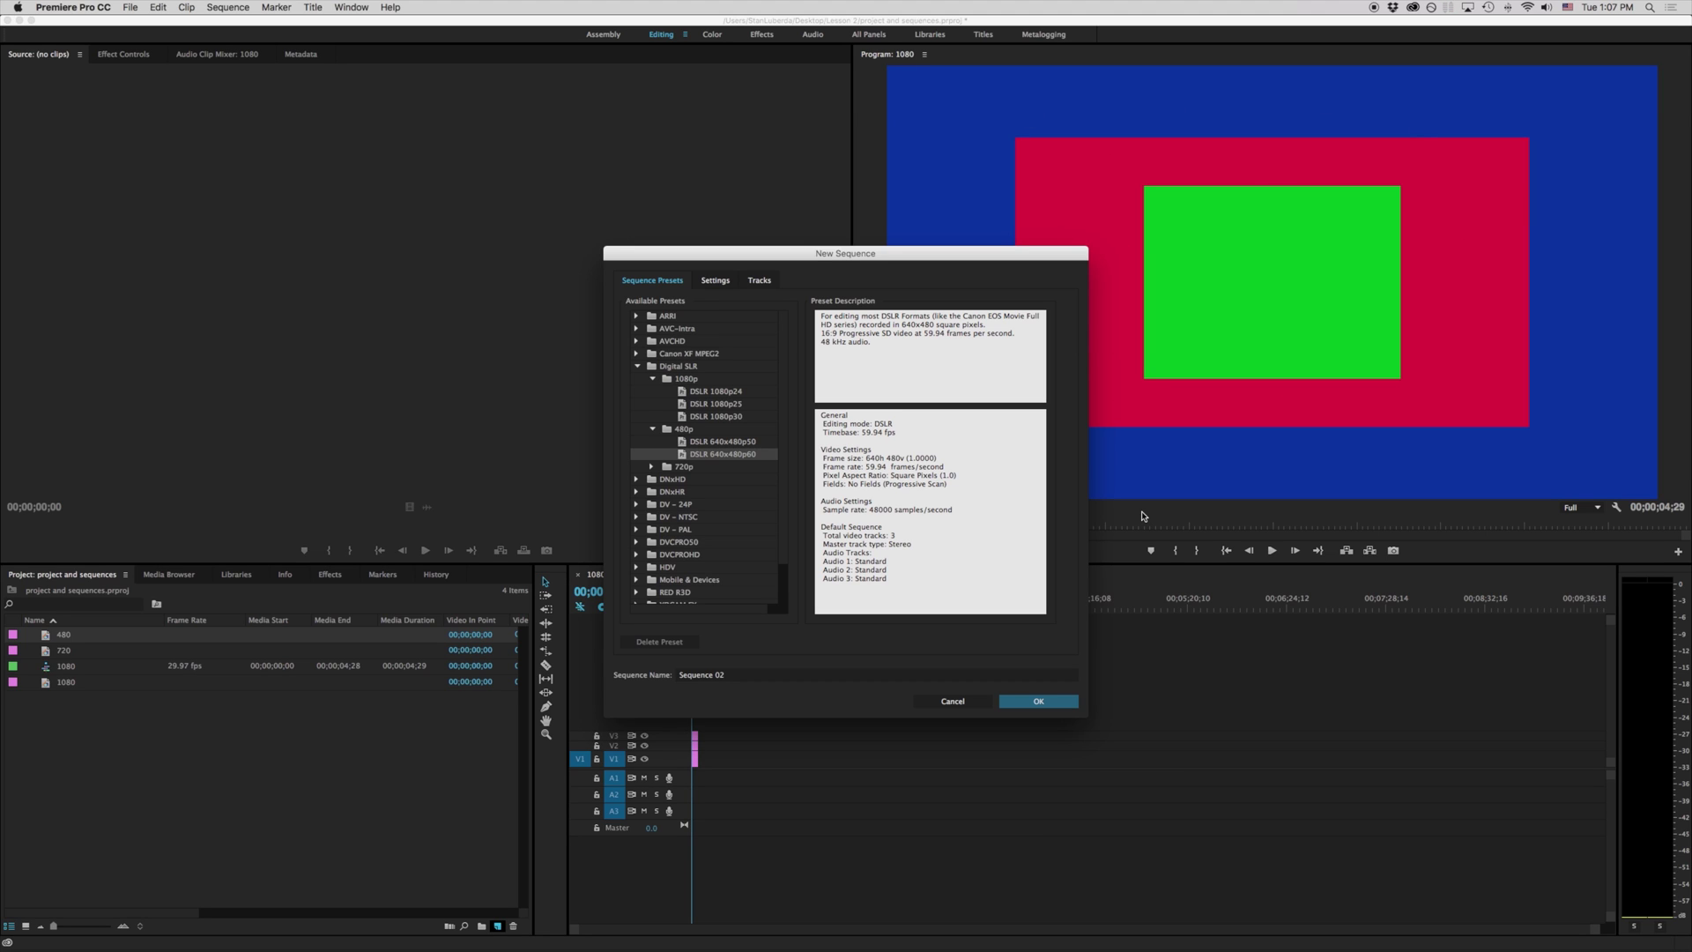
pyautogui.click(727, 420)
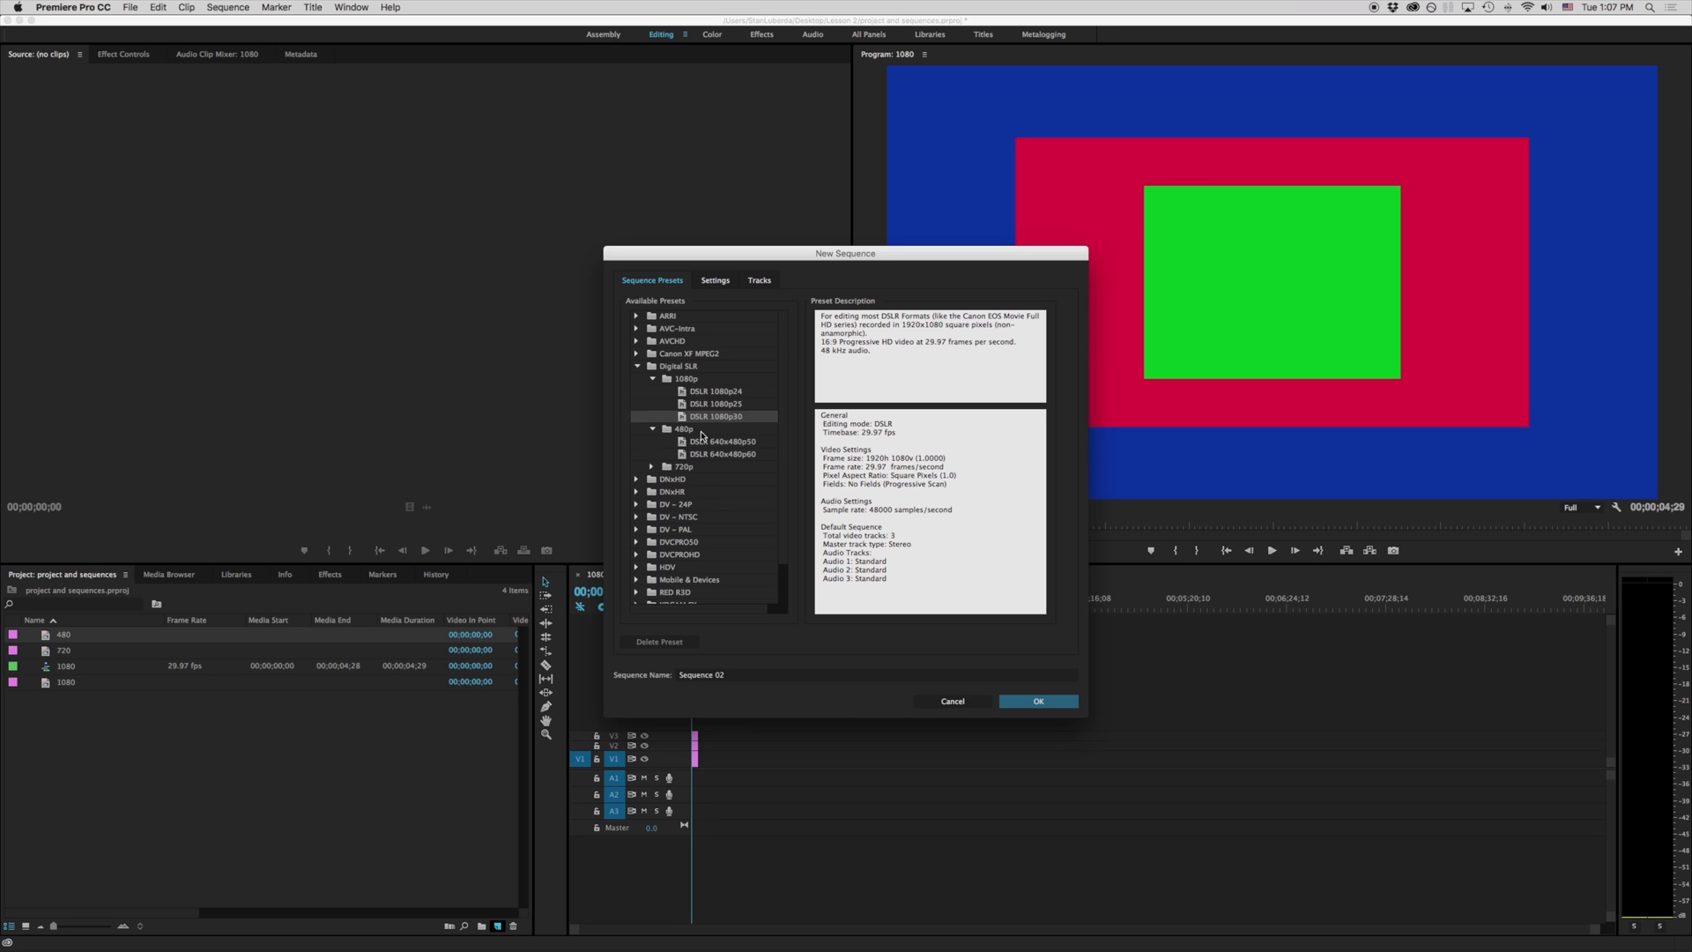
pyautogui.scroll(-3, 702, 434)
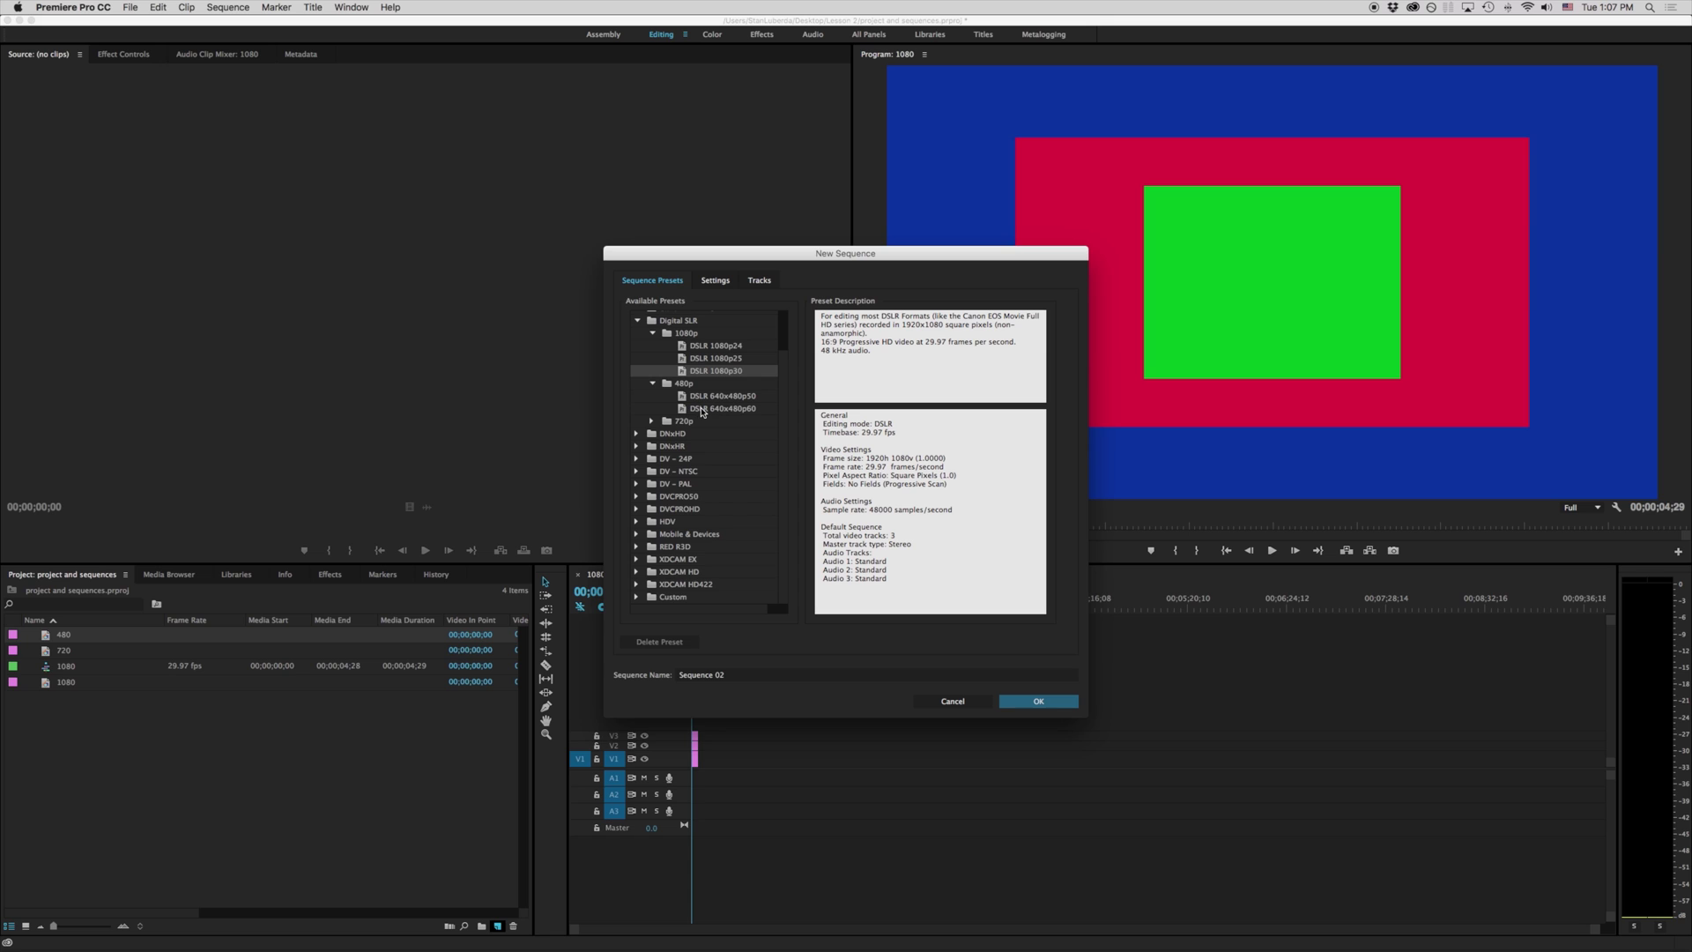
pyautogui.click(716, 282)
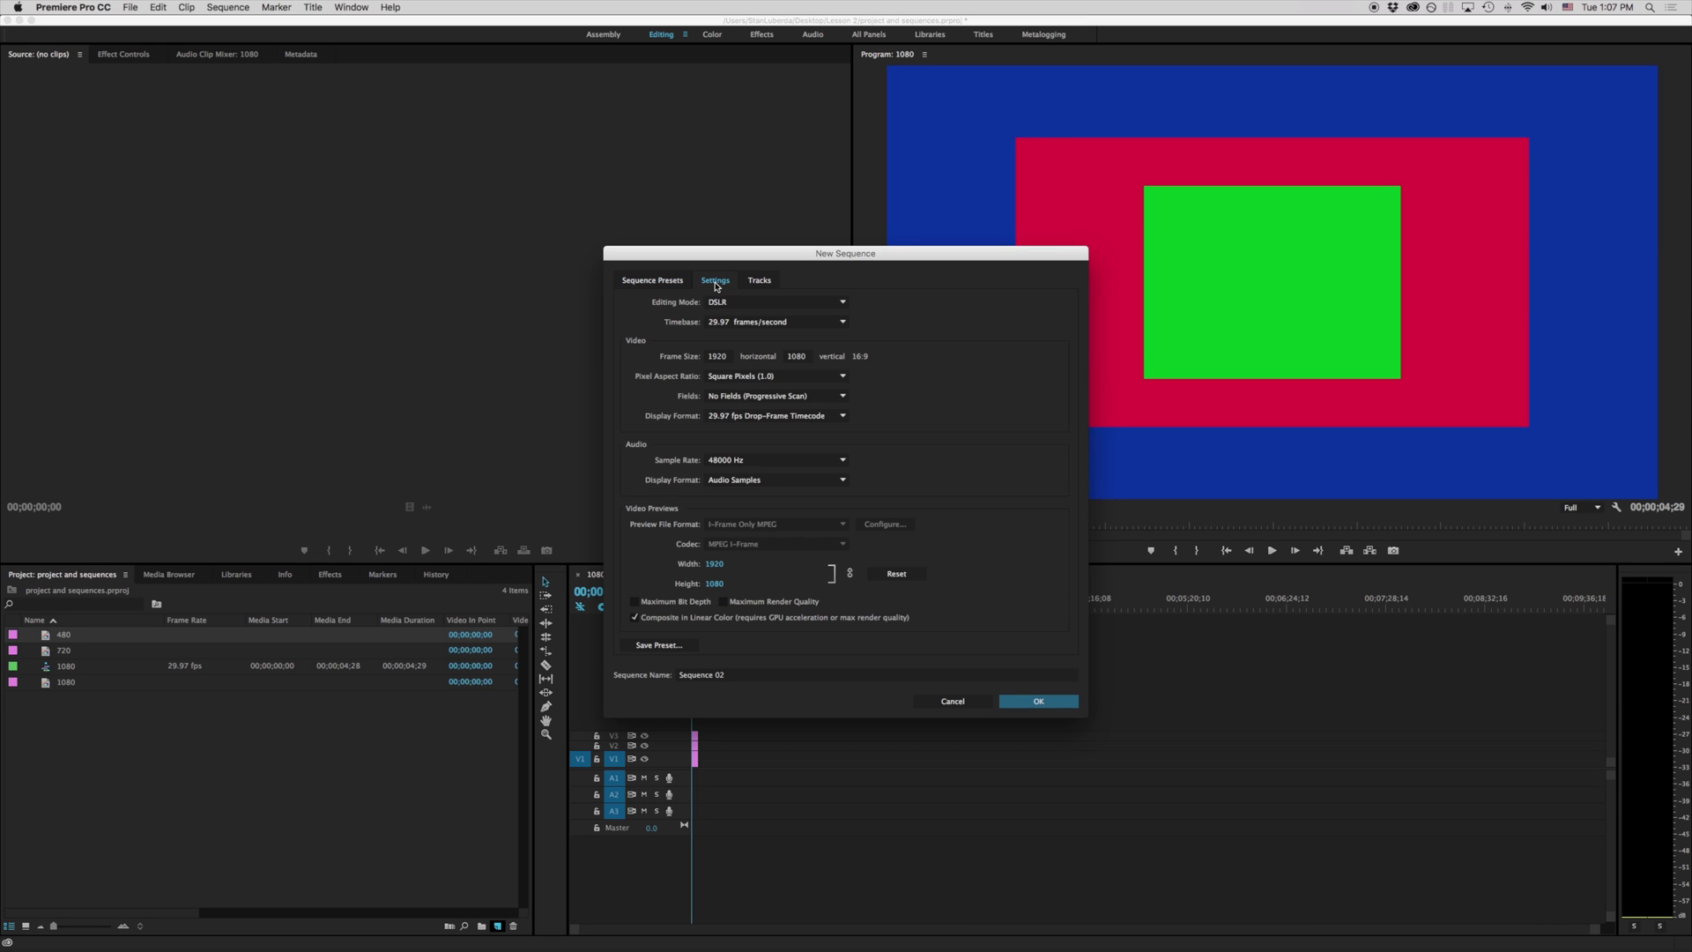
# Step: Set Sequence 02's editing mode to Custom with a 29.97 frames/second timebase
pyautogui.click(761, 303)
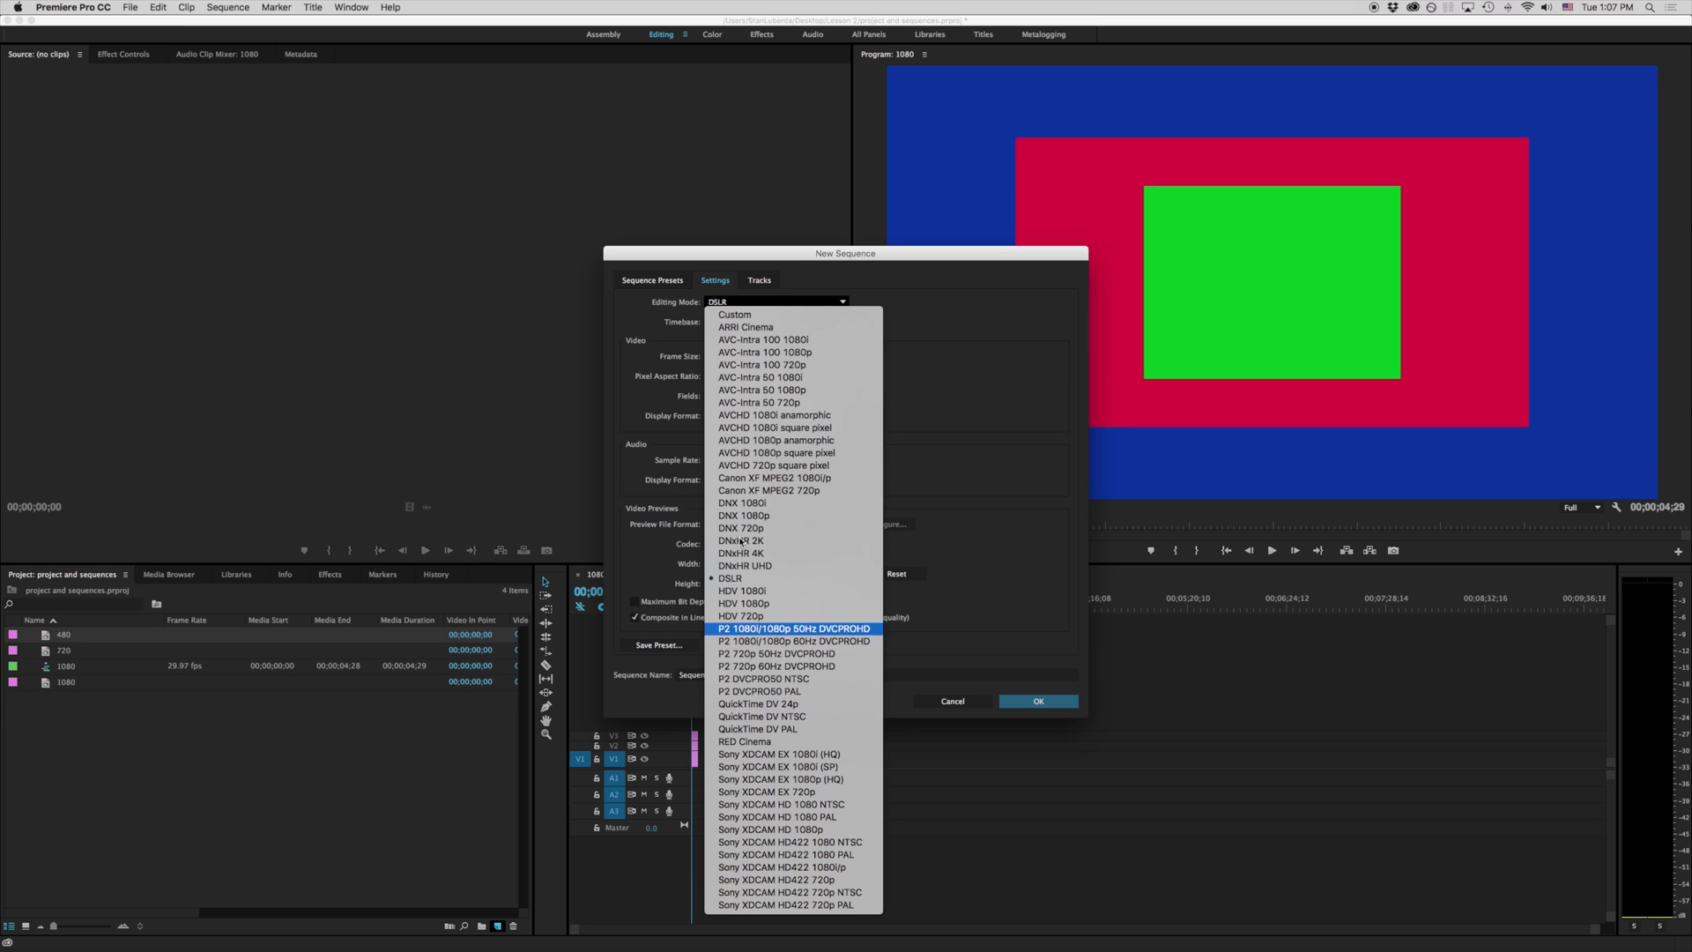
pyautogui.click(759, 316)
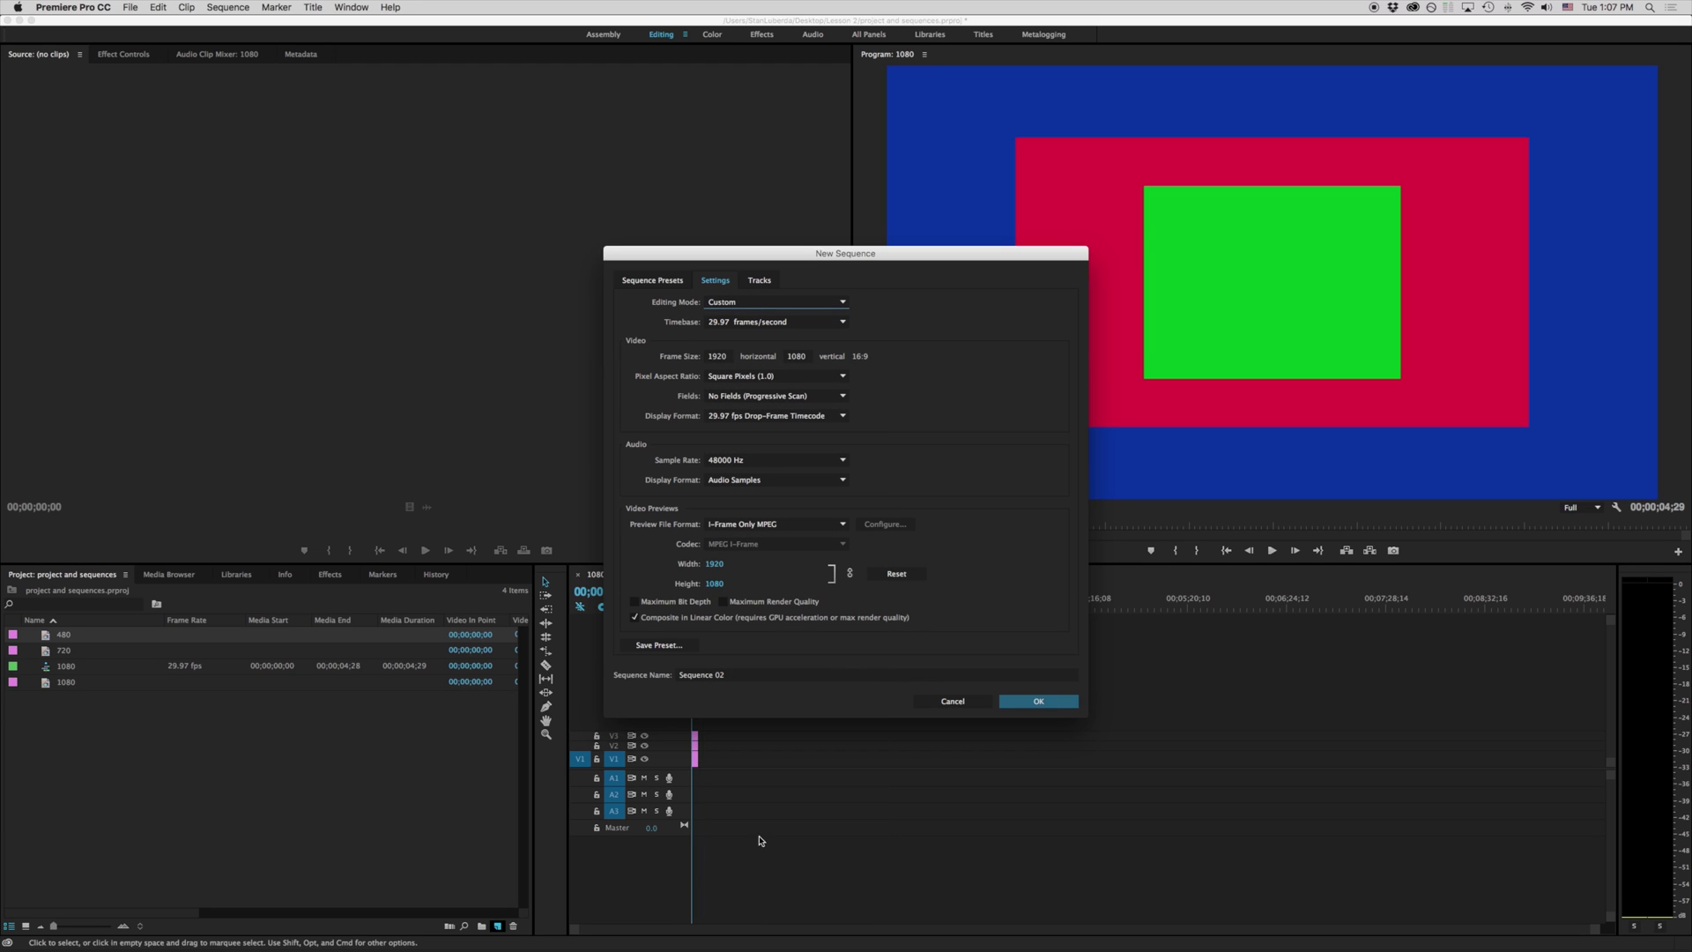
pyautogui.click(793, 323)
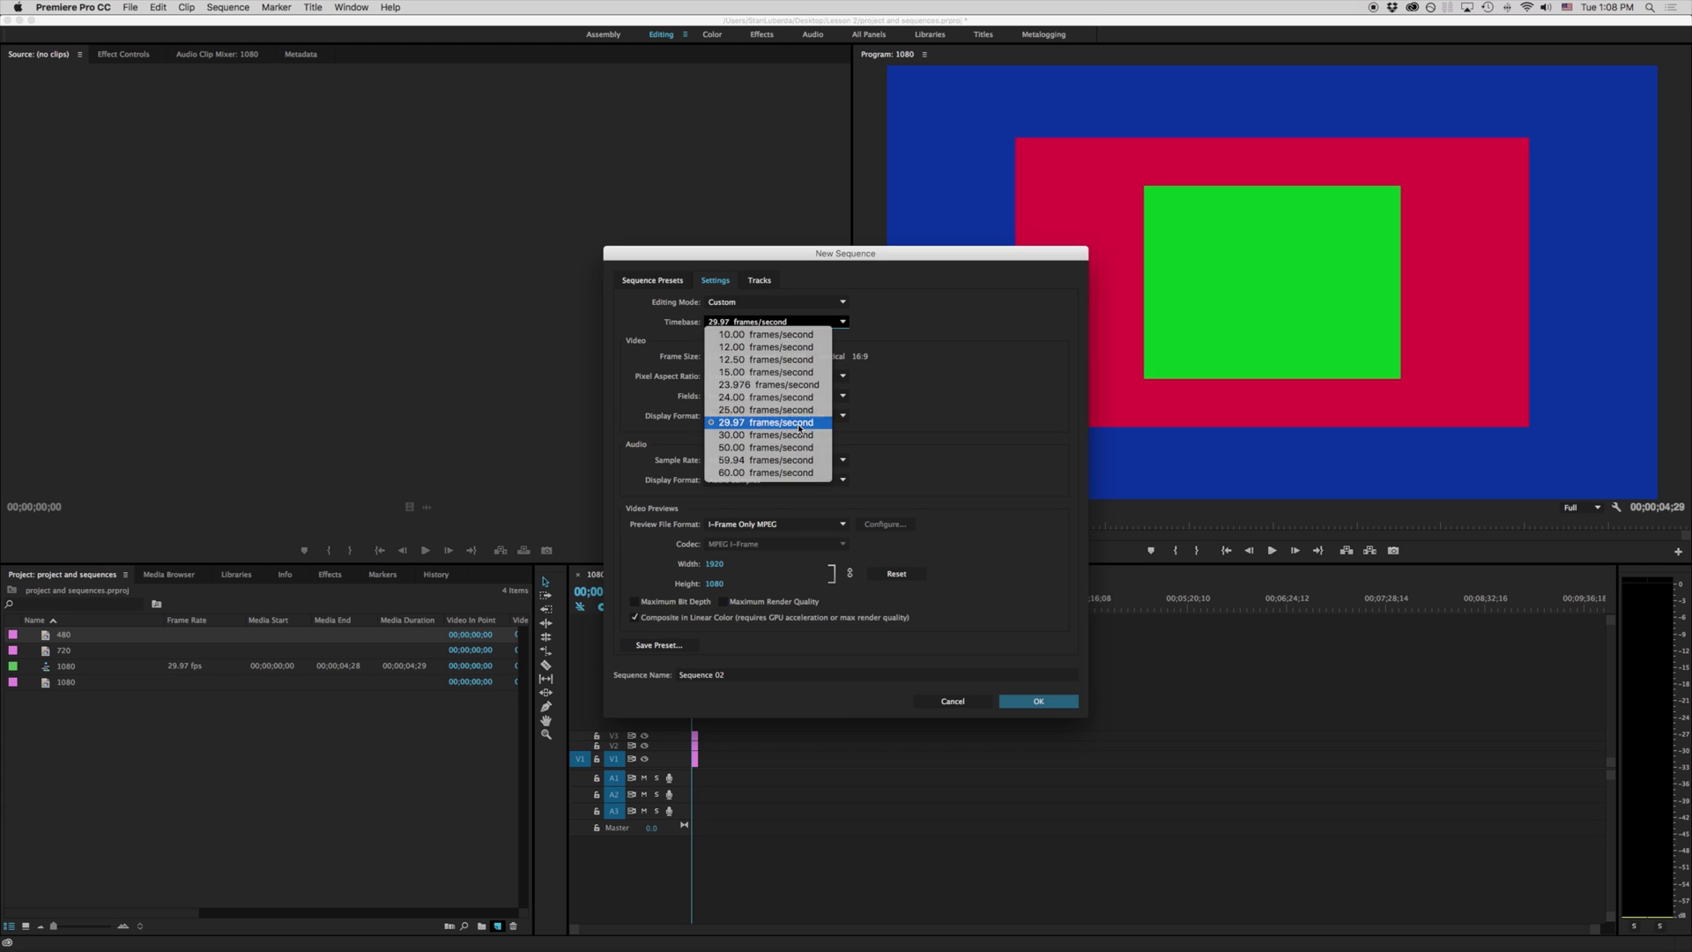
pyautogui.click(795, 428)
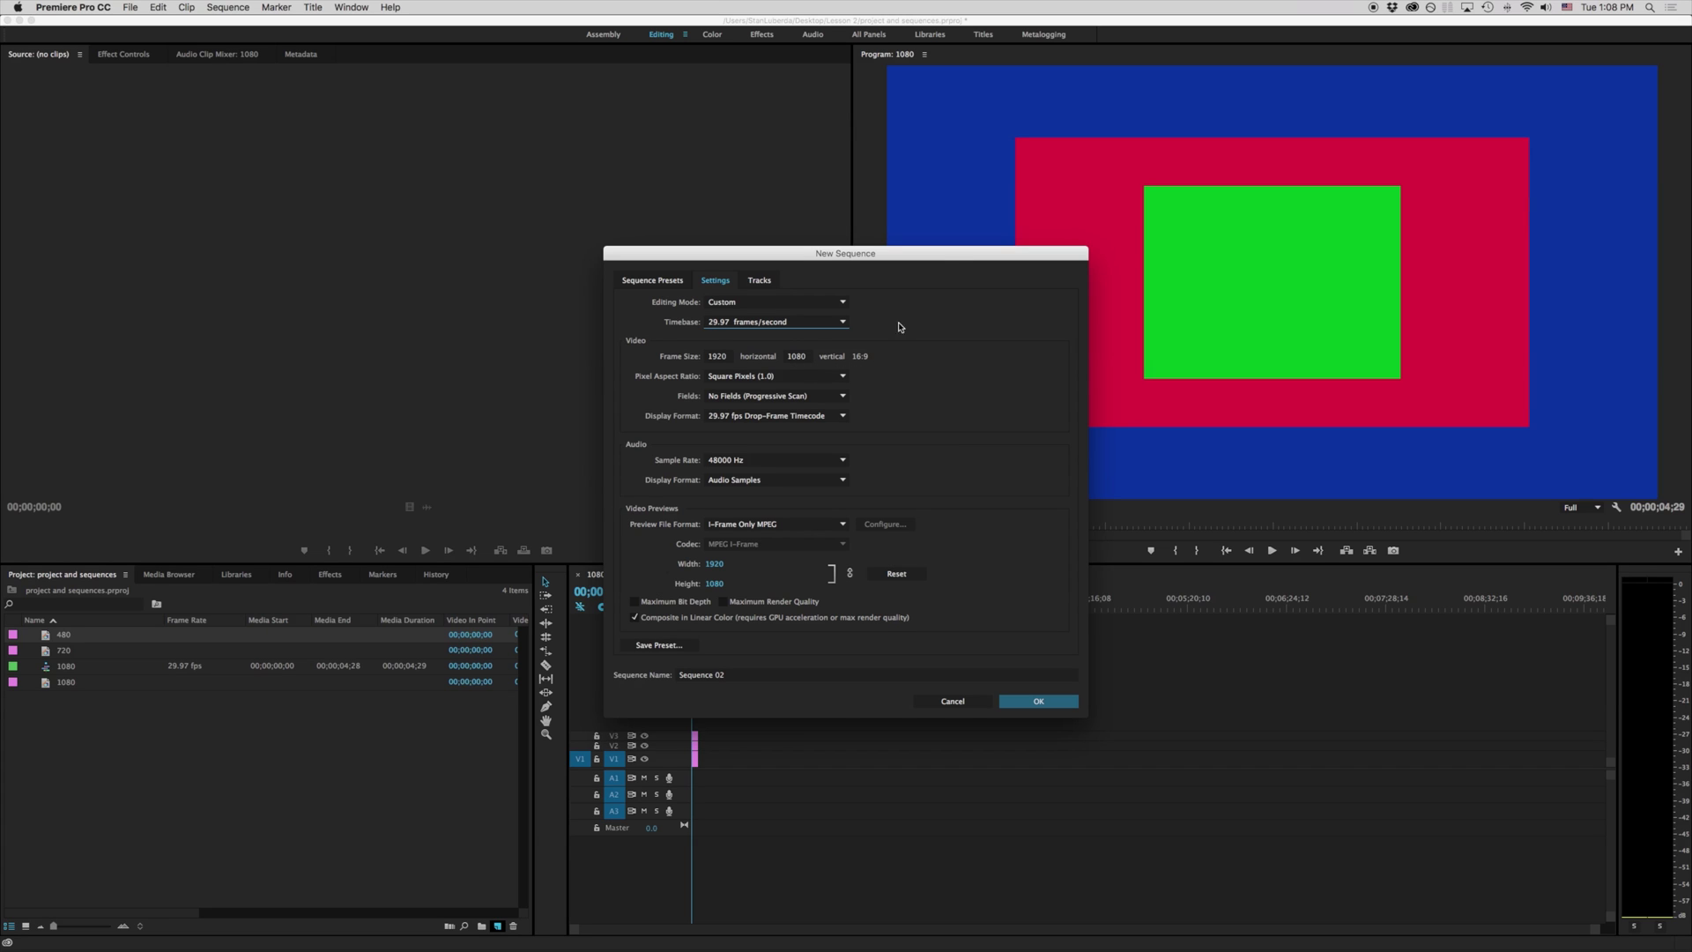
# Step: Create a square 1080×1080 Sequence 02, then delete it from the Project panel
pyautogui.moveTo(899, 254); pyautogui.dragTo(709, 364)
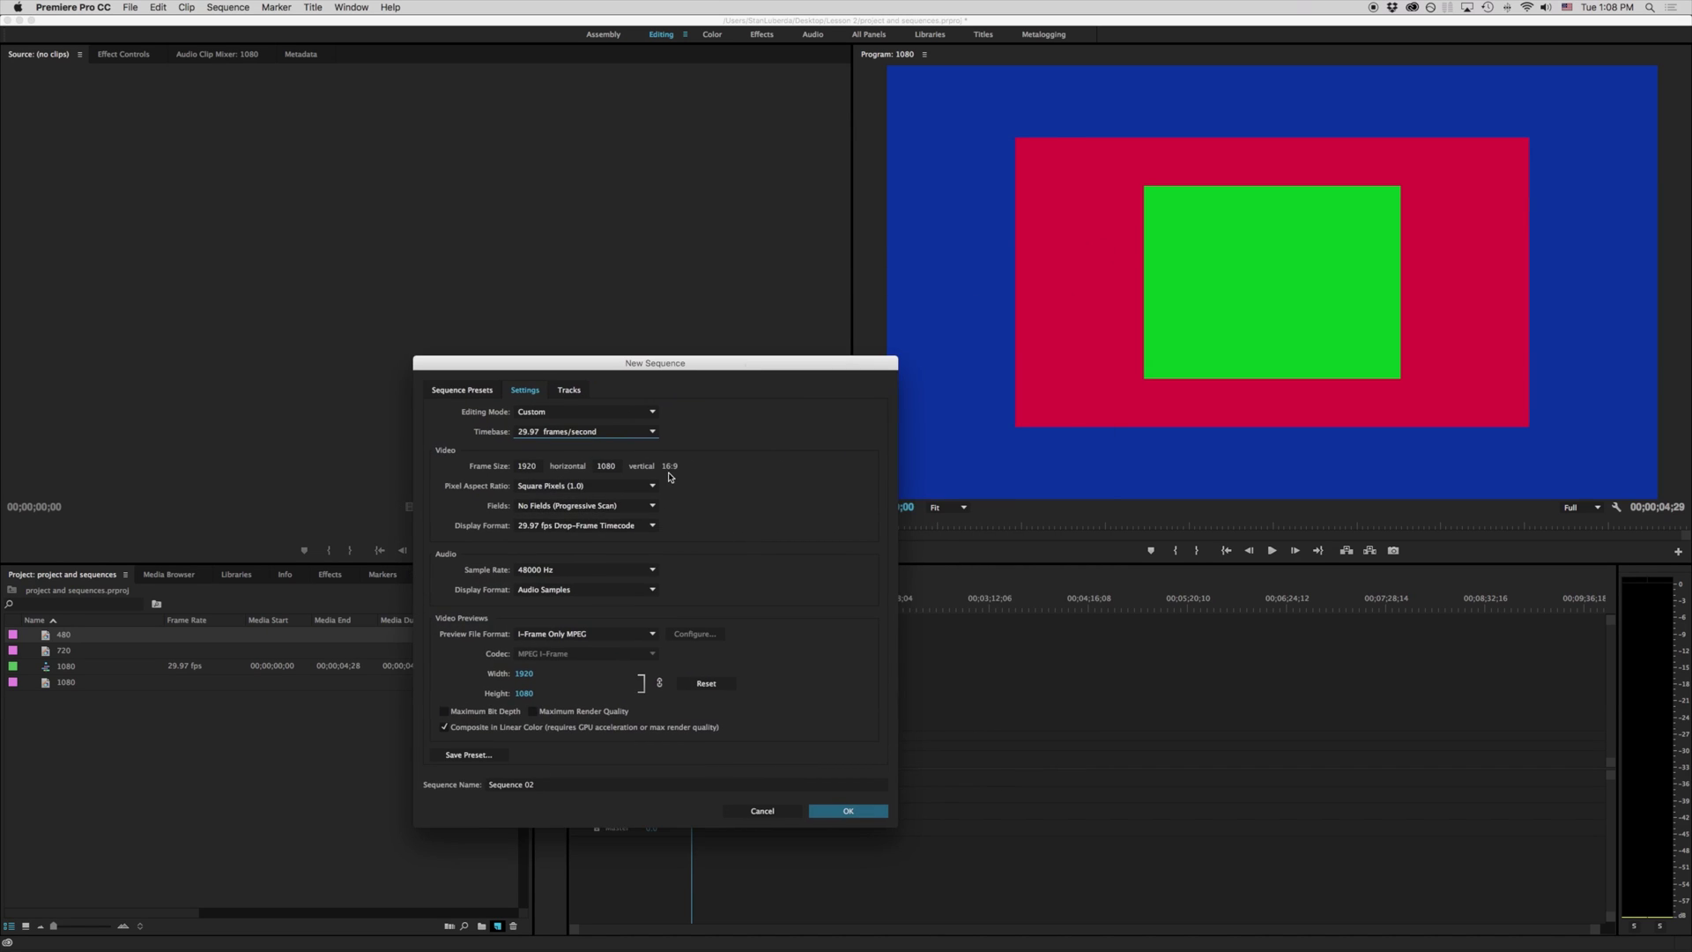
pyautogui.click(540, 468)
pyautogui.write('1080')
pyautogui.click(617, 466)
pyautogui.click(851, 809)
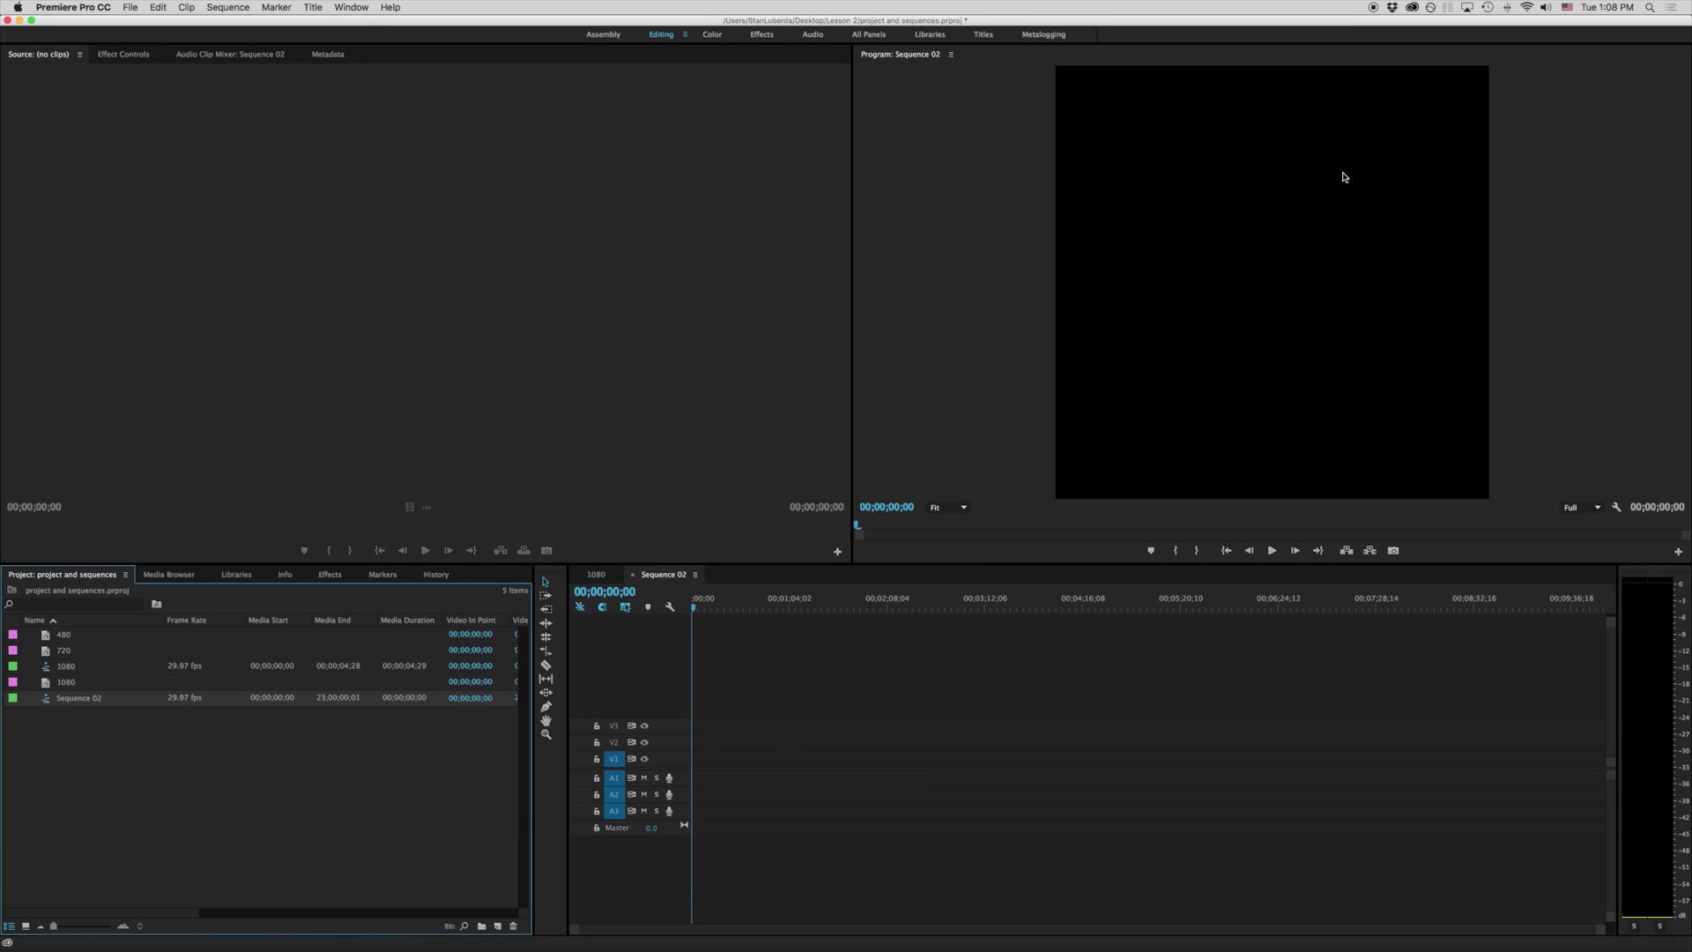
pyautogui.click(513, 926)
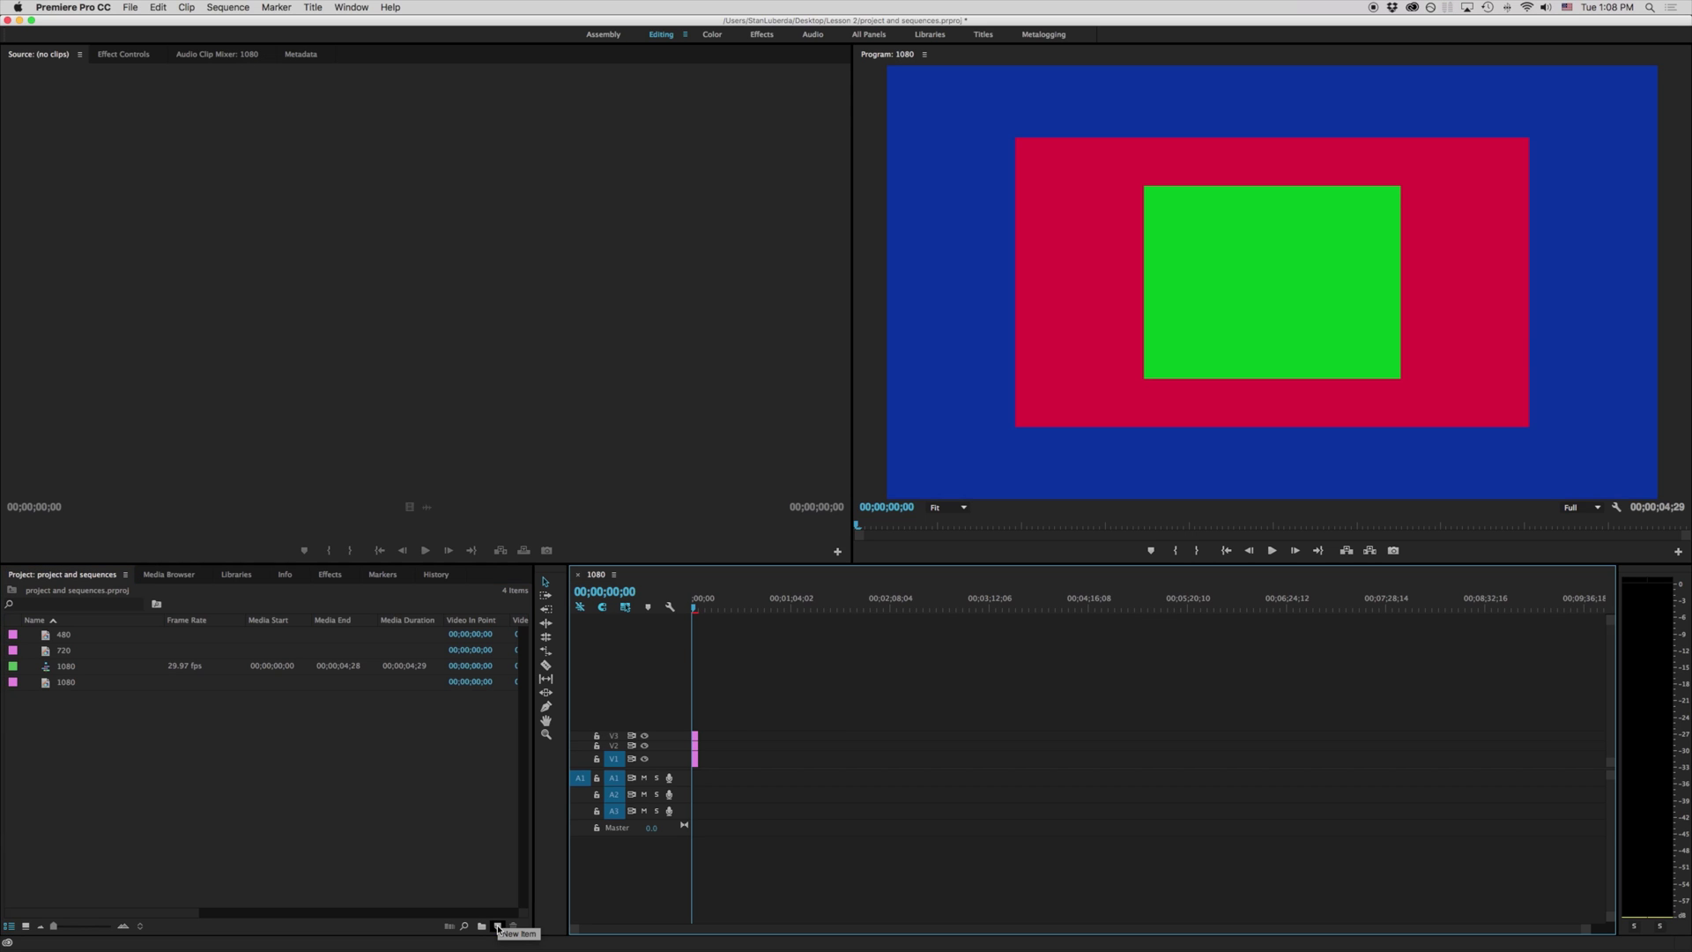
pyautogui.click(497, 925)
# Step: Start Sequence 04 and set its frame size to 1280 x 720
pyautogui.click(529, 810)
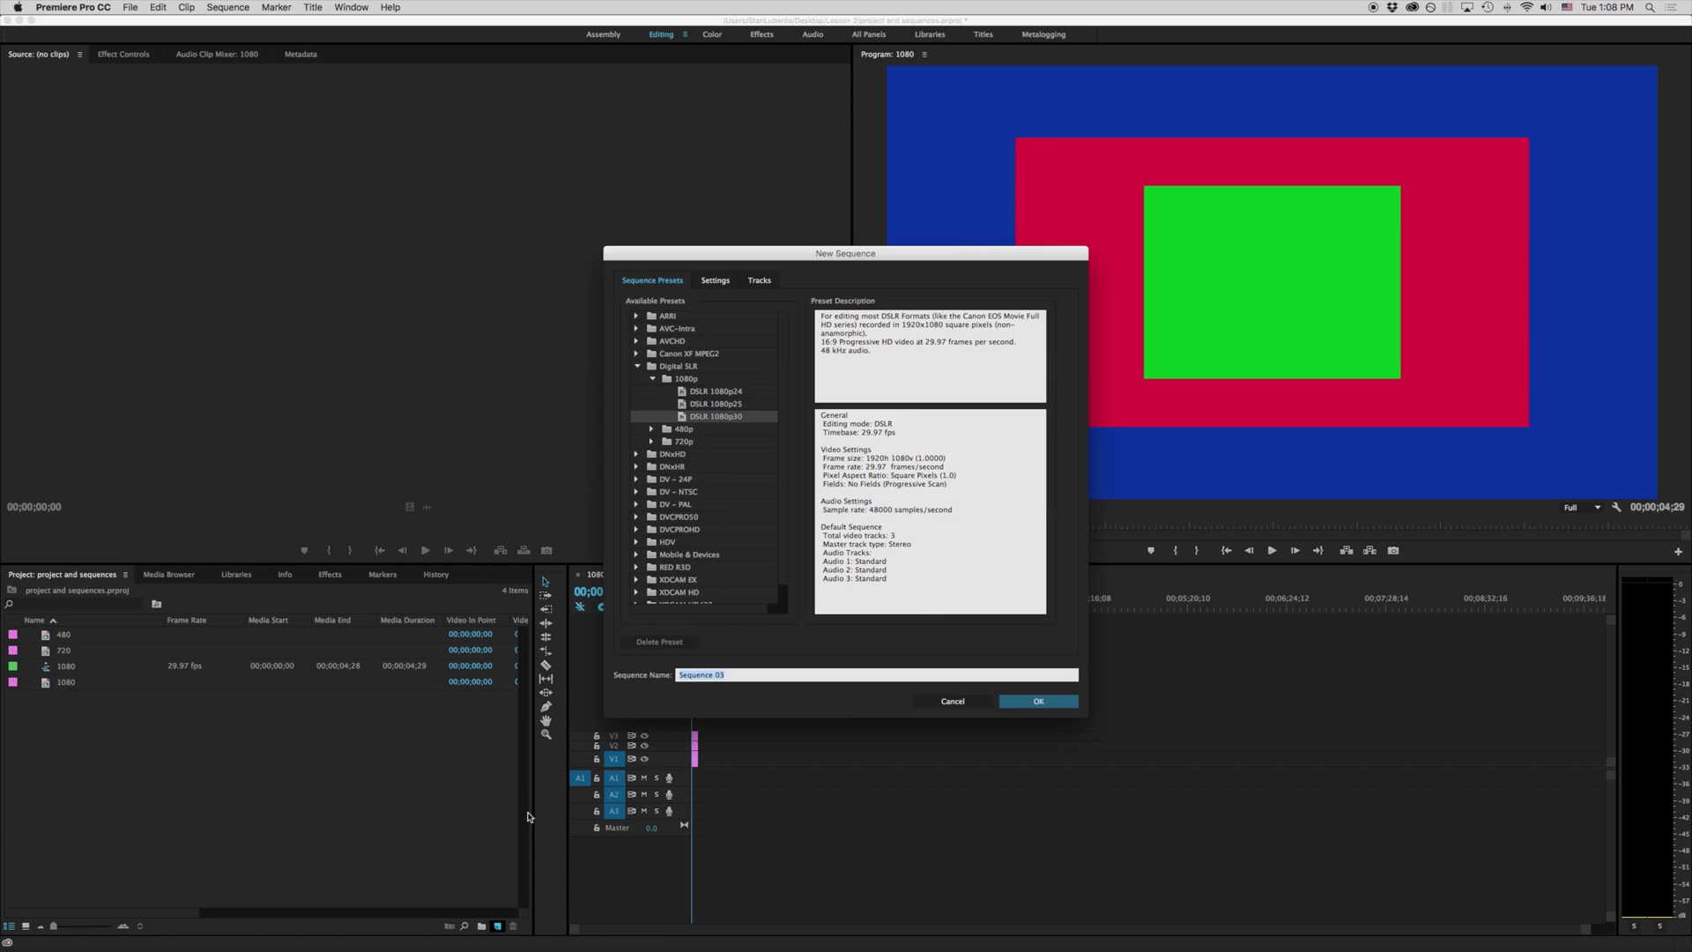
pyautogui.click(715, 280)
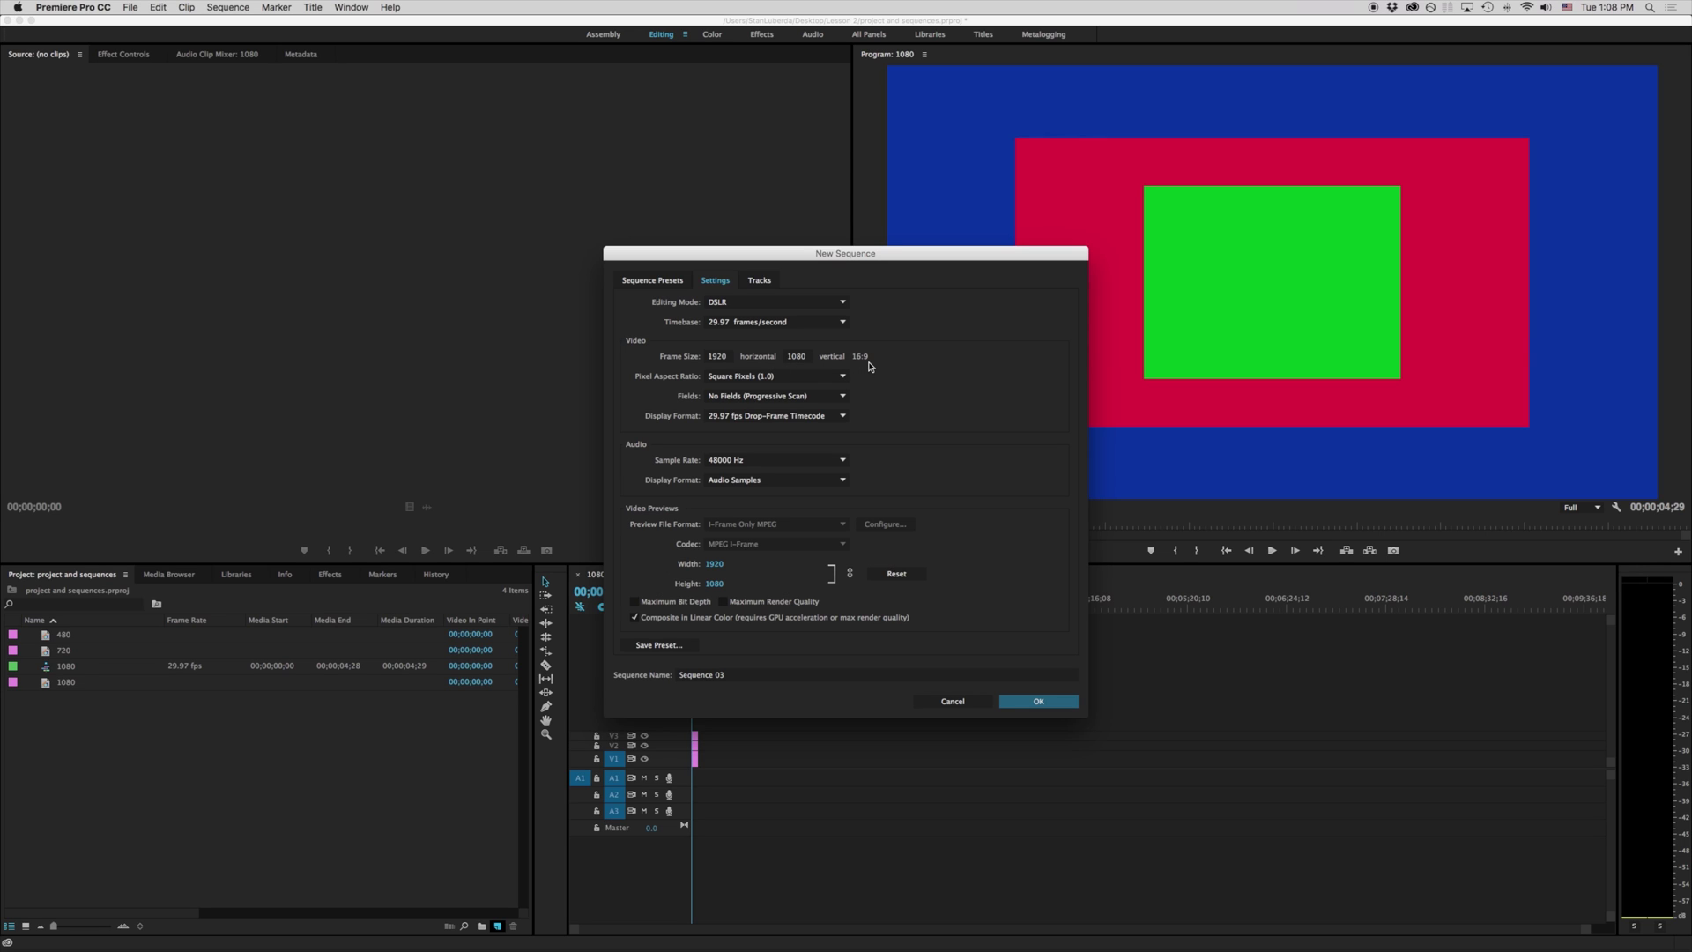
pyautogui.click(728, 360)
pyautogui.write('1')
pyautogui.press('Tab')
pyautogui.write('720')
pyautogui.press('Tab')
# Step: Change the frame size to 640 x 480
pyautogui.click(731, 356)
pyautogui.write('640')
pyautogui.press('Tab')
pyautogui.write('480')
pyautogui.press('Tab')
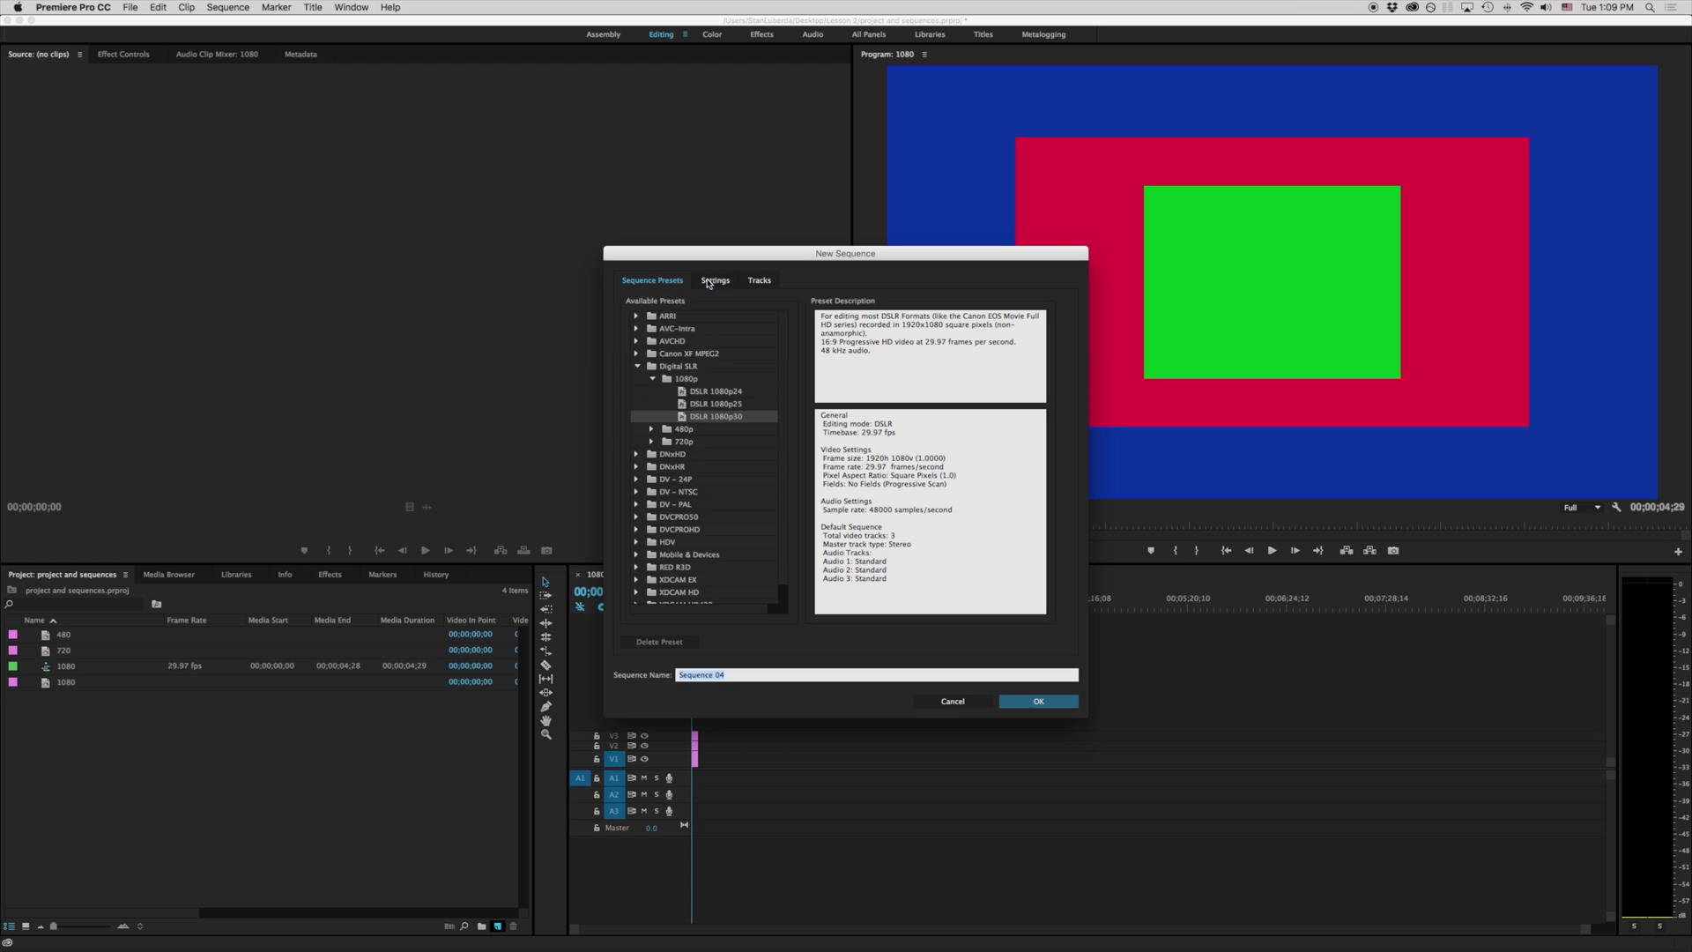
# Step: Restore the preset's 1920 x 1080 size, then try 720 x 480
pyautogui.click(716, 281)
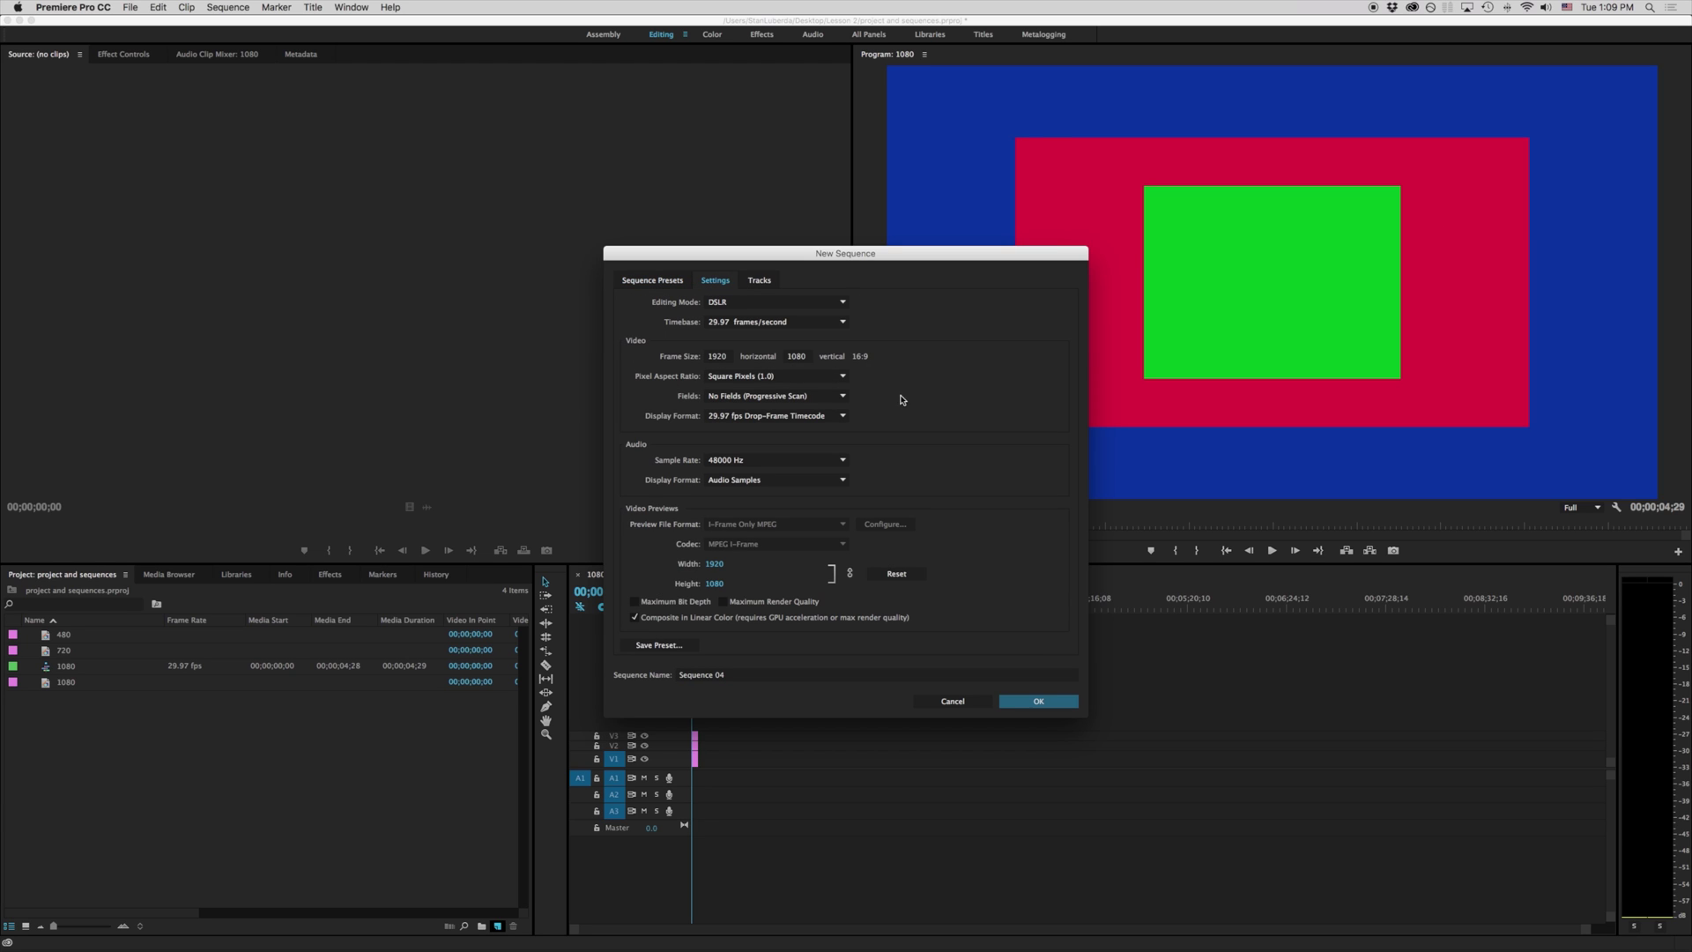
pyautogui.click(730, 359)
pyautogui.write('7')
pyautogui.press('Tab')
pyautogui.write('480')
pyautogui.press('Tab')
# Step: Set the frame size back to 1280 x 720 at 16:9
pyautogui.click(723, 358)
pyautogui.write('0')
pyautogui.press('Tab')
pyautogui.write('720')
pyautogui.press('Tab')
pyautogui.click(801, 378)
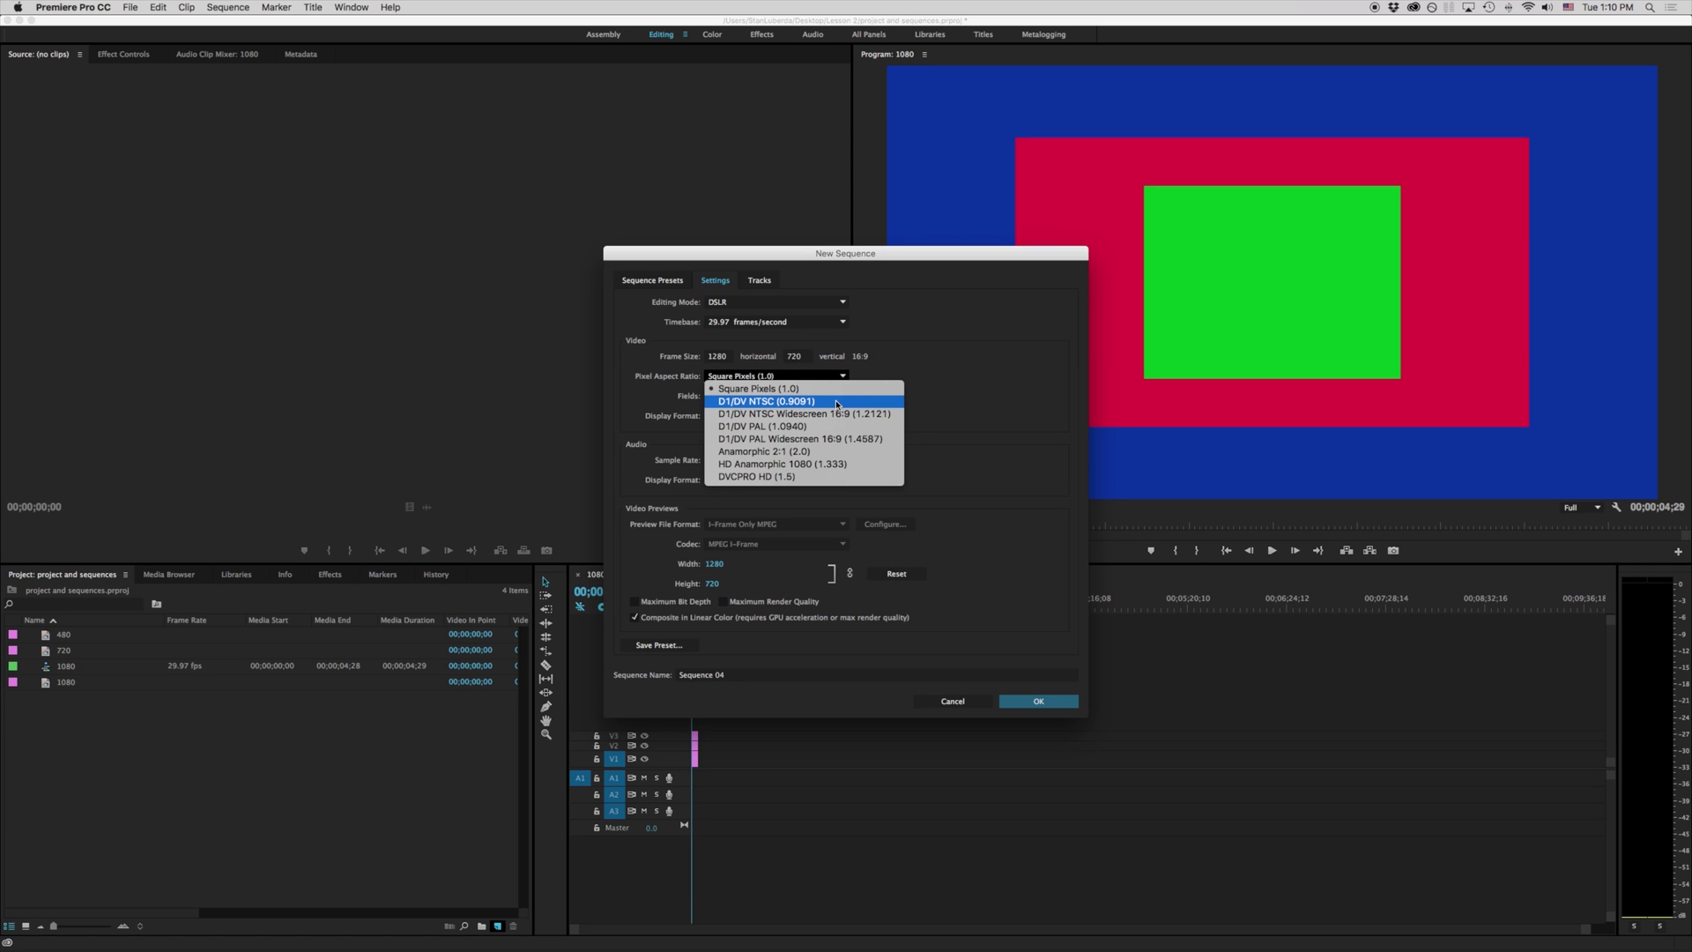
# Step: Set the frame size to 1440 x 1080 and try HD Anamorphic 1080 (1.333) pixel aspect
pyautogui.click(784, 390)
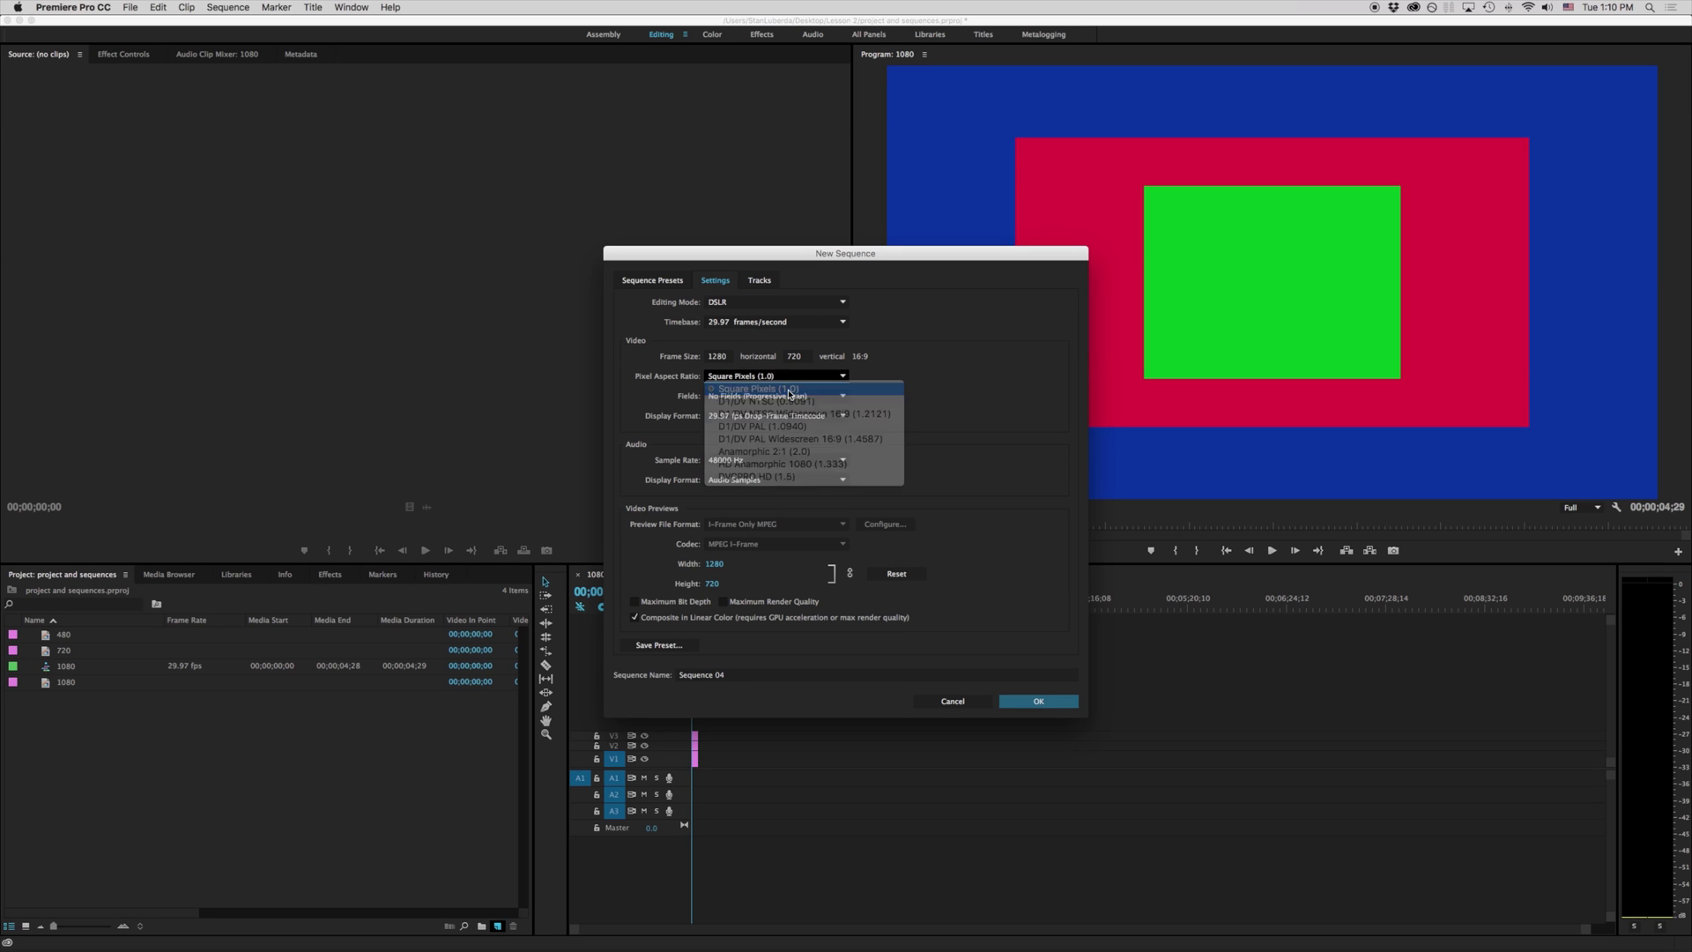
pyautogui.click(719, 357)
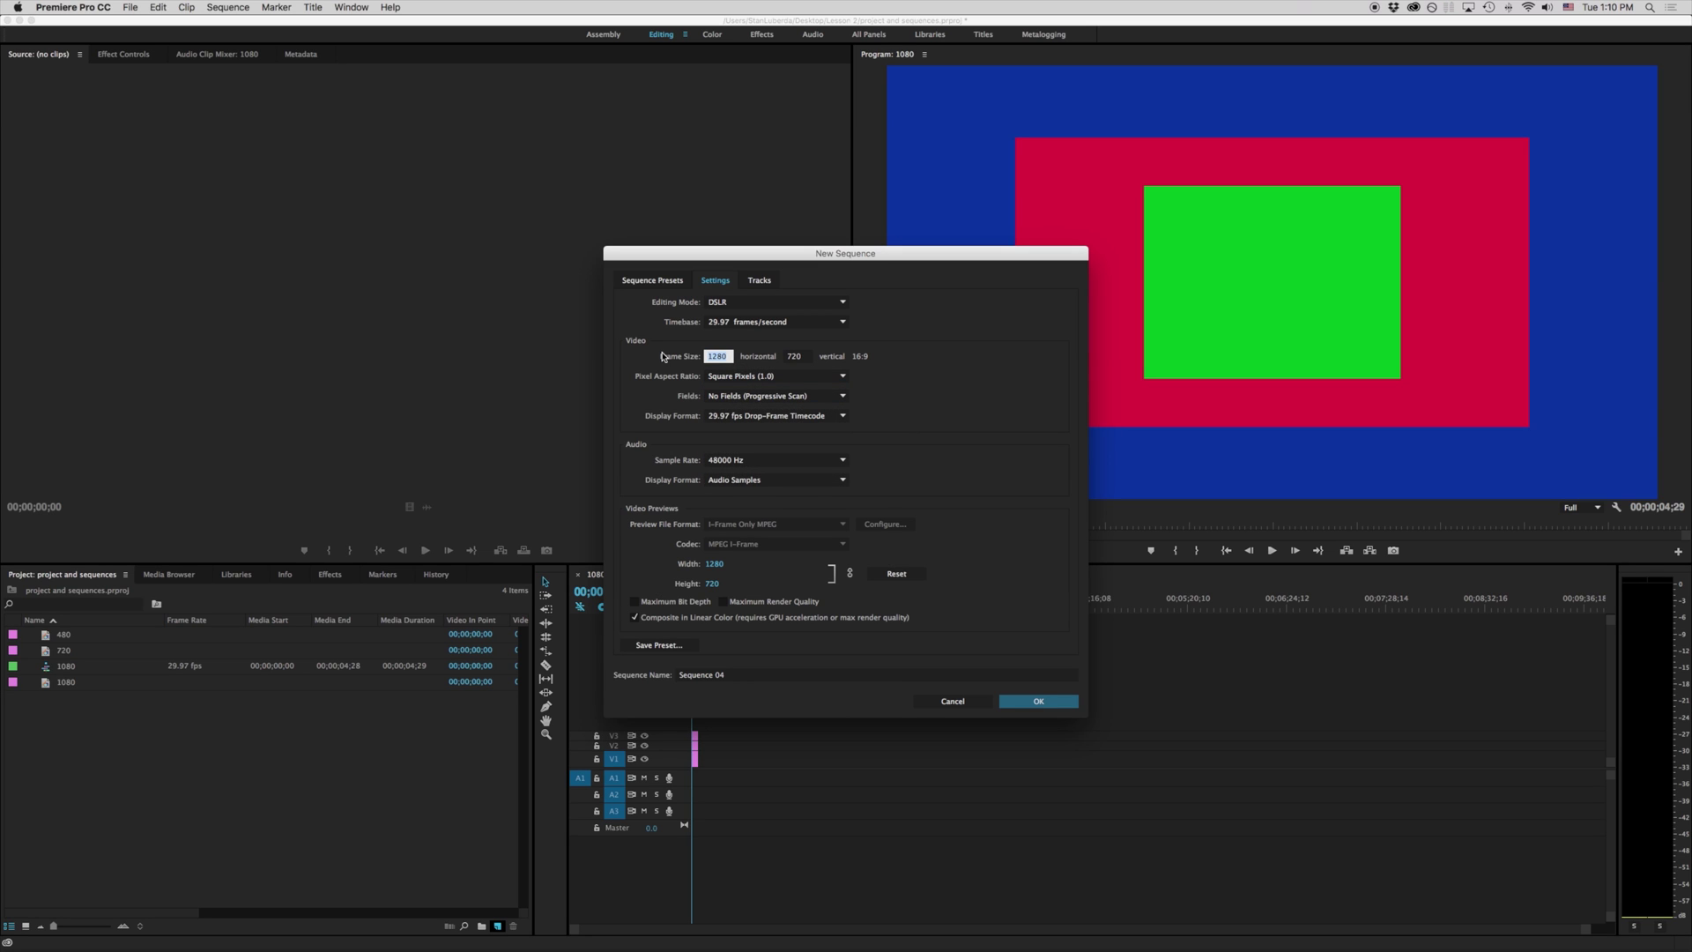
pyautogui.write('1')
pyautogui.press('Tab')
pyautogui.write('1080')
pyautogui.click(835, 376)
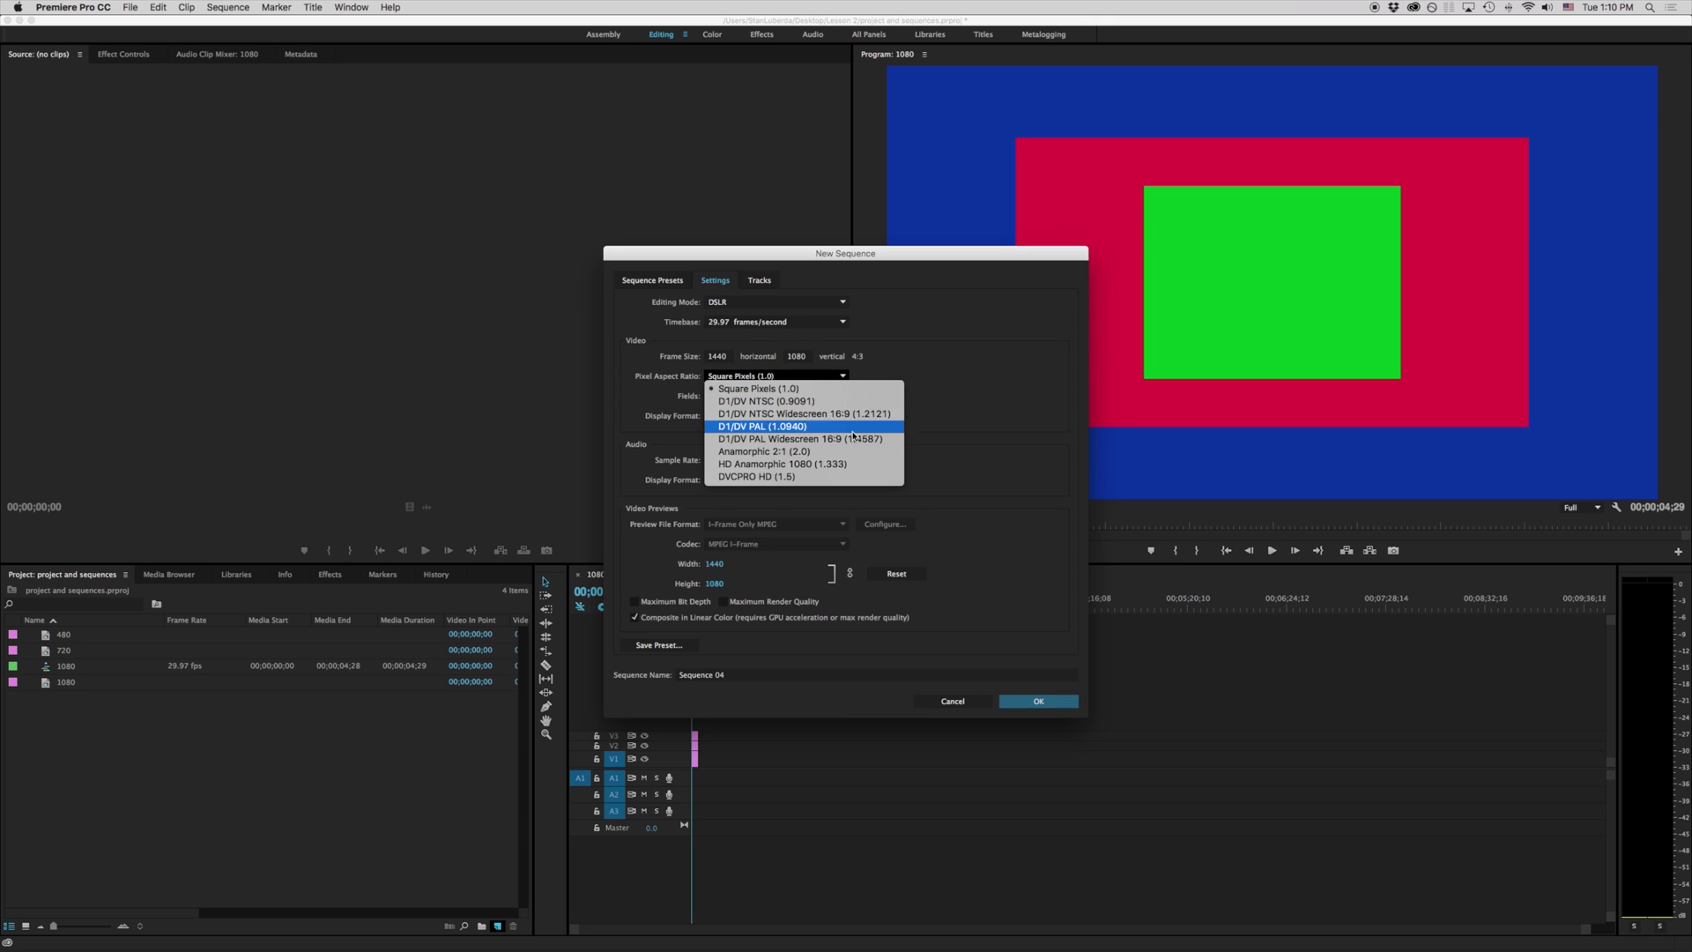
pyautogui.click(793, 464)
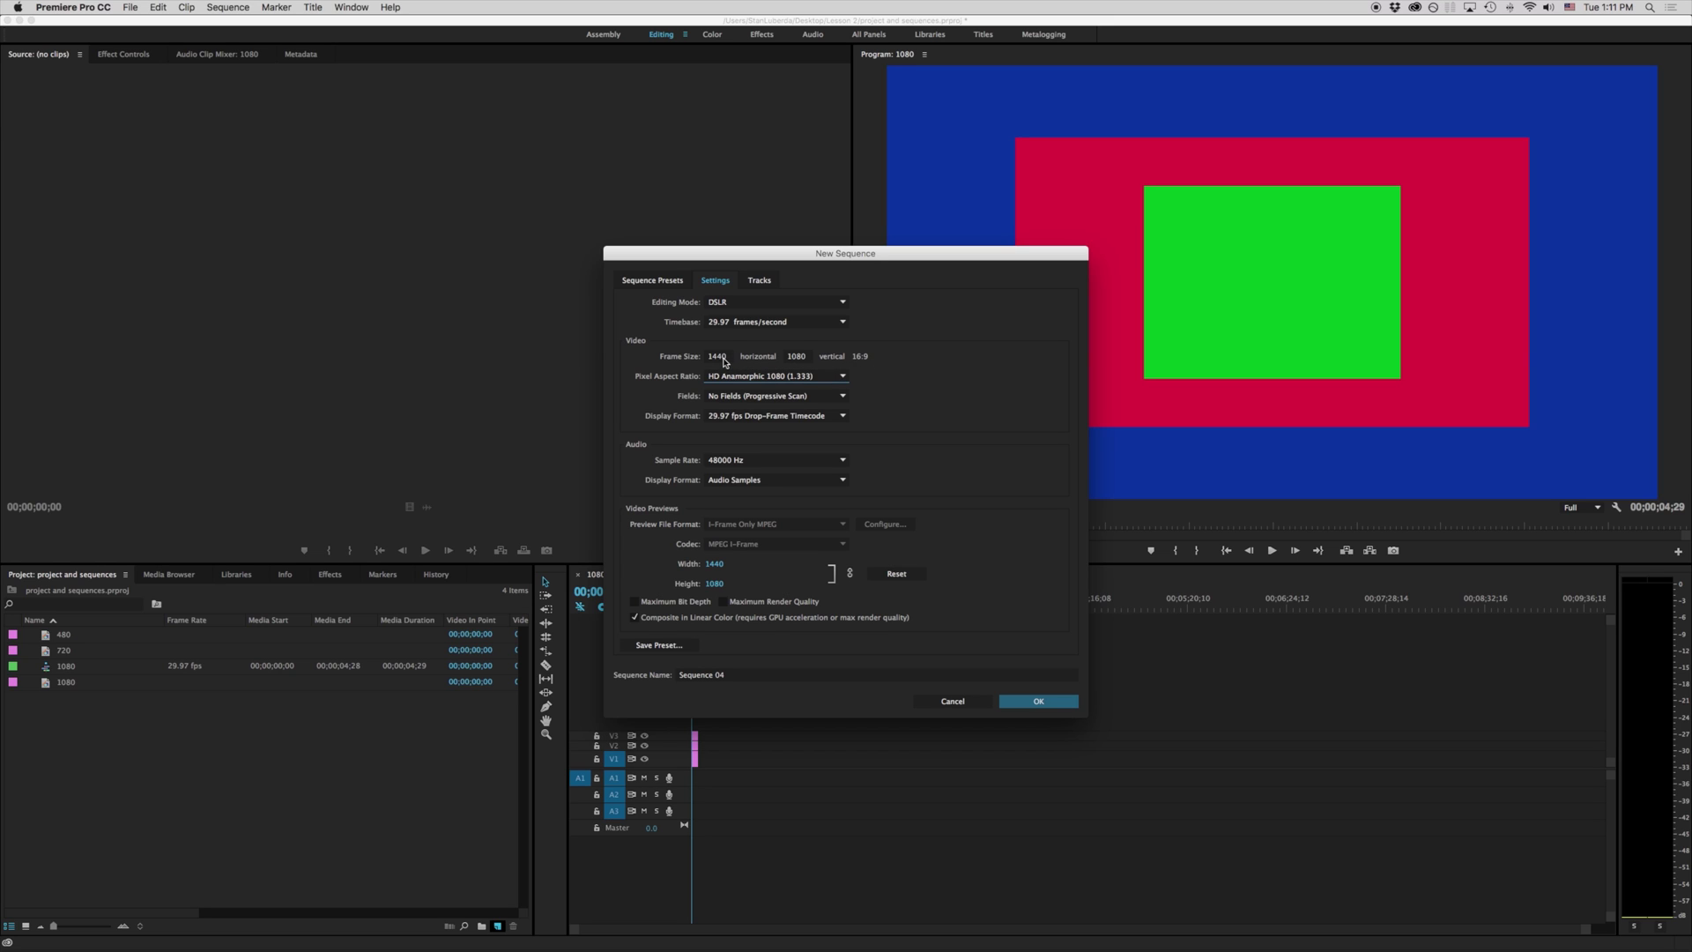
# Step: Return to Square Pixels (1.0) and widen the frame to 1920 x 1080
pyautogui.click(801, 381)
pyautogui.click(799, 389)
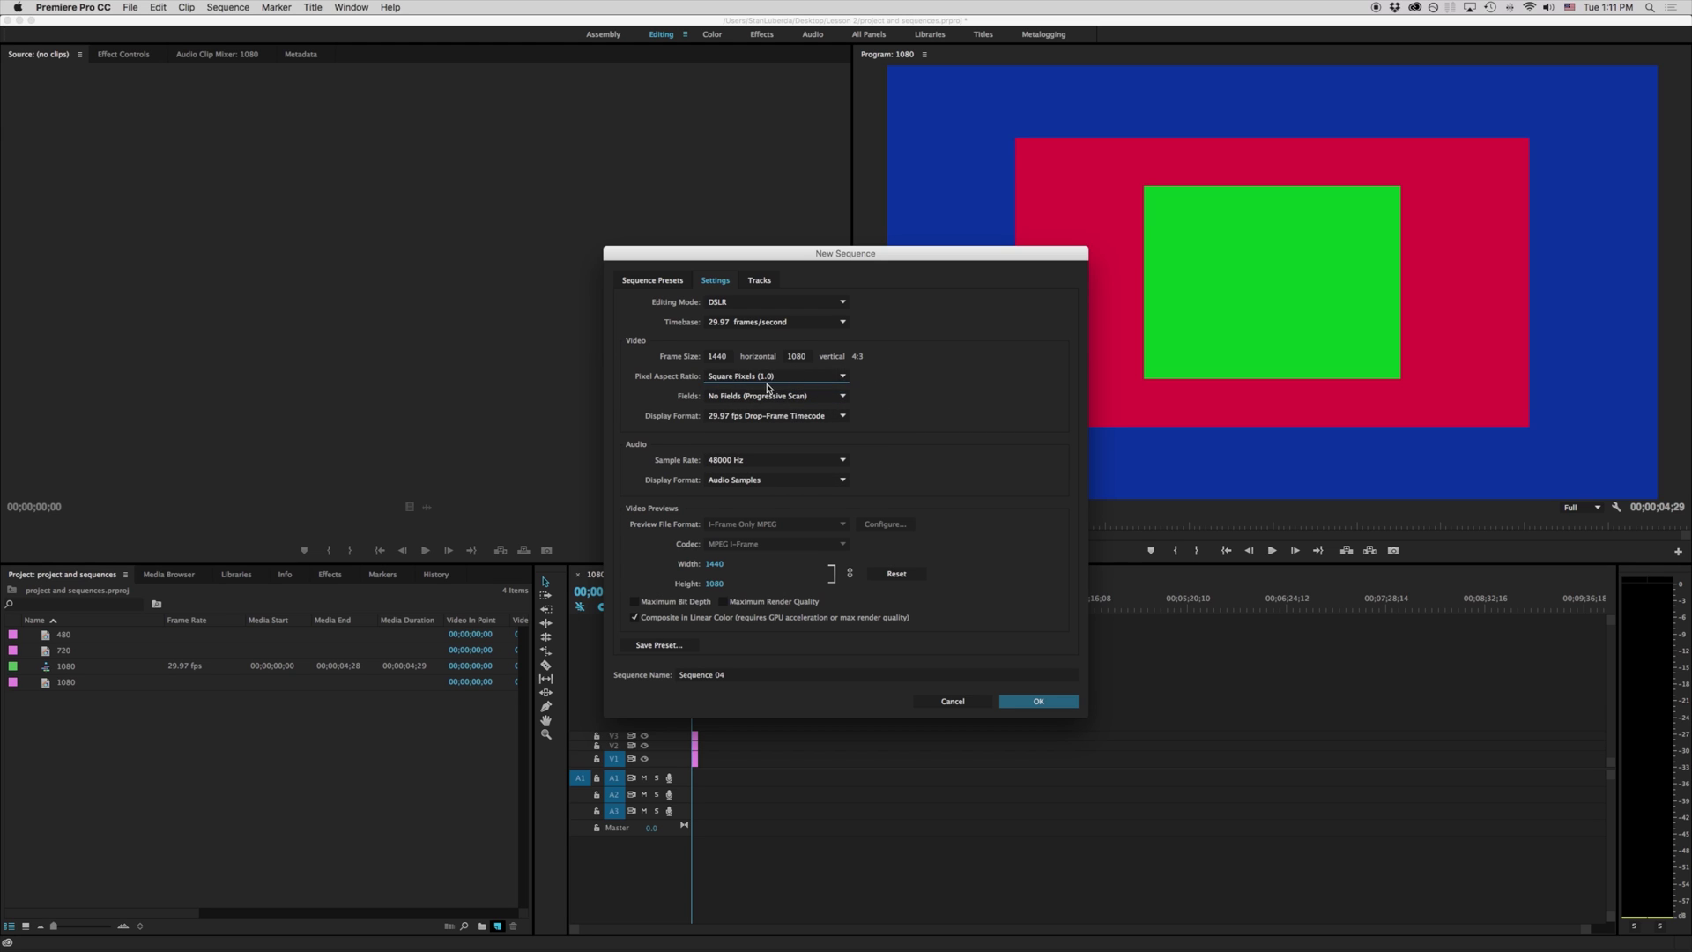
pyautogui.click(717, 356)
pyautogui.write('192')
pyautogui.press('Tab')
pyautogui.click(789, 377)
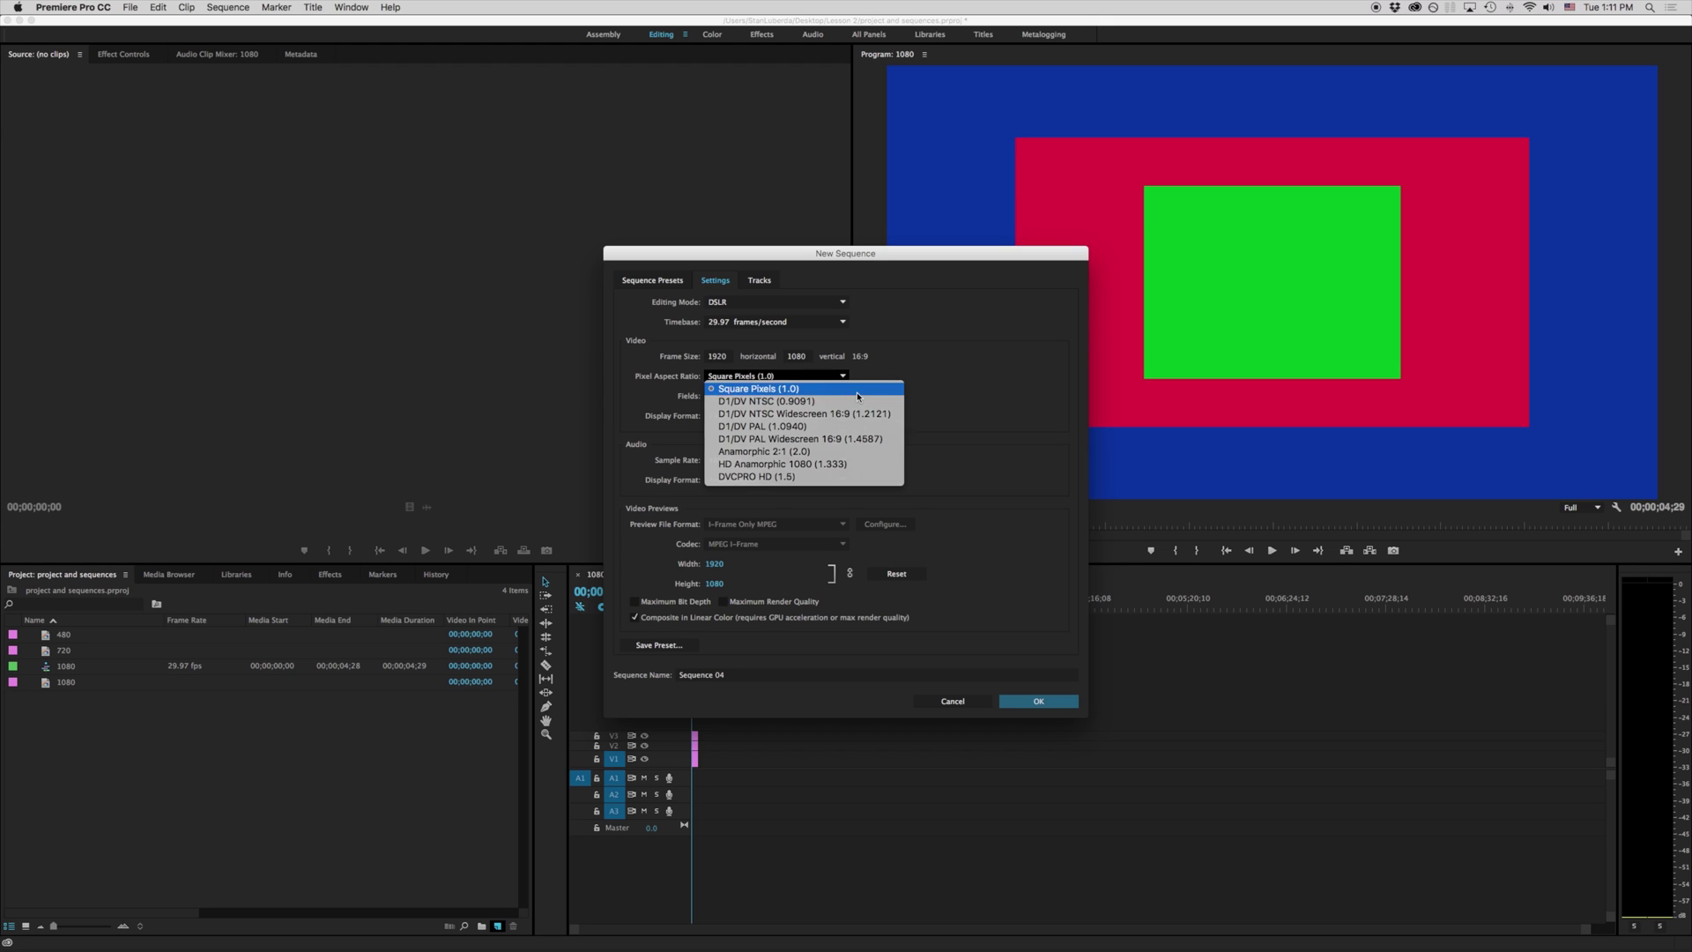
pyautogui.click(767, 388)
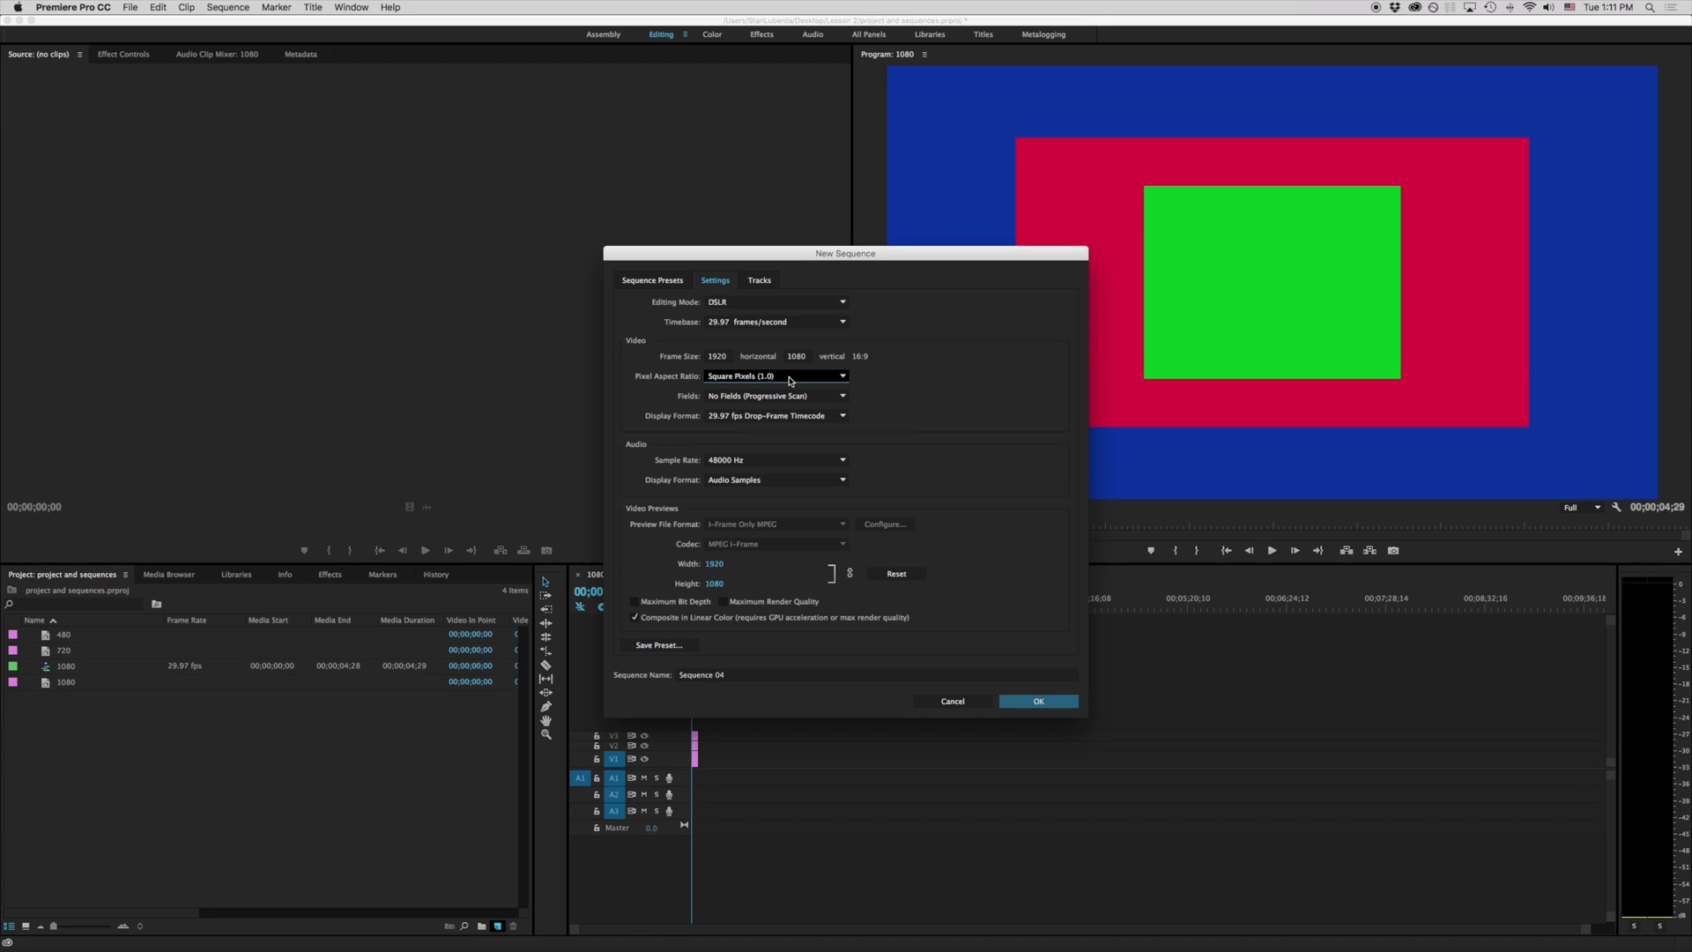
pyautogui.click(791, 377)
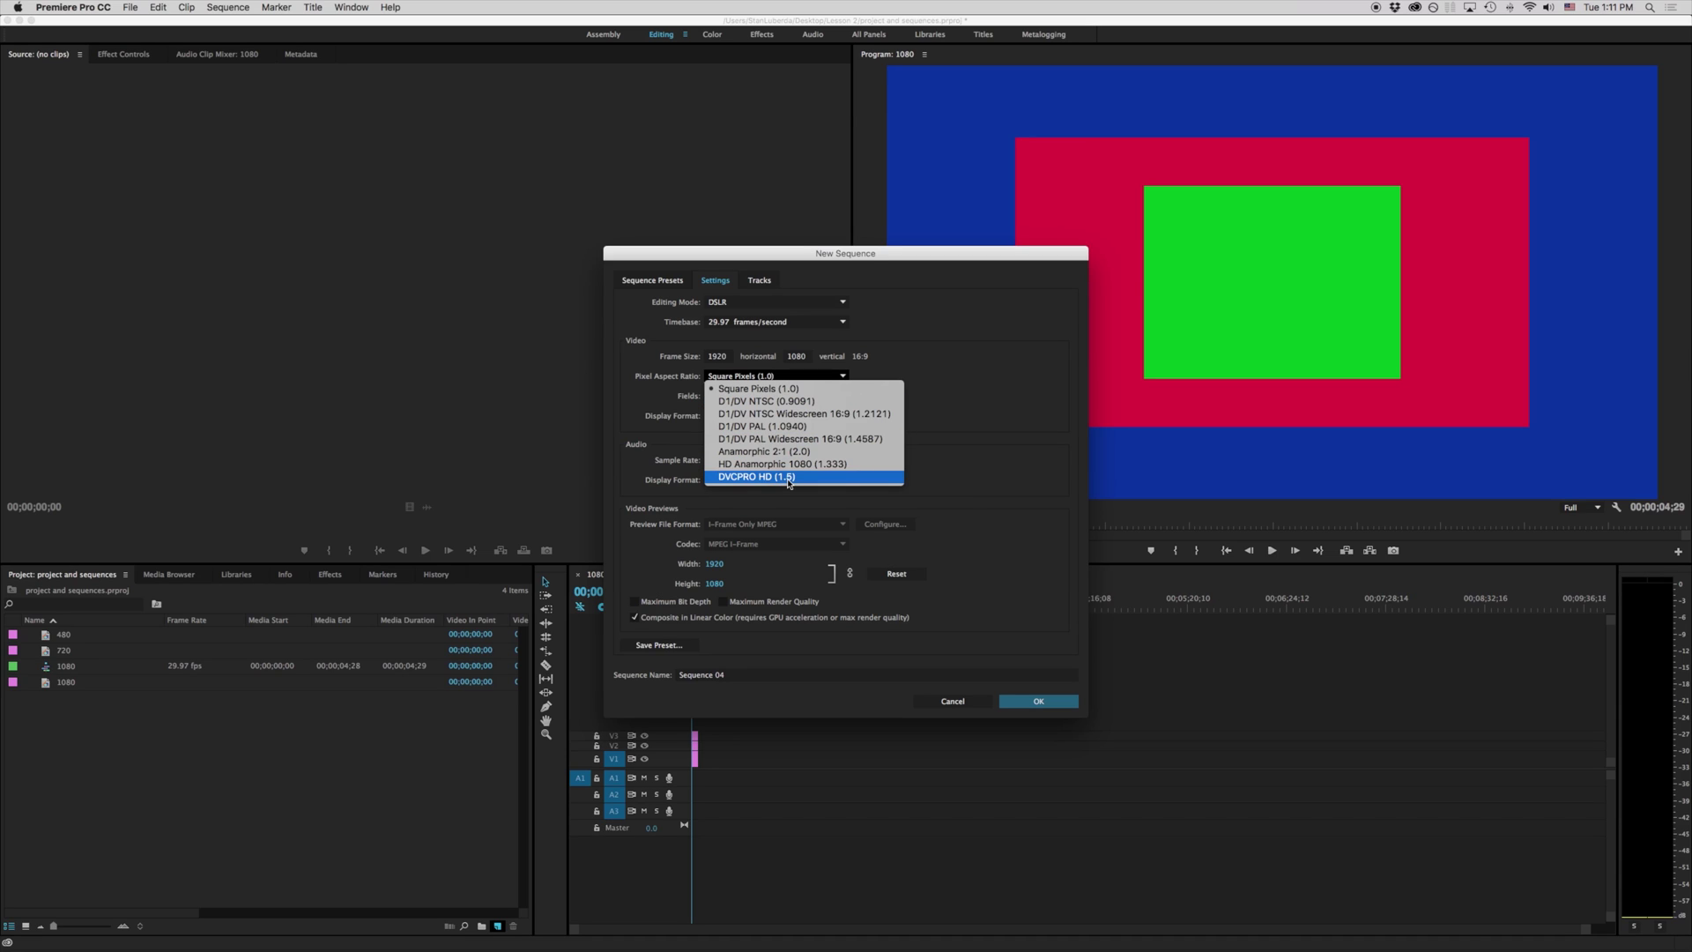
pyautogui.click(977, 372)
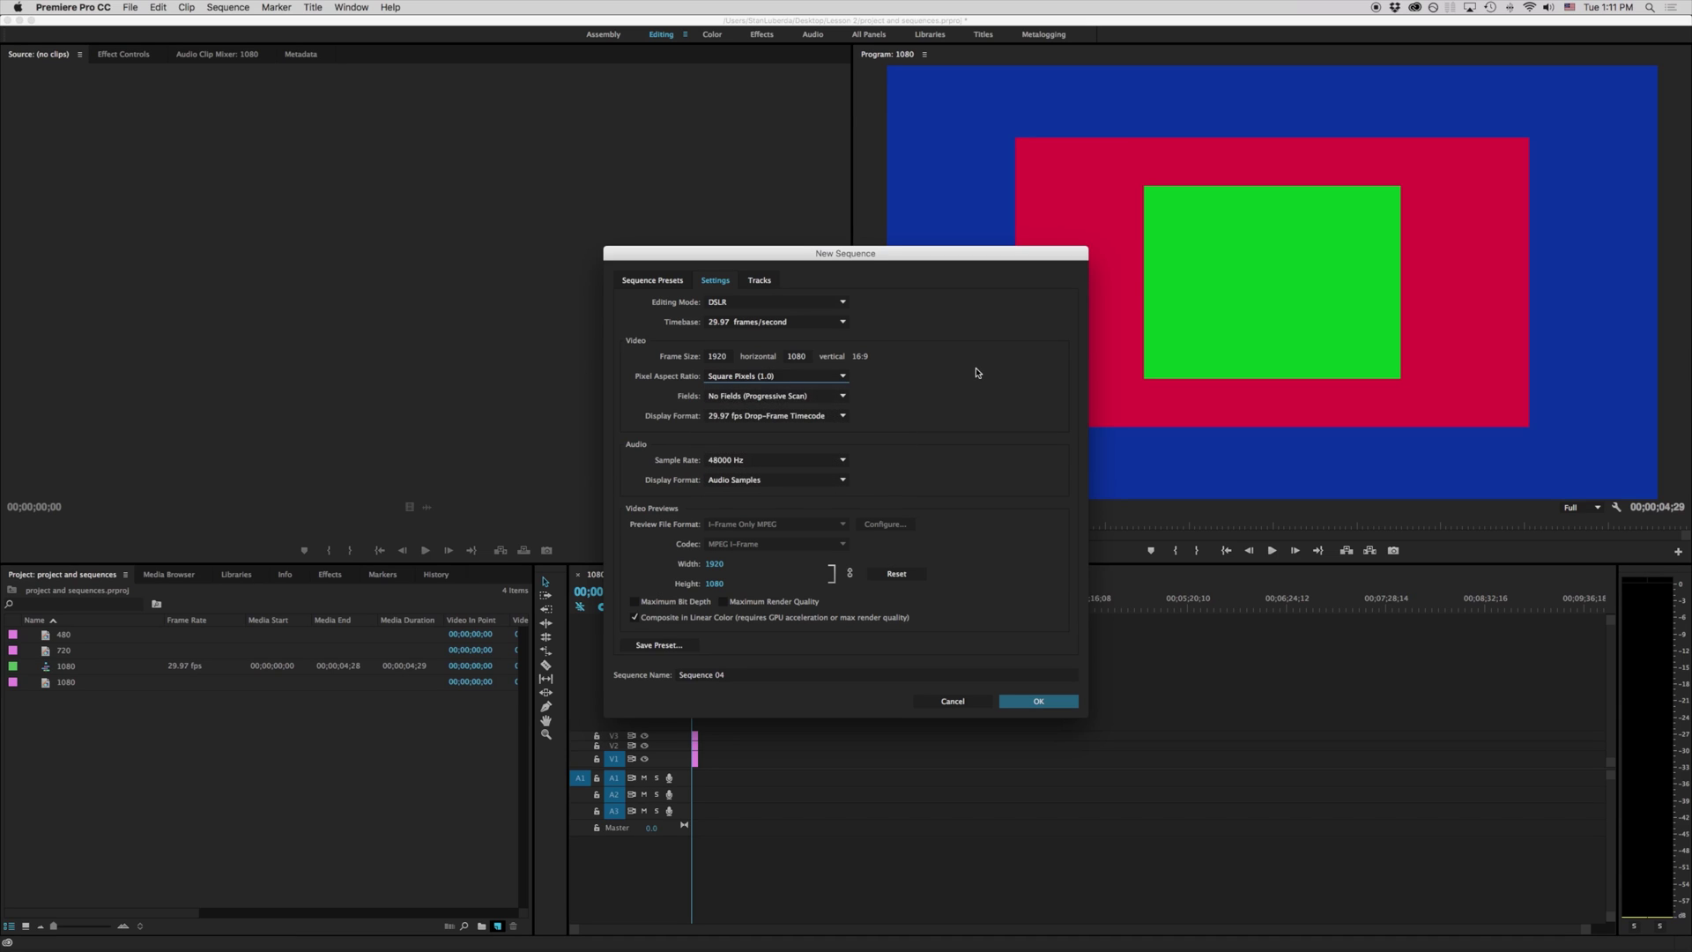
# Step: Keep No Fields (Progressive Scan), set the sample rate to 44100 Hz, and keep Audio Samples display
pyautogui.click(745, 398)
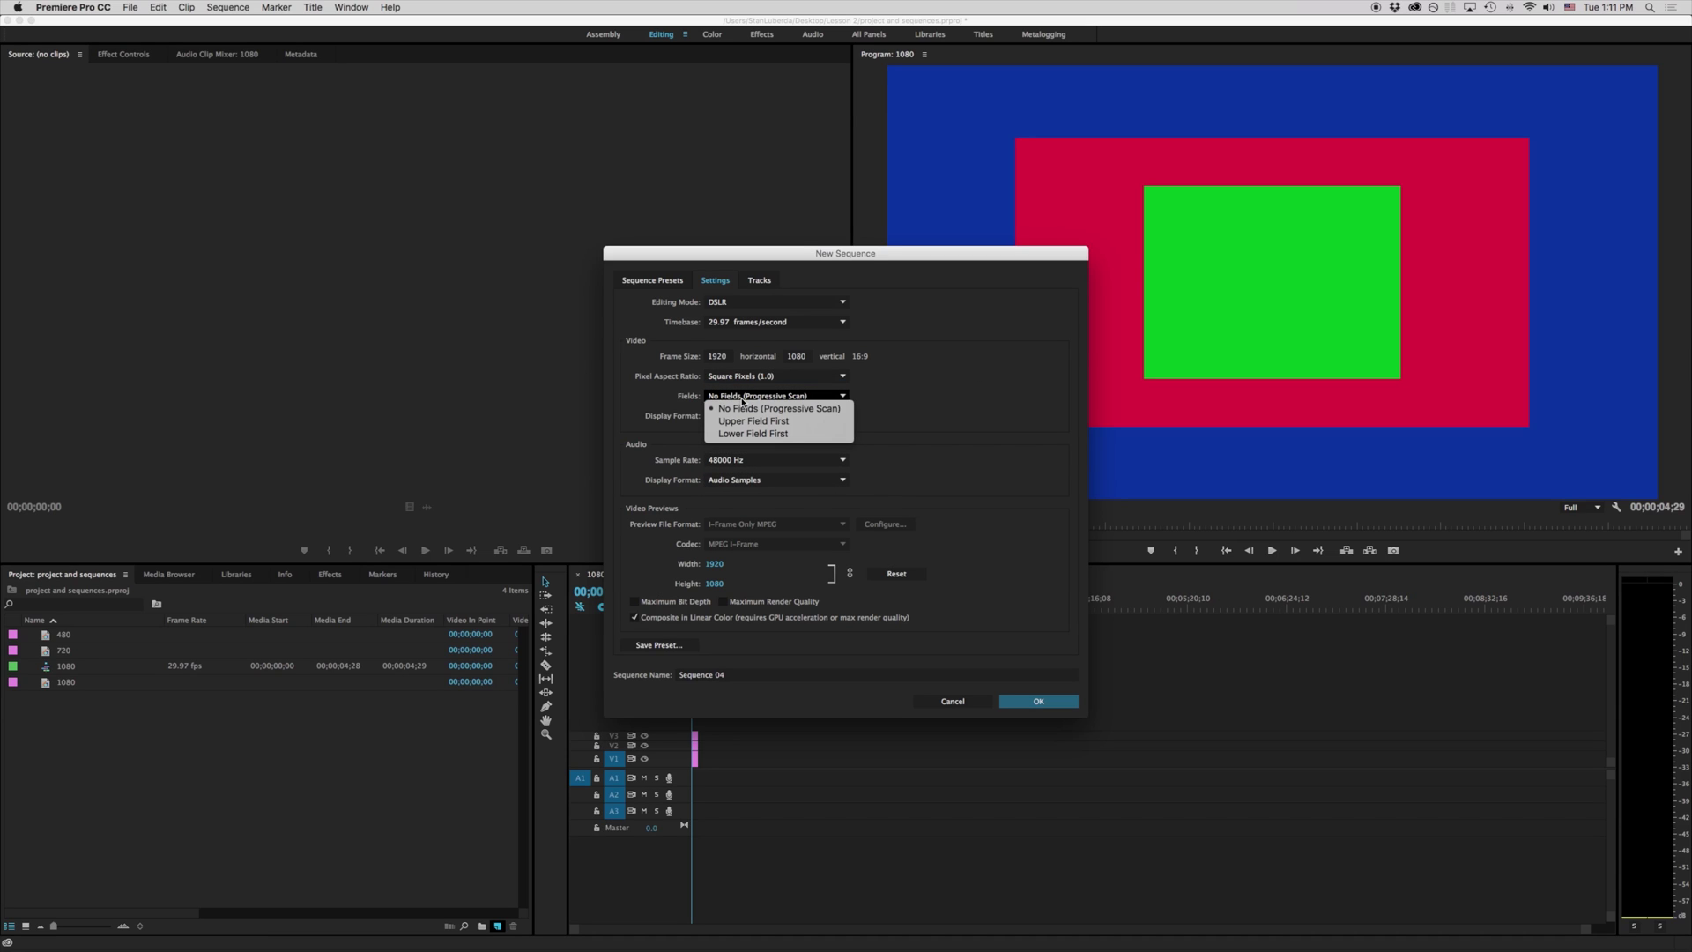
pyautogui.click(806, 410)
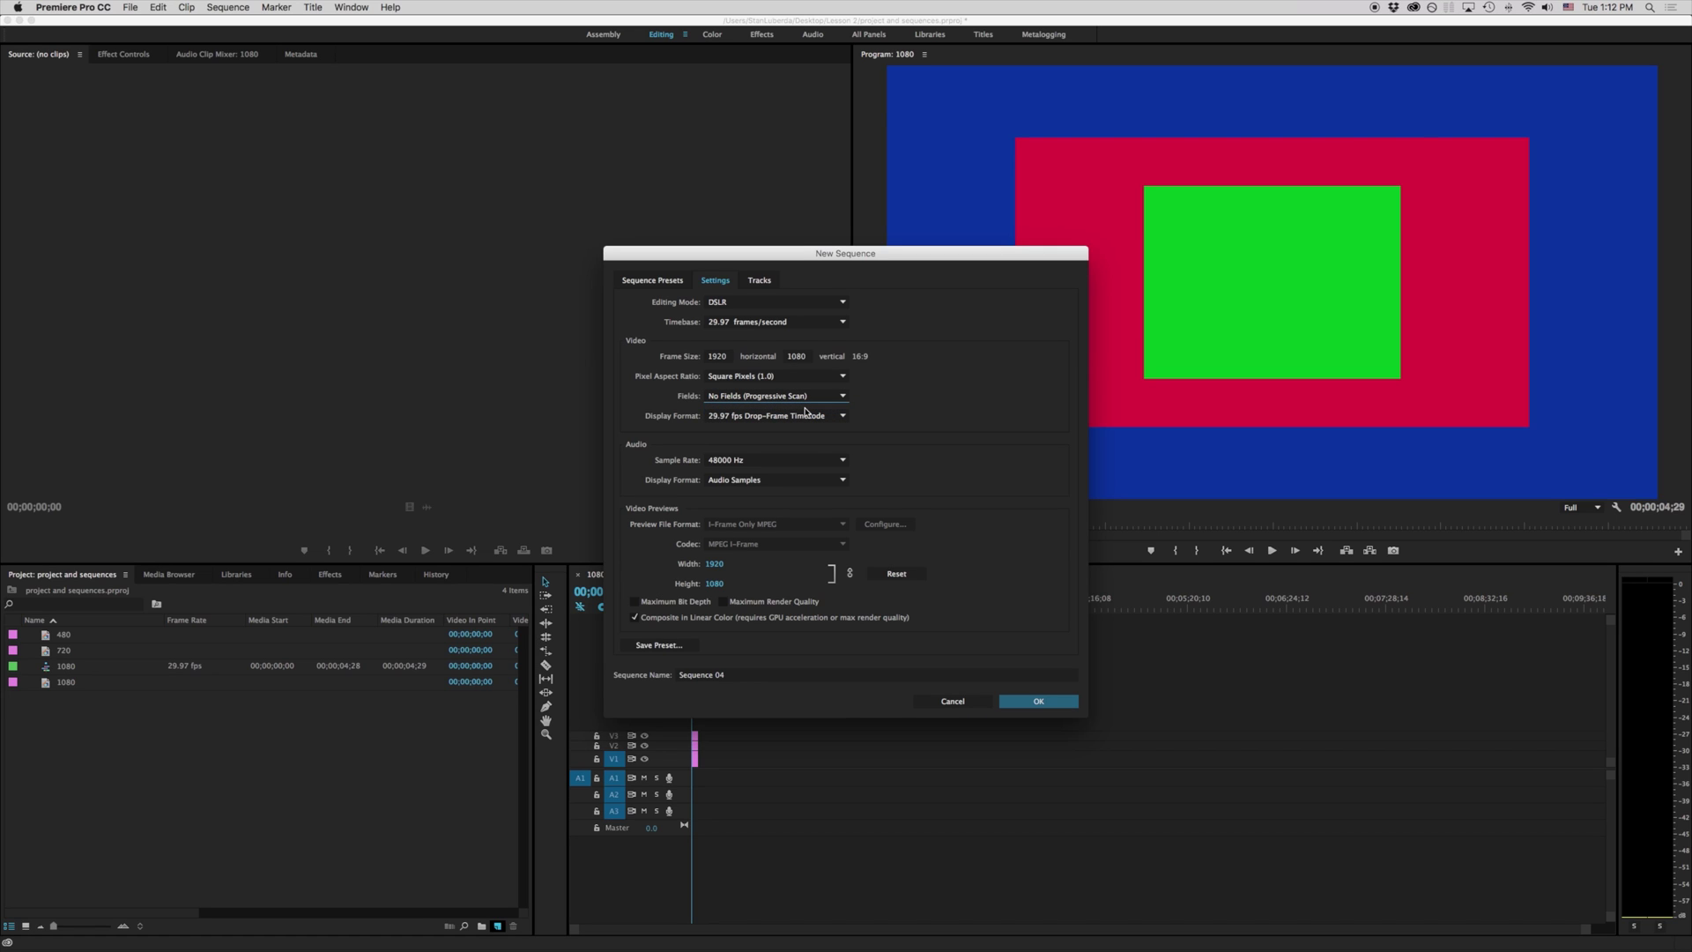
pyautogui.click(758, 460)
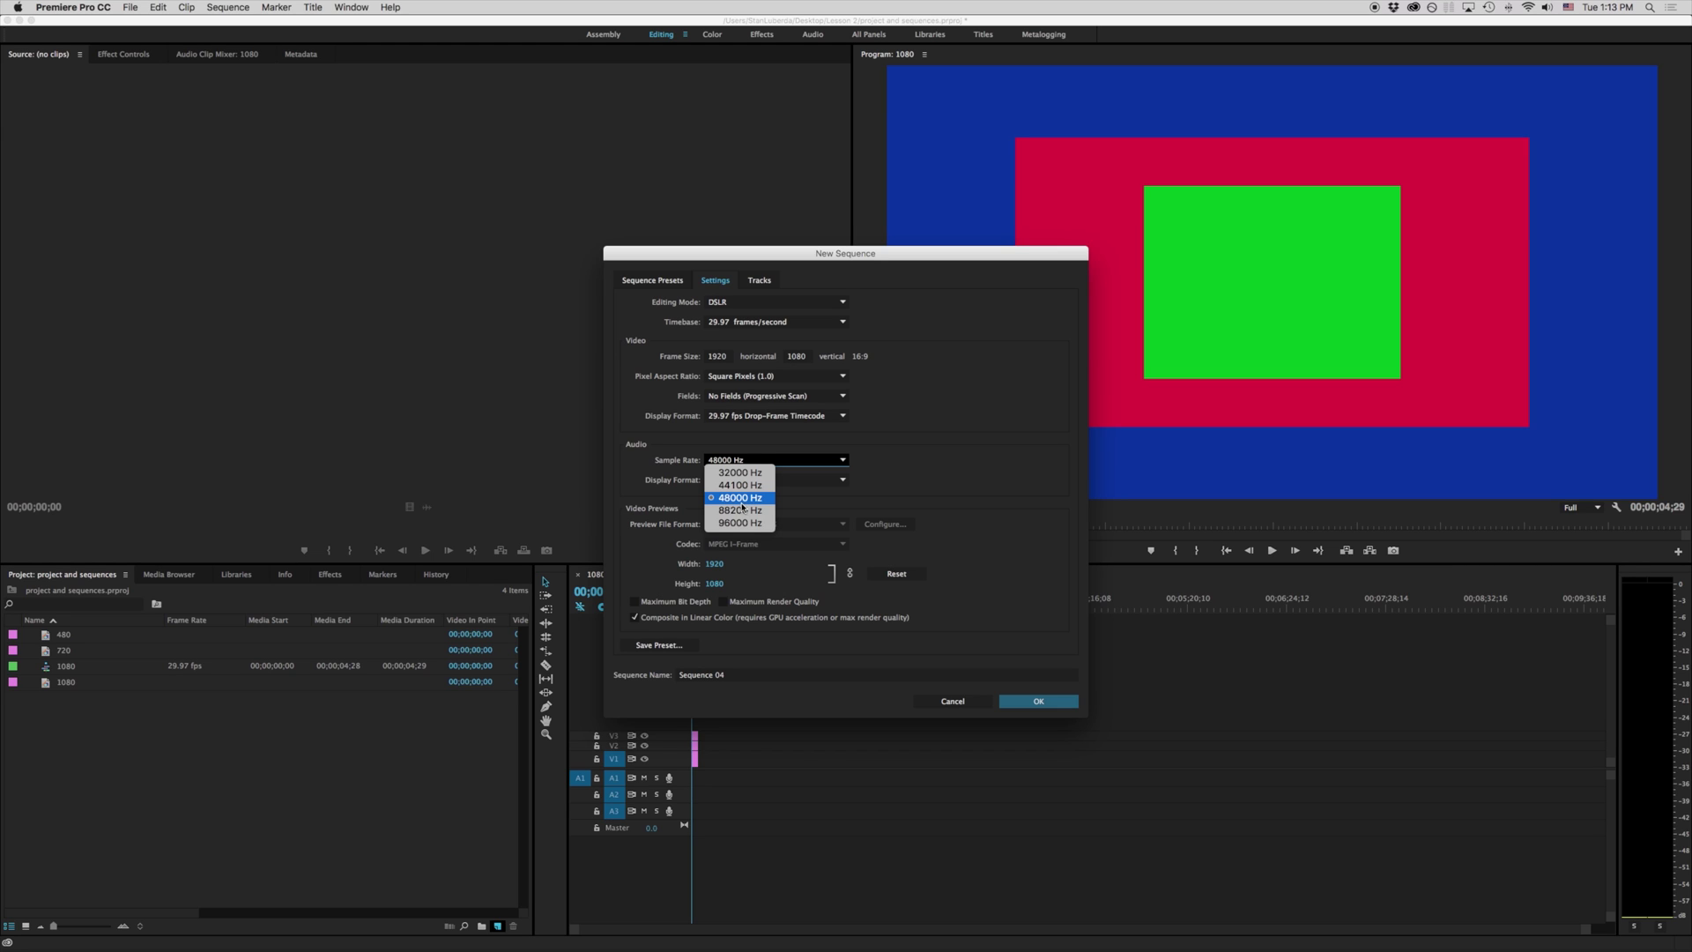
pyautogui.click(739, 490)
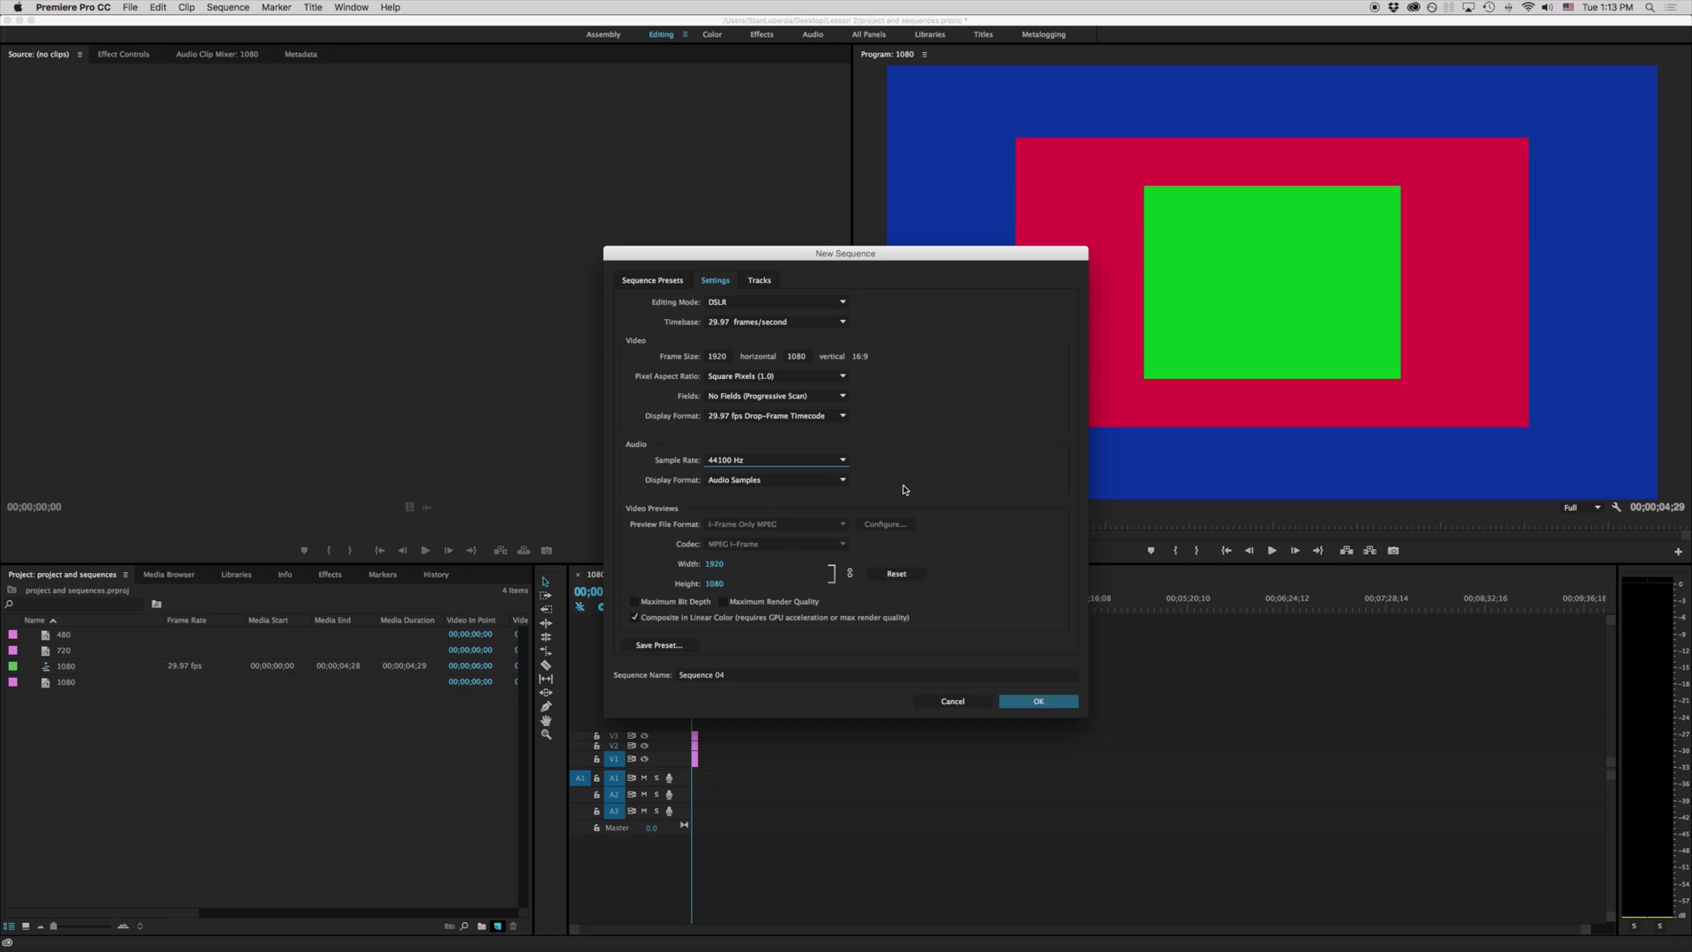
pyautogui.click(767, 460)
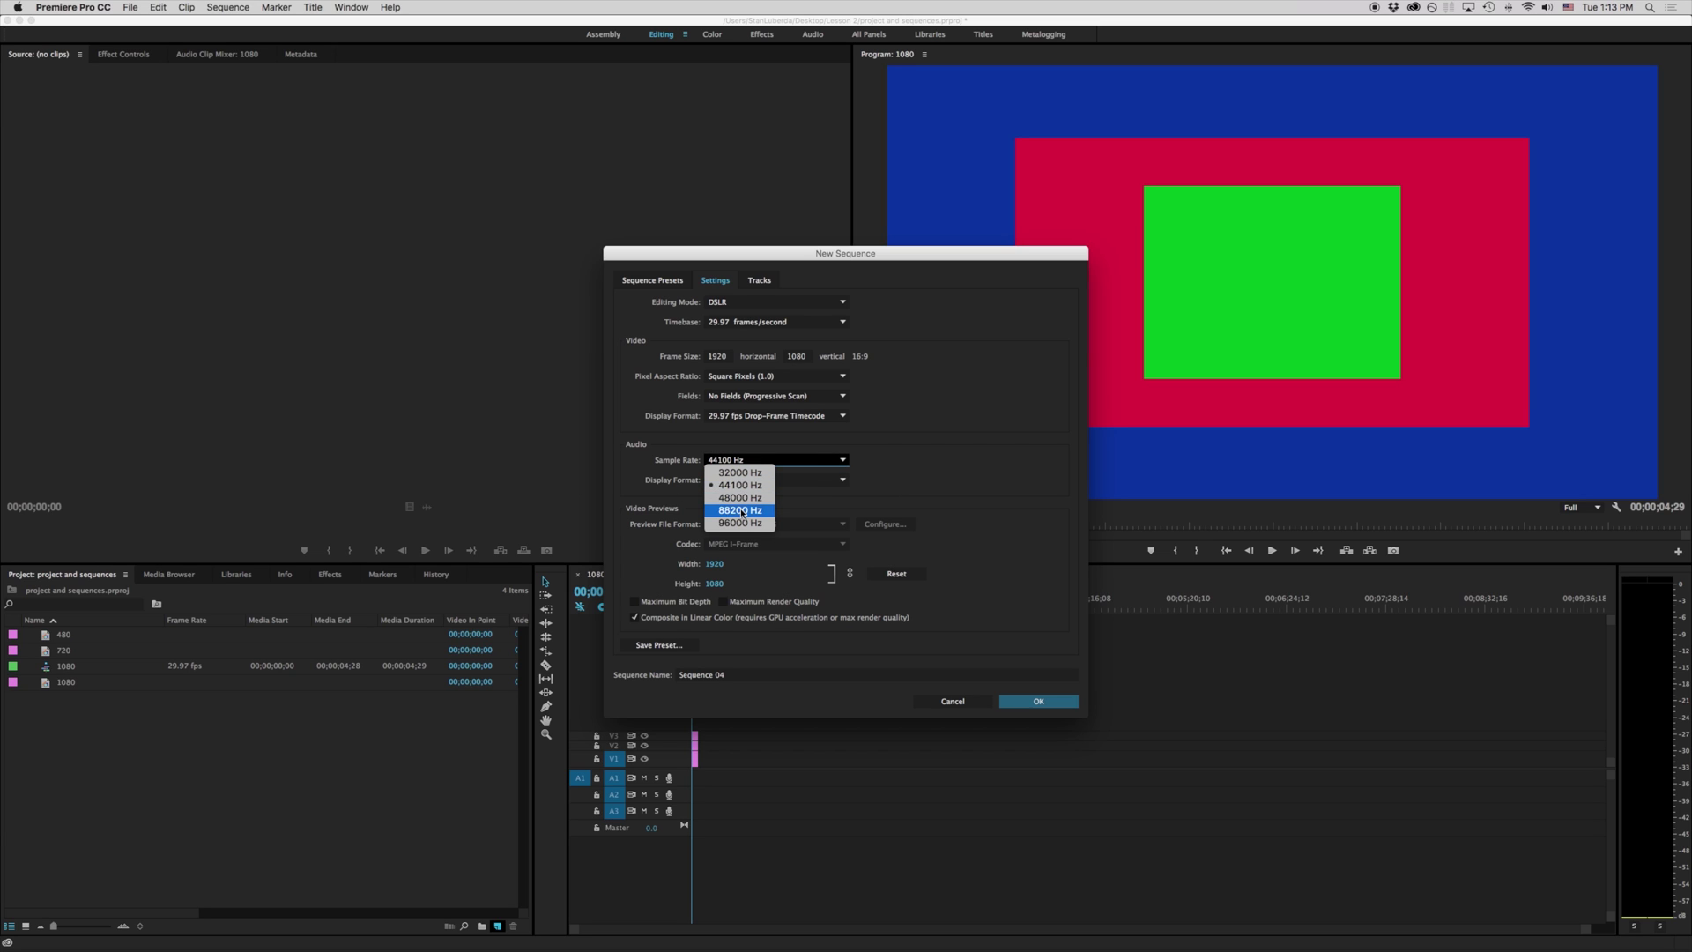
pyautogui.click(915, 460)
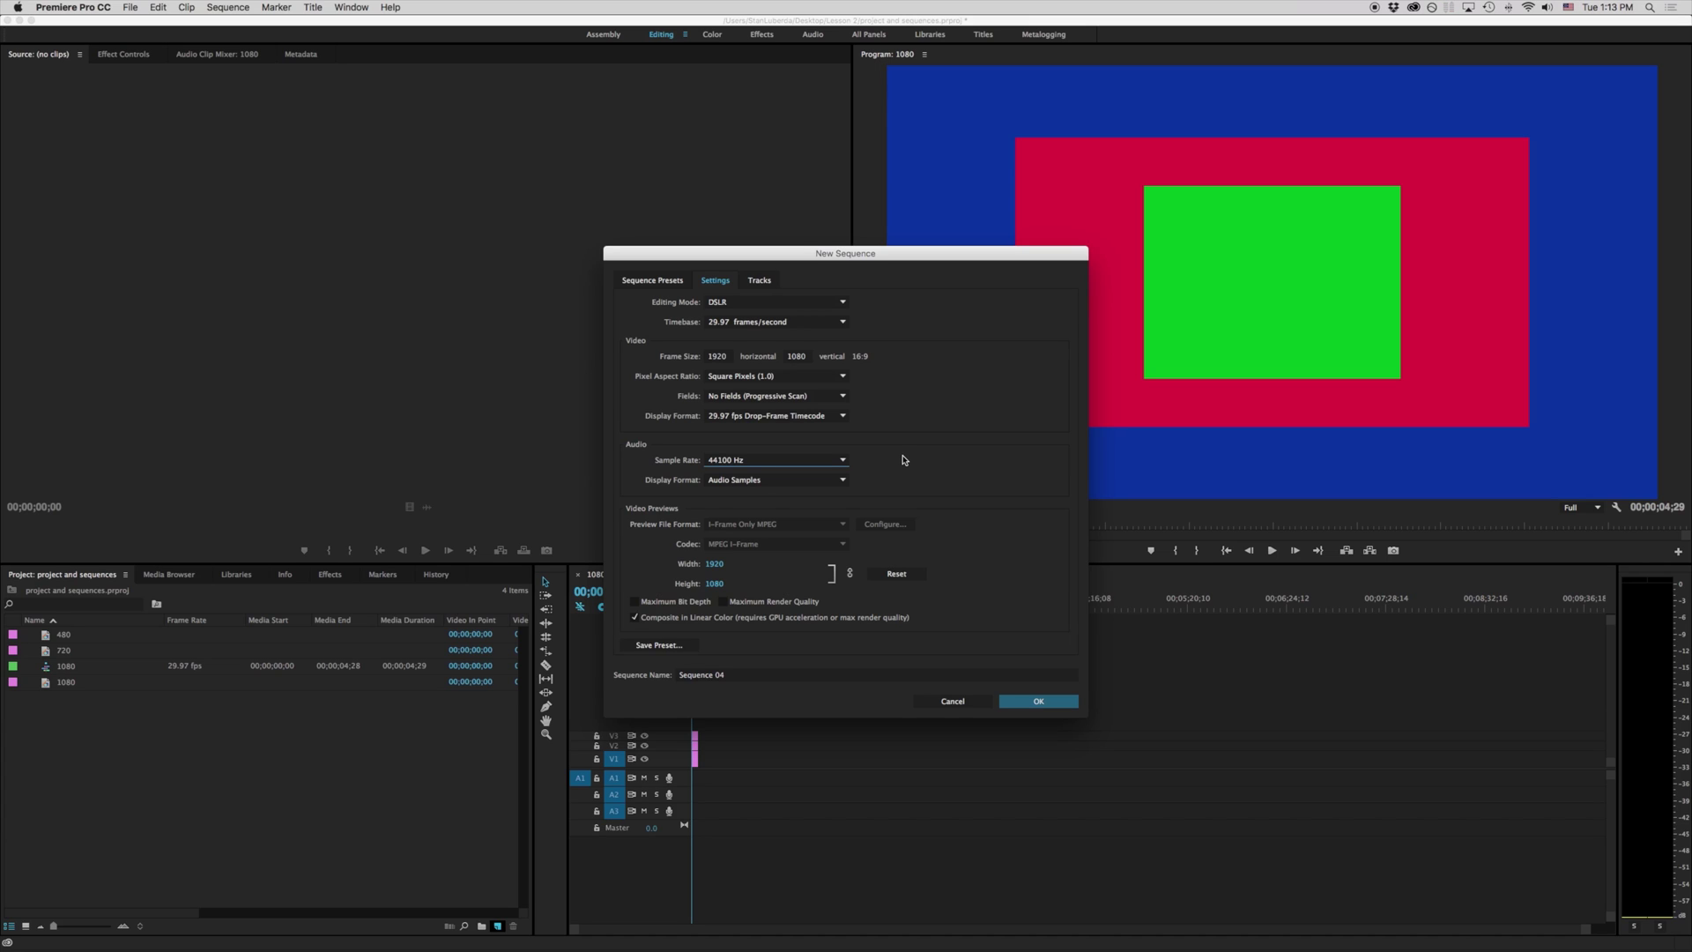
pyautogui.click(745, 482)
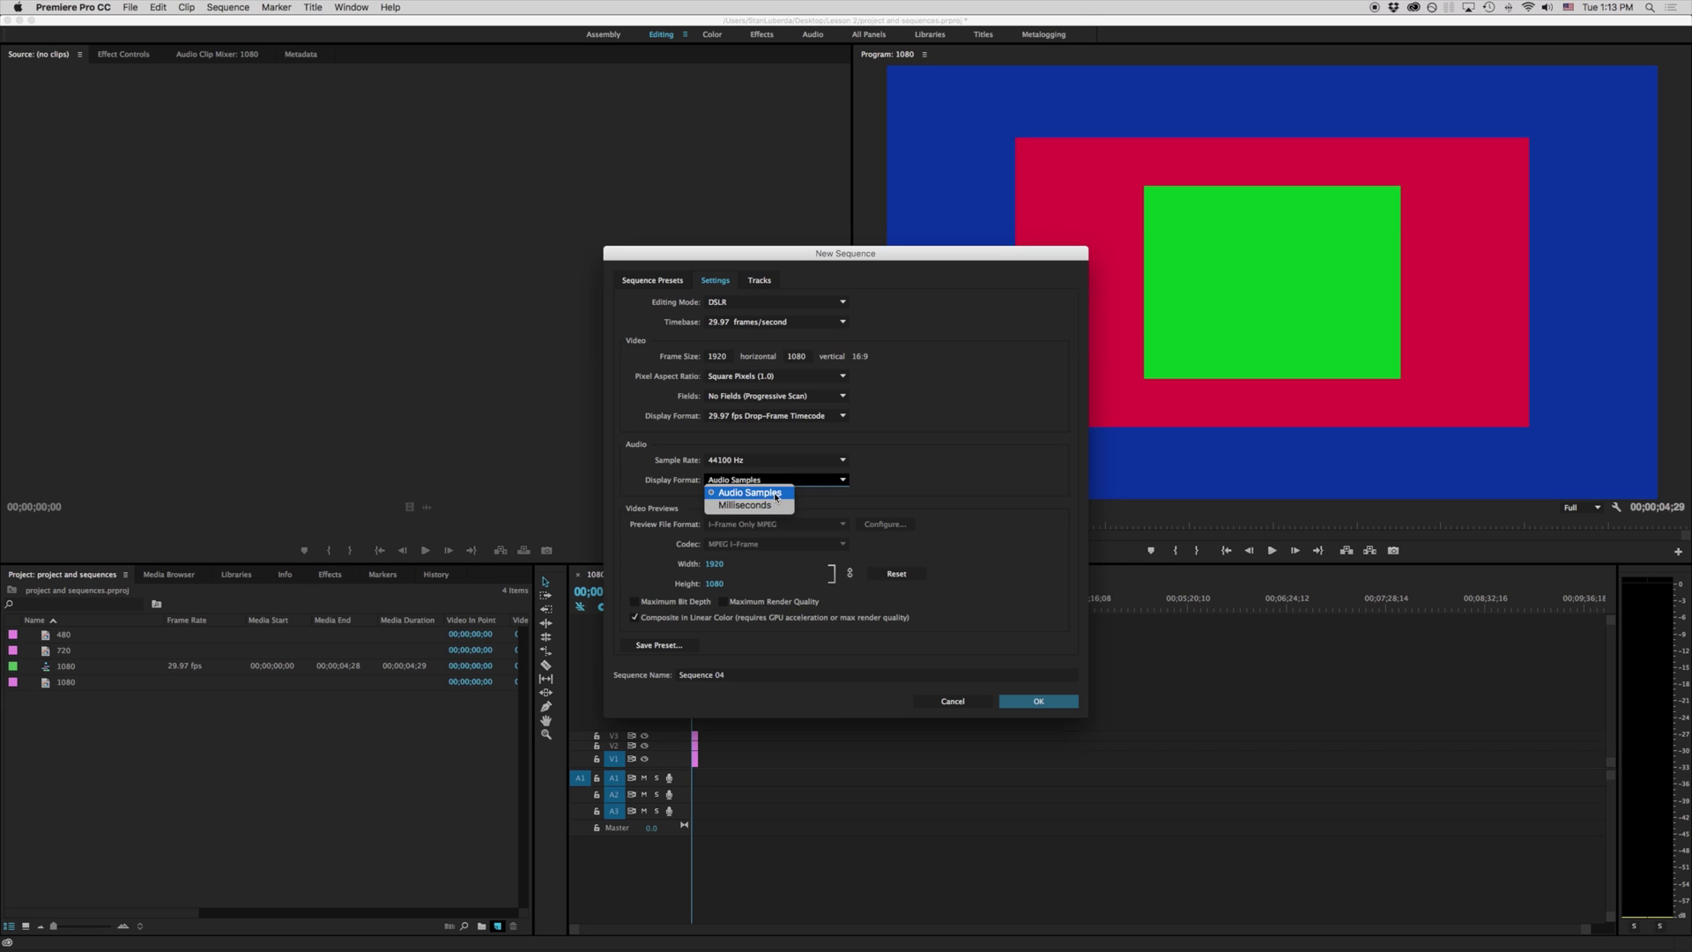
pyautogui.click(776, 495)
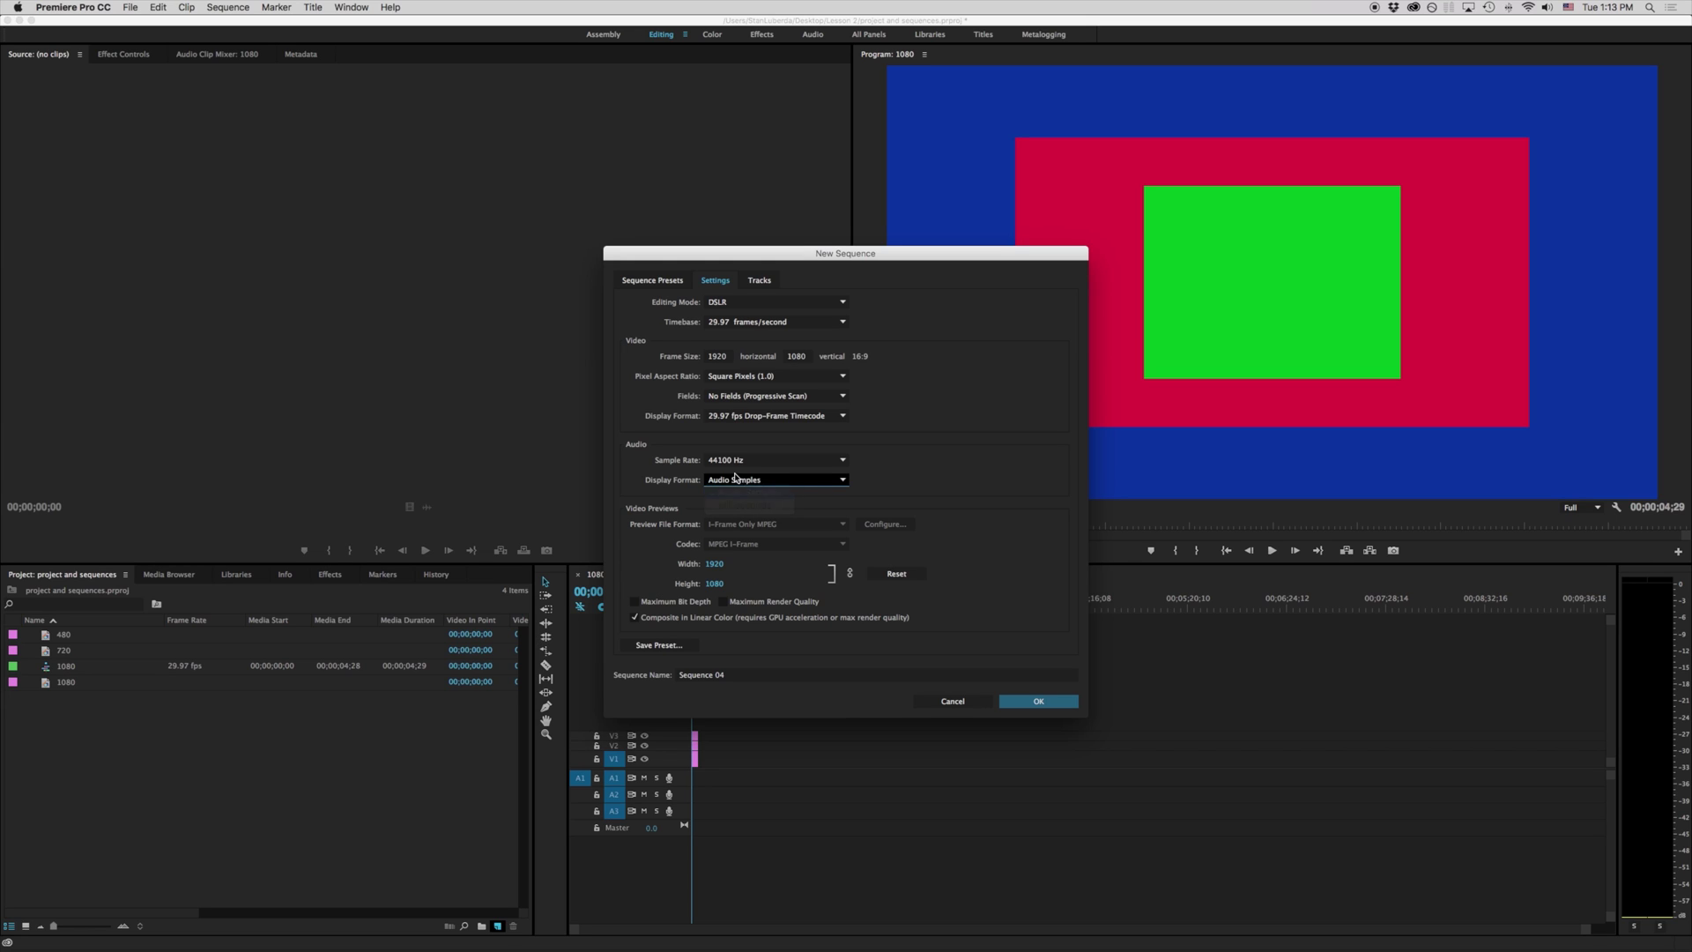
# Step: Save the settings as preset '1080p HD', described as for HD output at 29.97 1920 x 1080
pyautogui.click(681, 650)
pyautogui.moveTo(778, 371); pyautogui.dragTo(1051, 347)
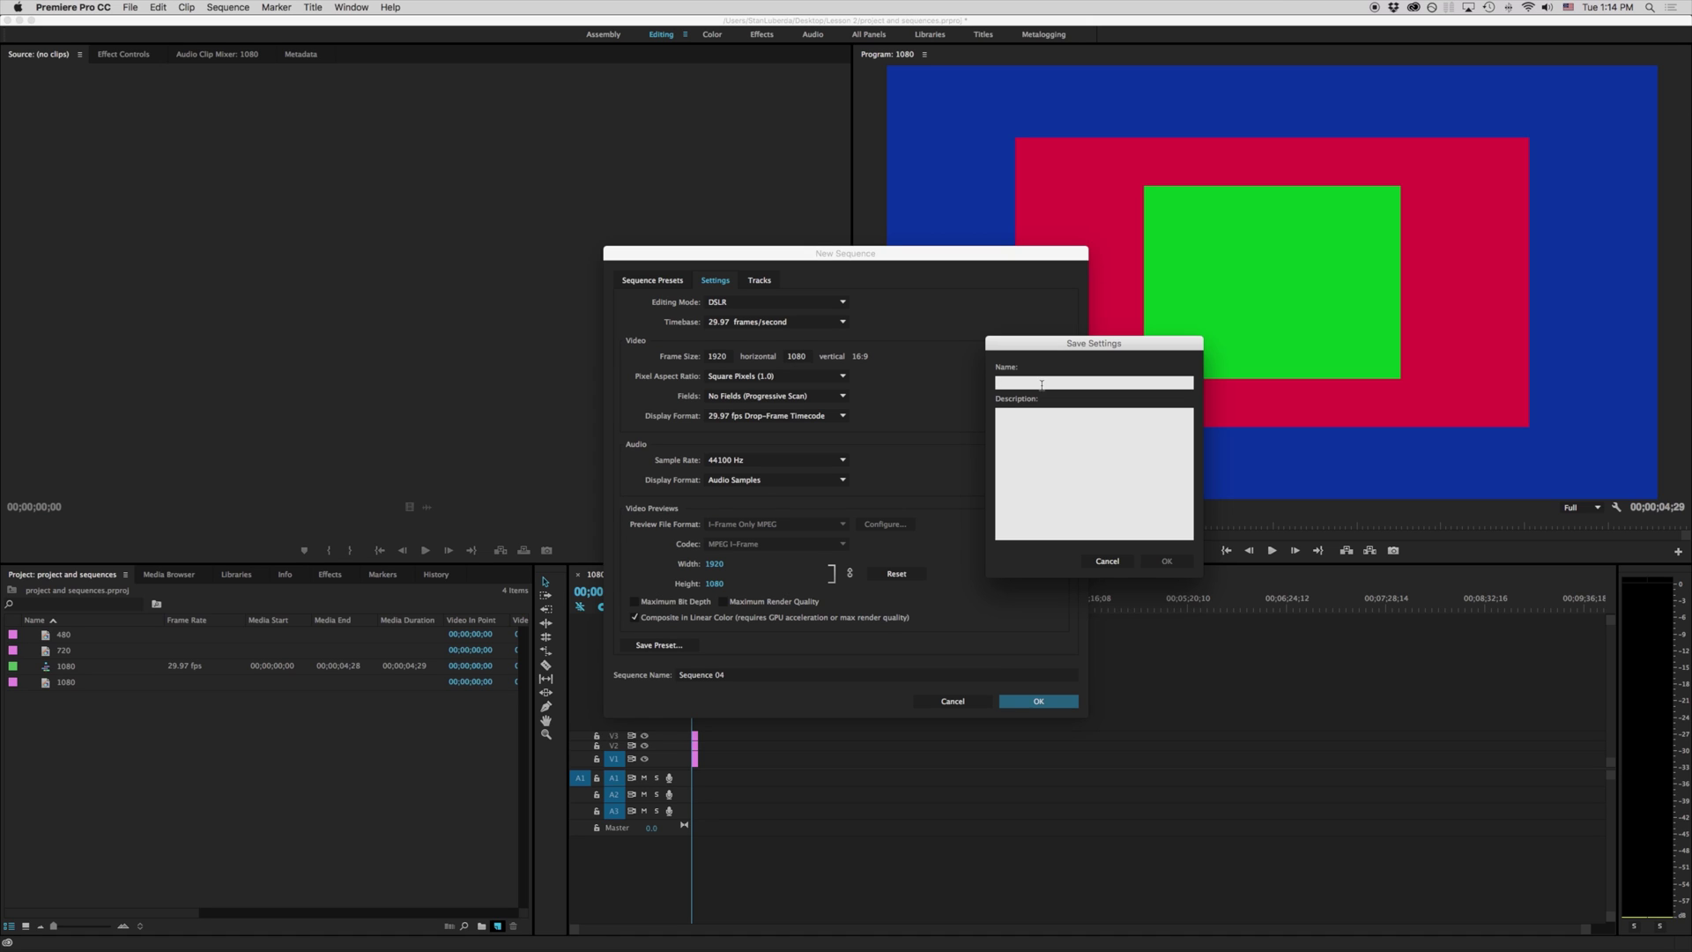
pyautogui.write('1080p HD')
pyautogui.click(1050, 430)
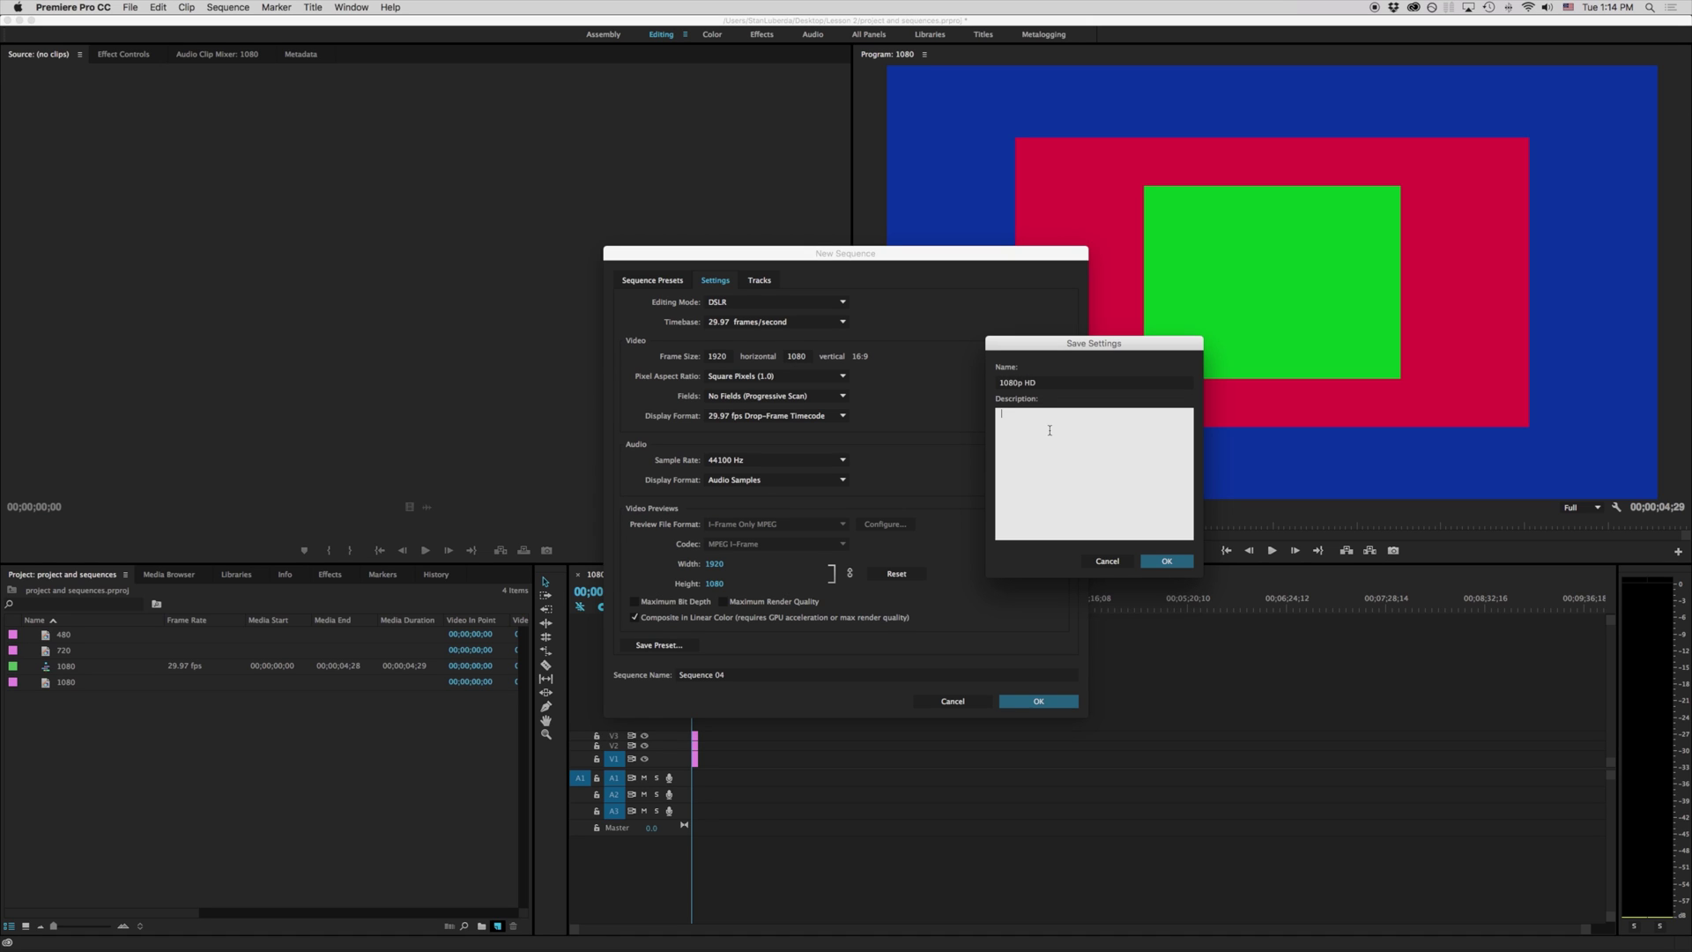
pyautogui.write('When in doubt use this ')
pyautogui.write('file for HD outp')
pyautogui.write('20')
pyautogui.write('80')
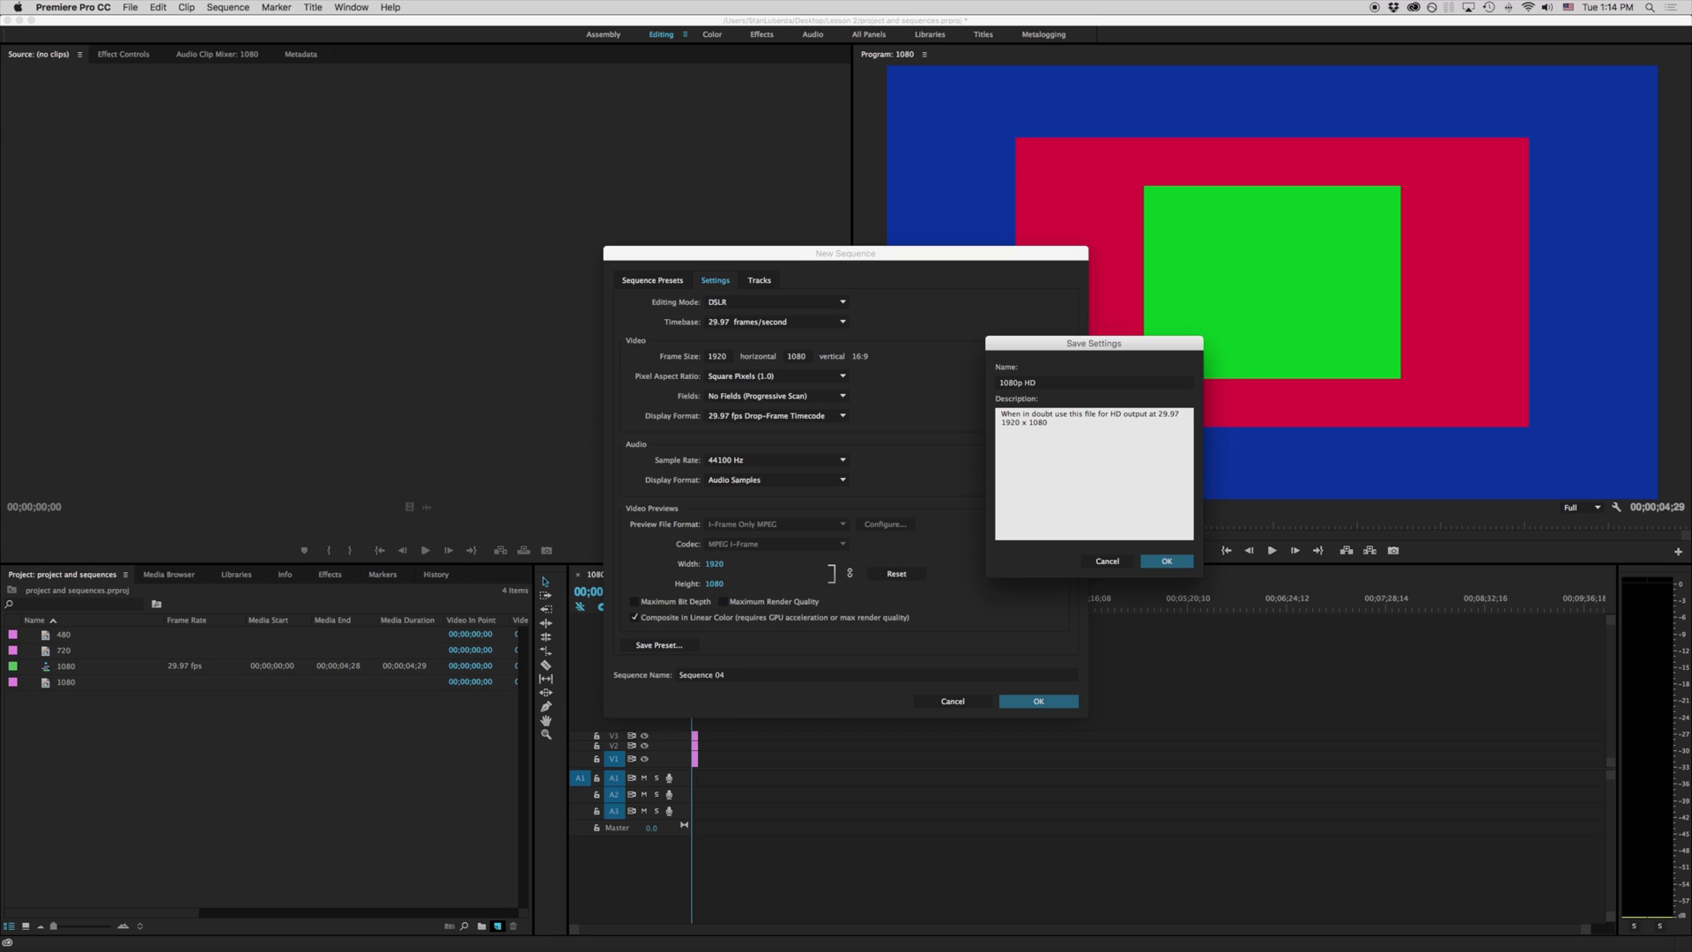
pyautogui.click(1168, 564)
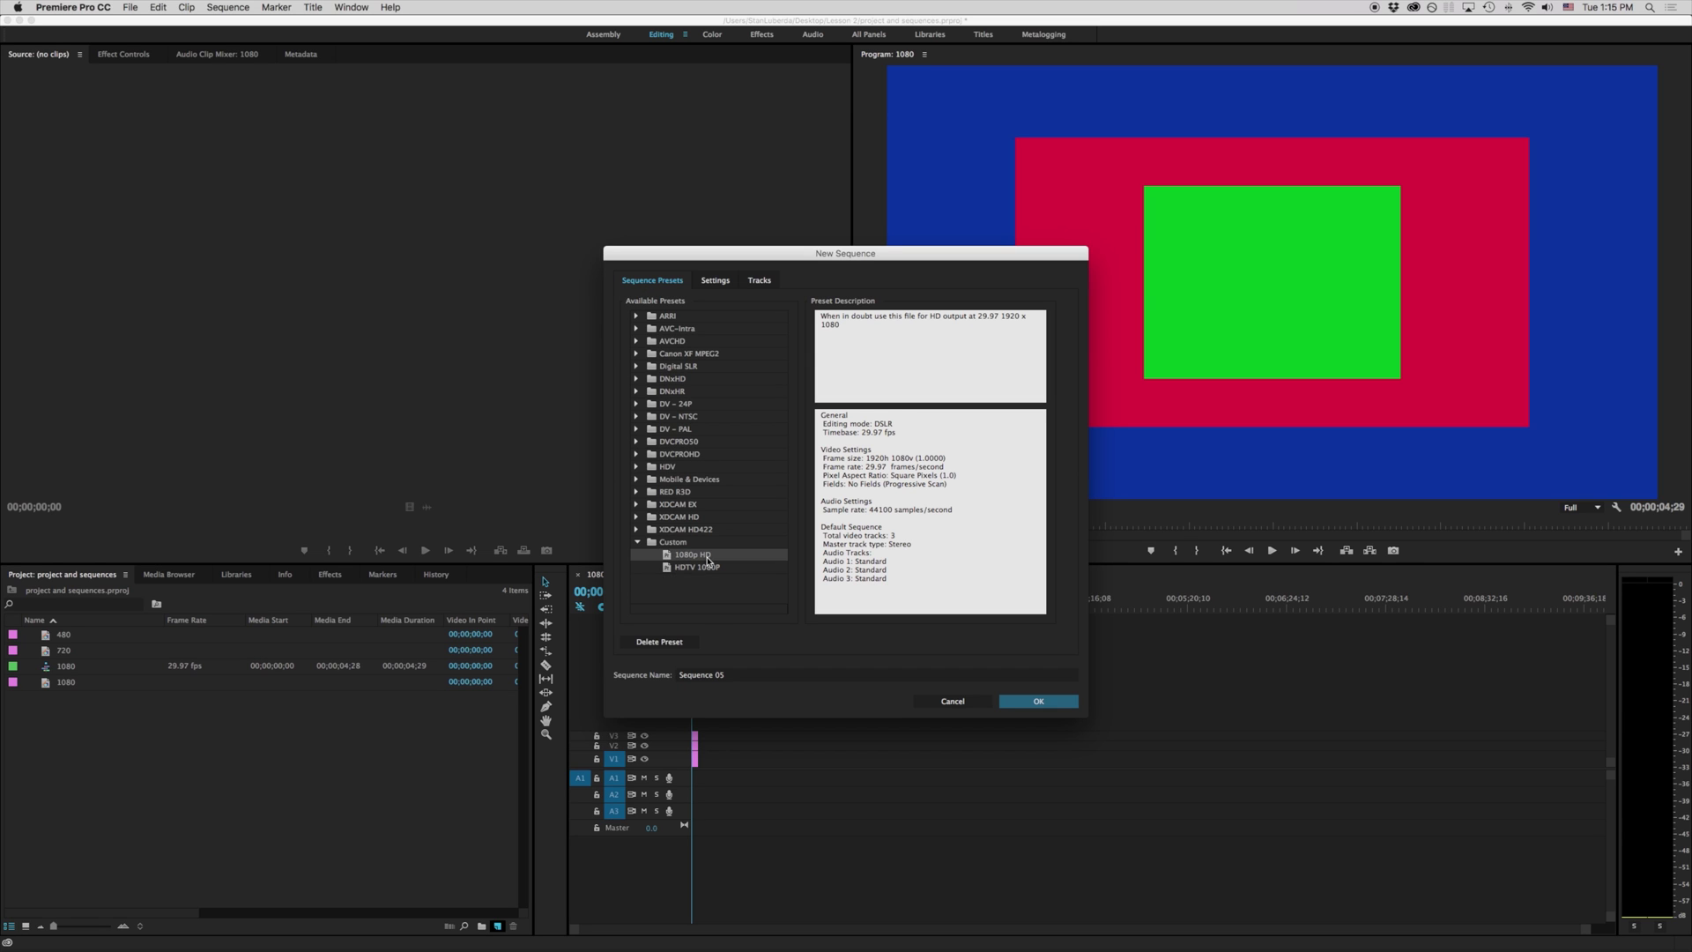
# Step: Pick the Custom HDTV 1080P preset and create a sequence named 'HD sequence'
pyautogui.click(698, 568)
pyautogui.click(700, 557)
pyautogui.click(696, 568)
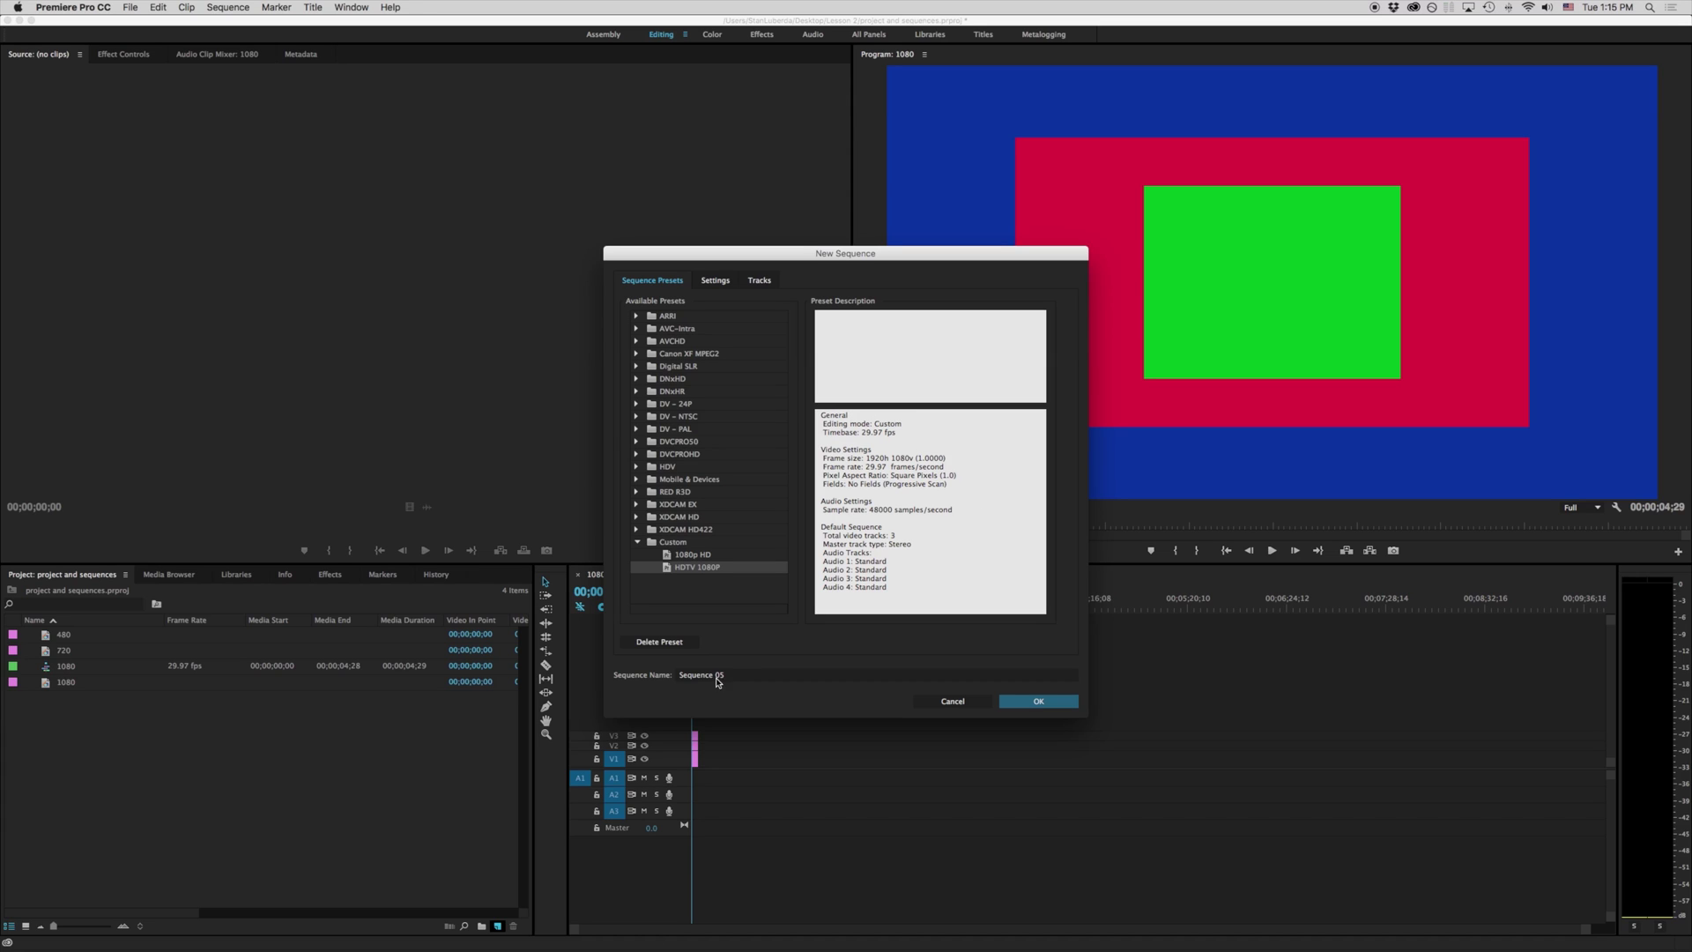
pyautogui.moveTo(745, 677); pyautogui.dragTo(638, 669)
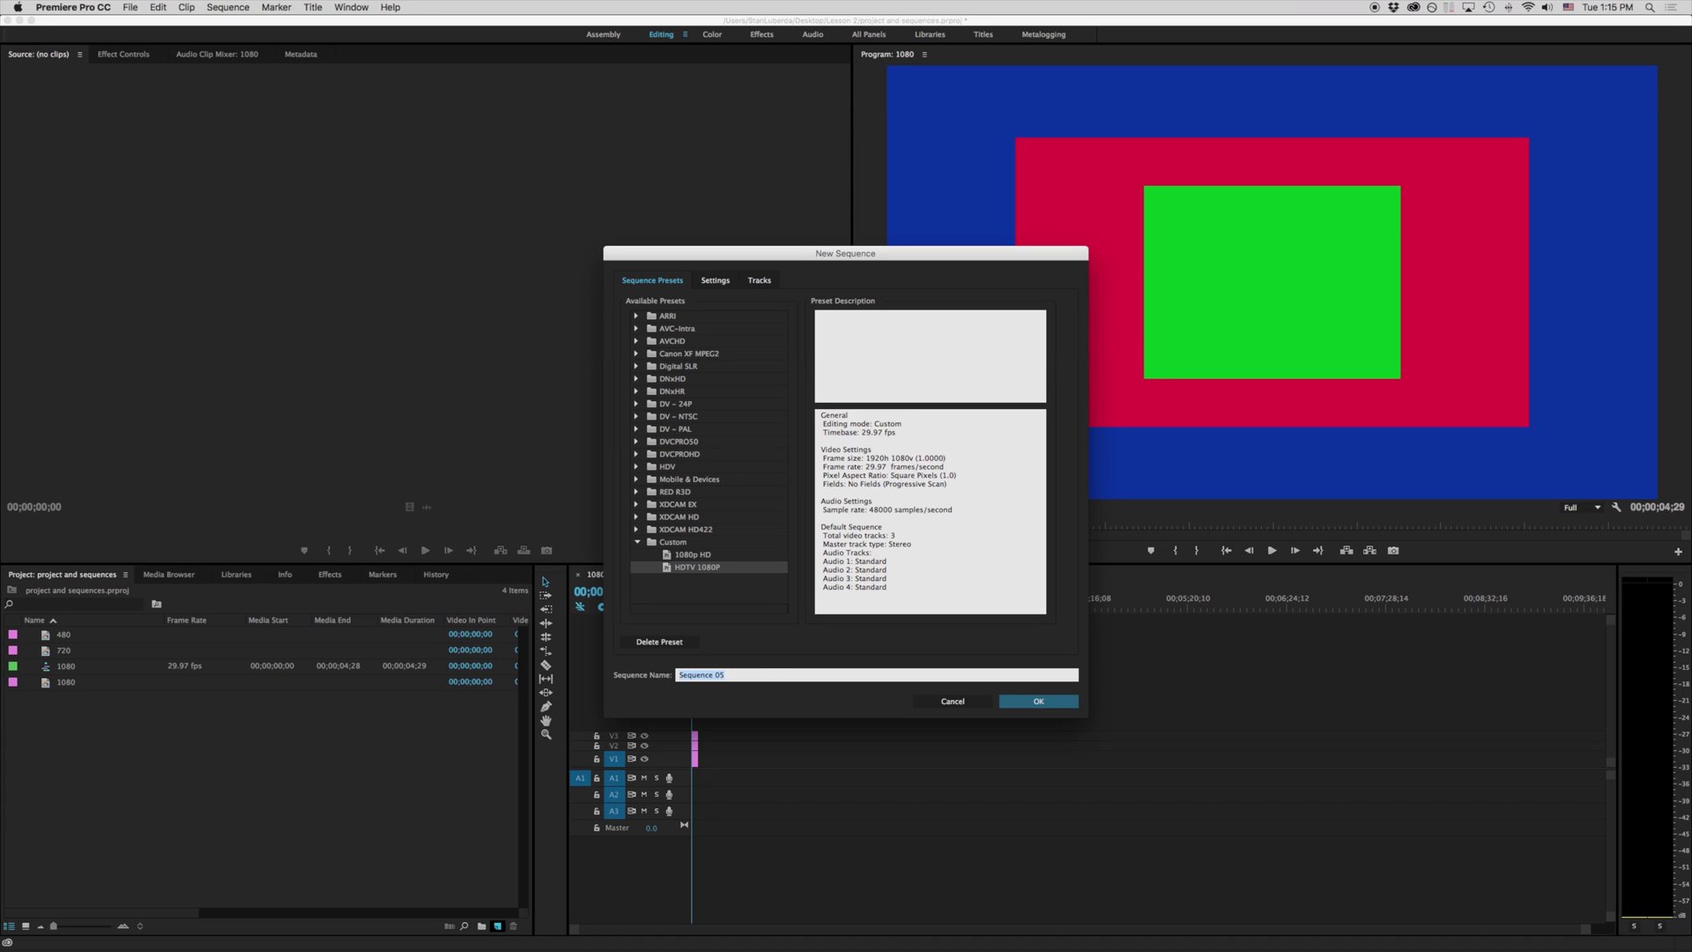
pyautogui.write('HD sequenc')
pyautogui.click(1040, 701)
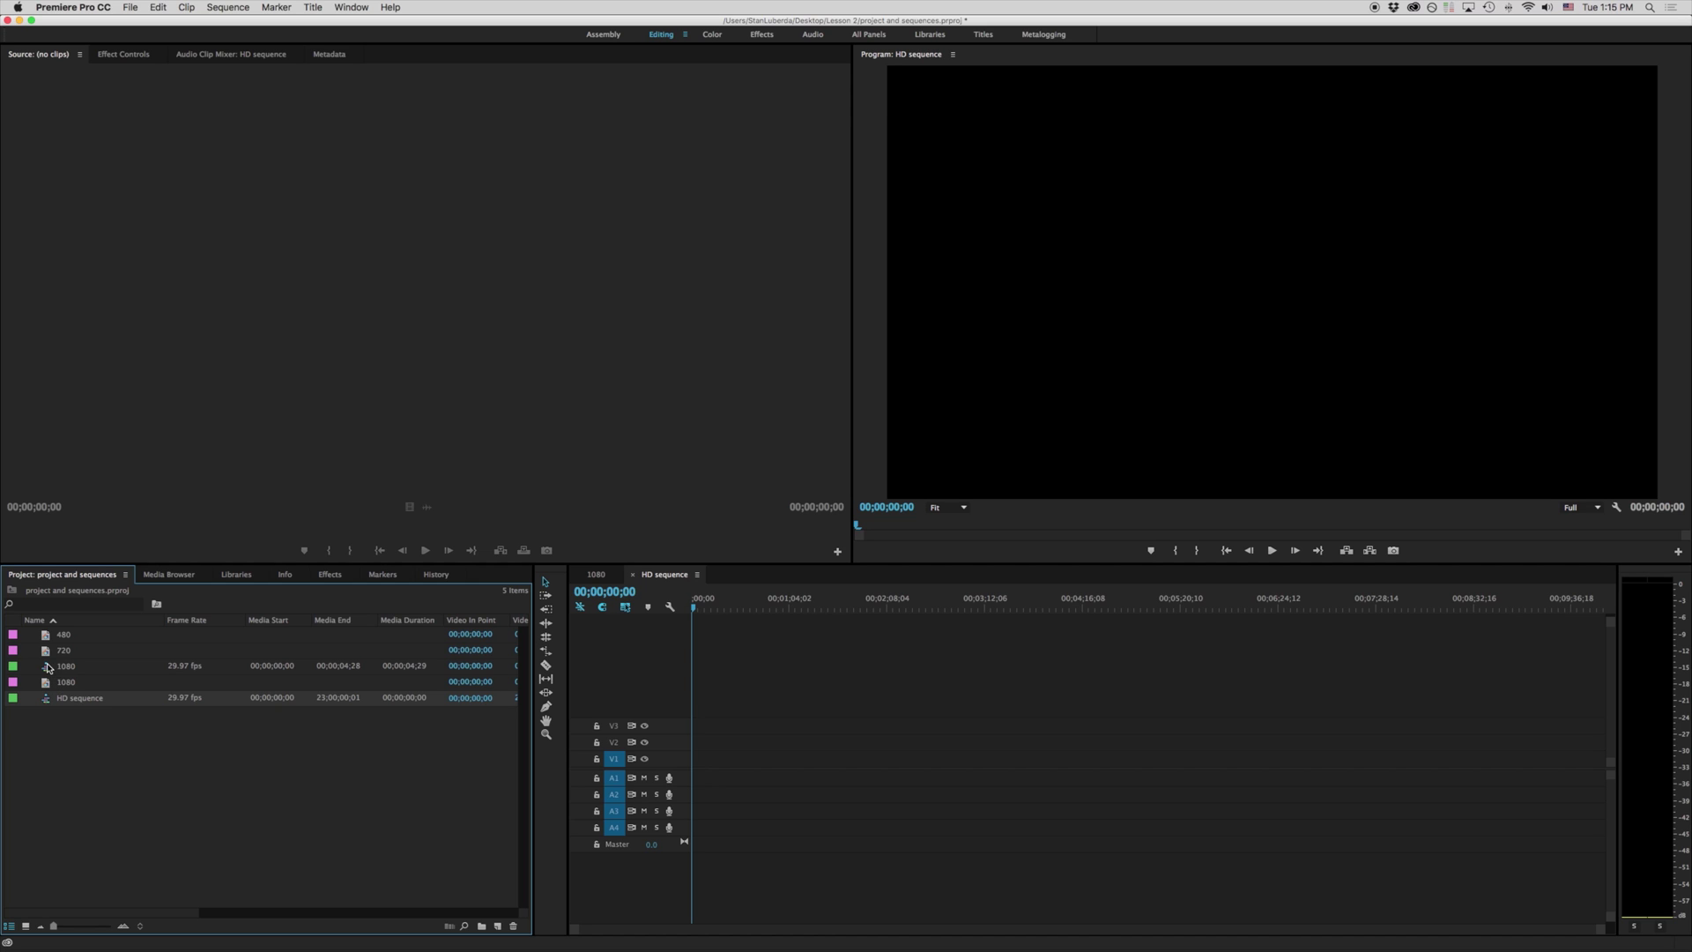
# Step: Open the 1080 sequence beside HD sequence and move its playhead to 00;00;03;12
pyautogui.doubleClick(45, 672)
pyautogui.doubleClick(46, 701)
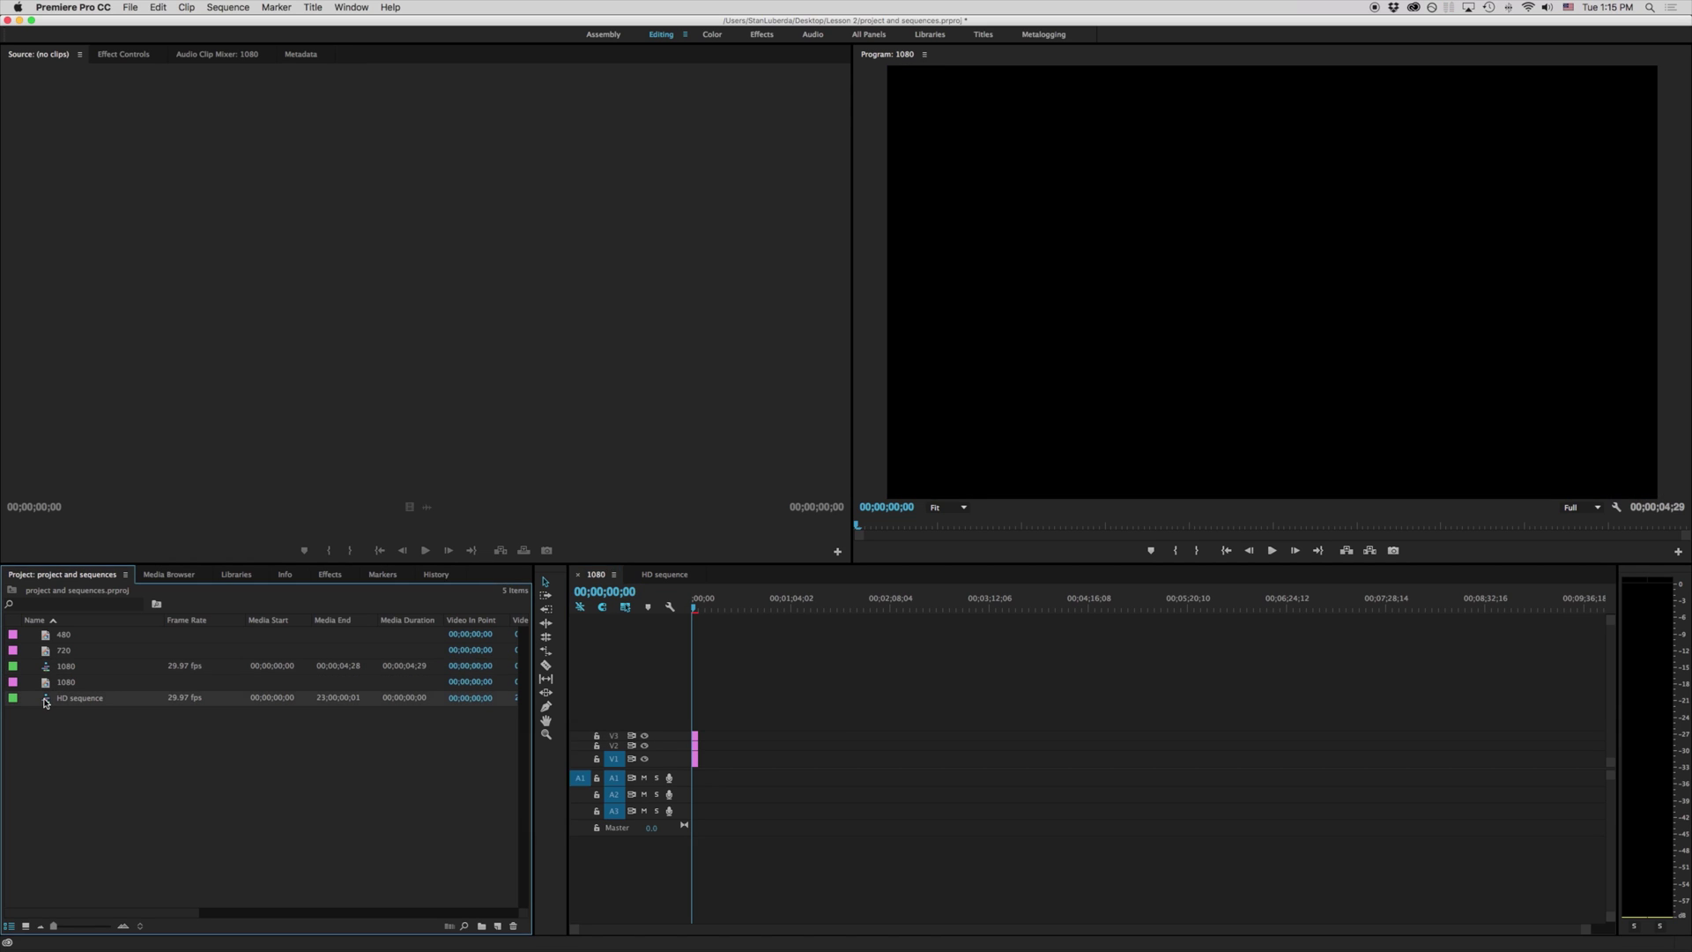
pyautogui.doubleClick(51, 674)
pyautogui.doubleClick(49, 703)
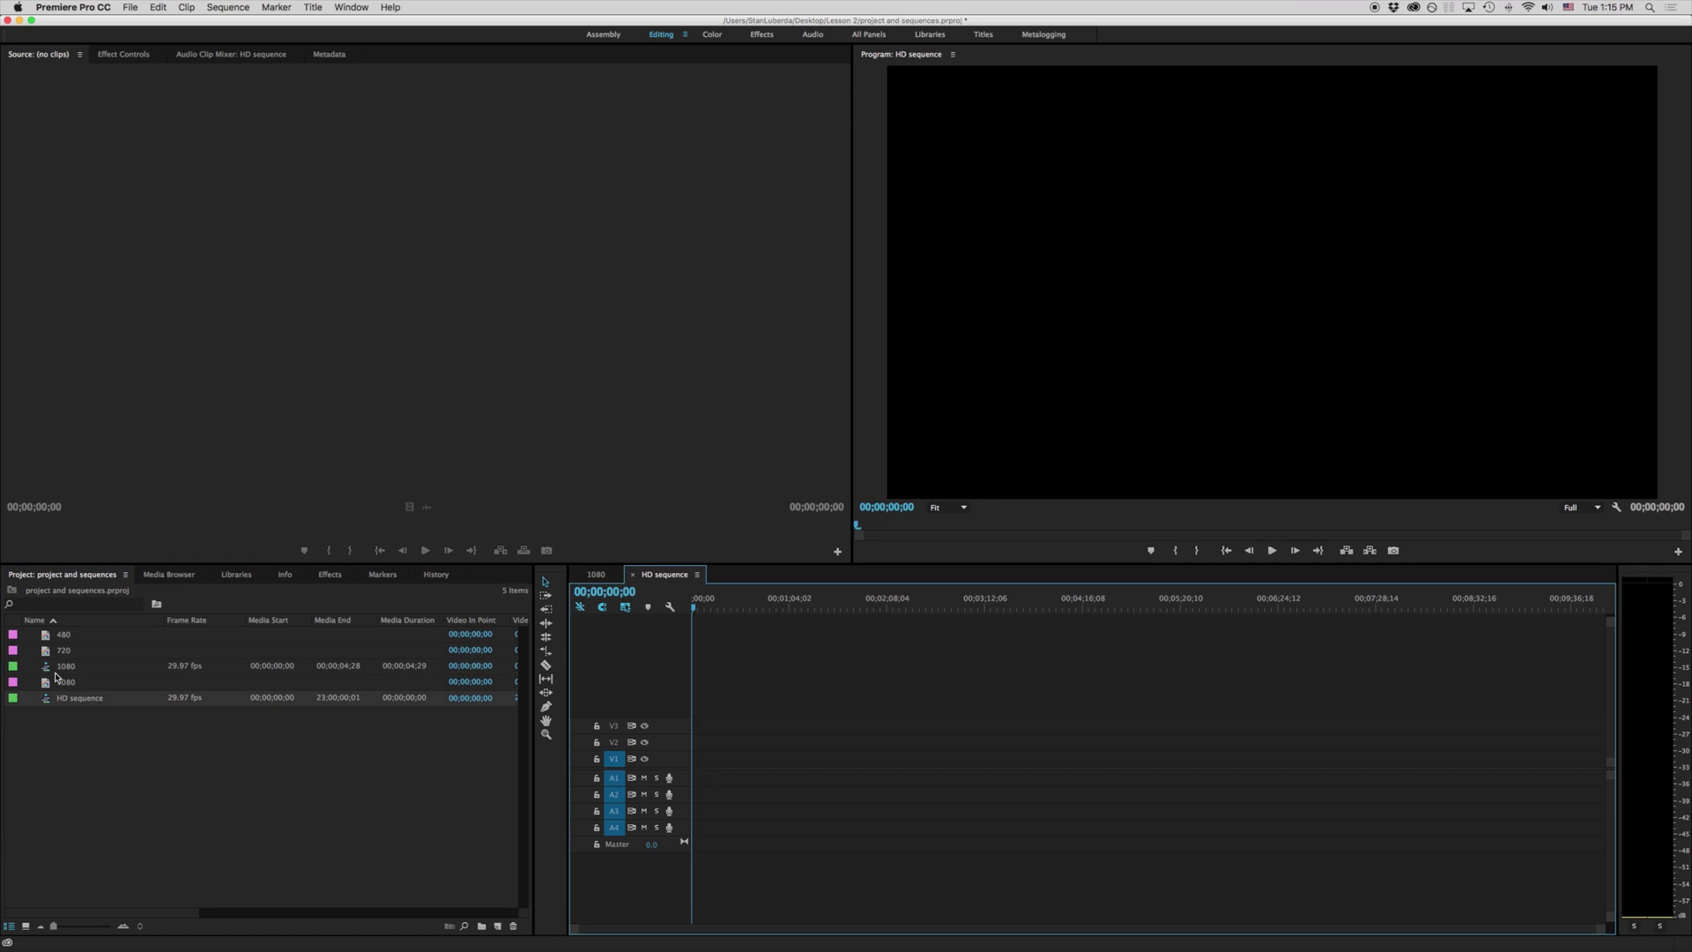
pyautogui.click(52, 671)
pyautogui.doubleClick(51, 672)
pyautogui.doubleClick(53, 702)
pyautogui.doubleClick(49, 673)
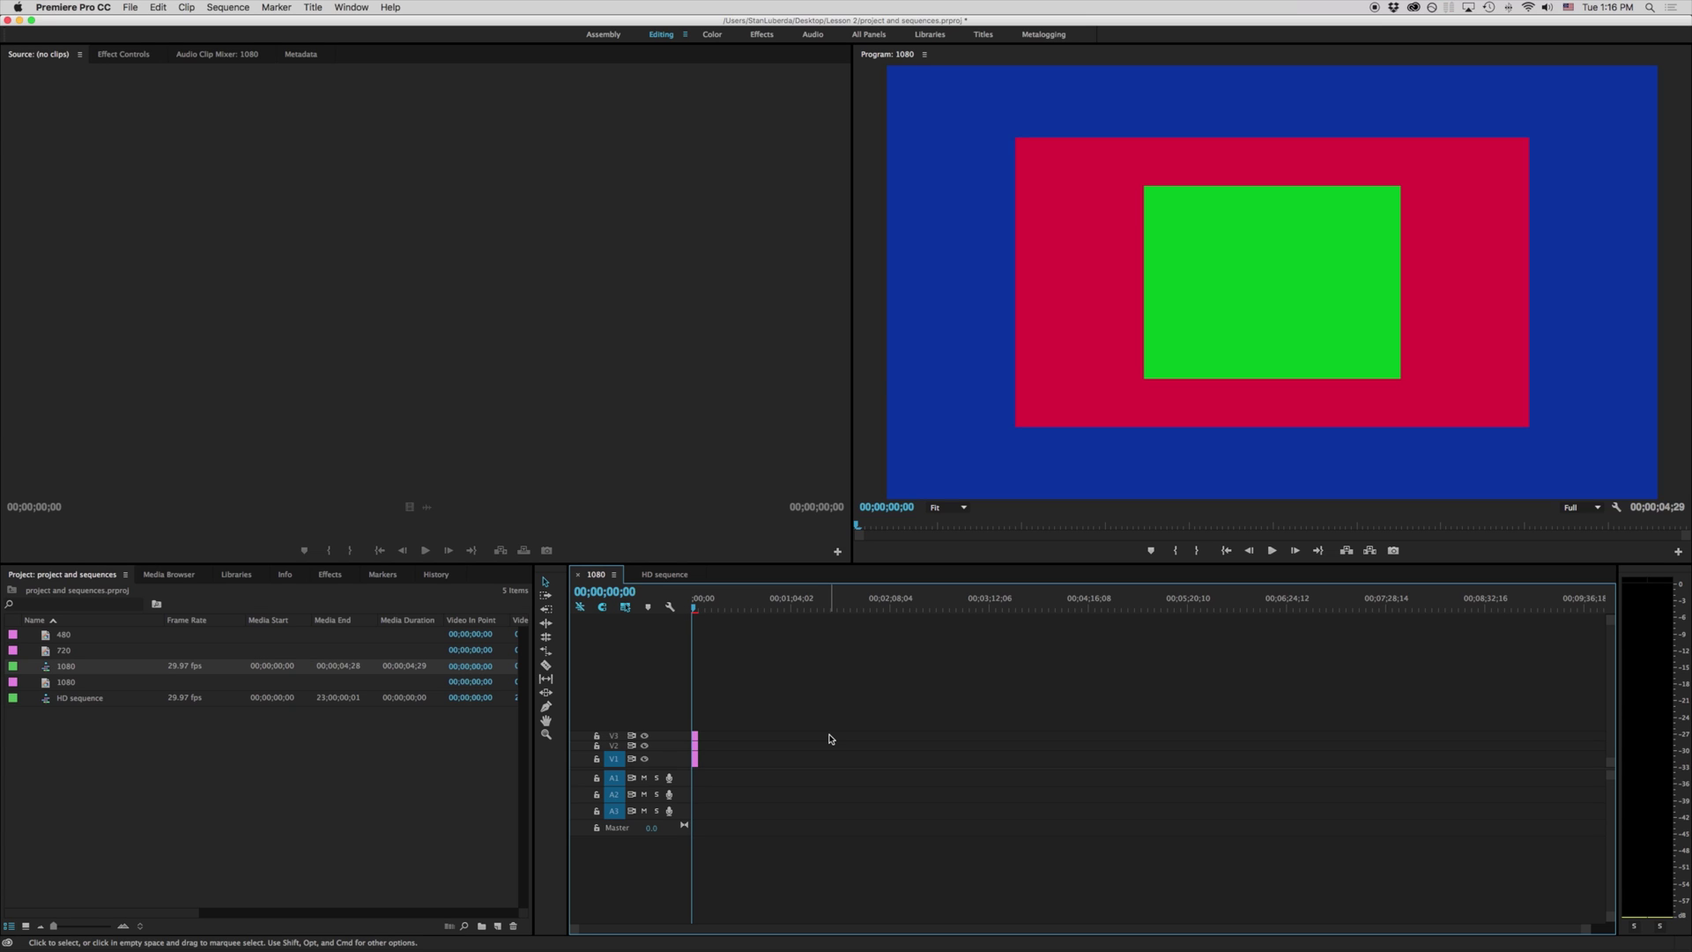
pyautogui.click(696, 610)
pyautogui.moveTo(696, 610); pyautogui.dragTo(699, 609)
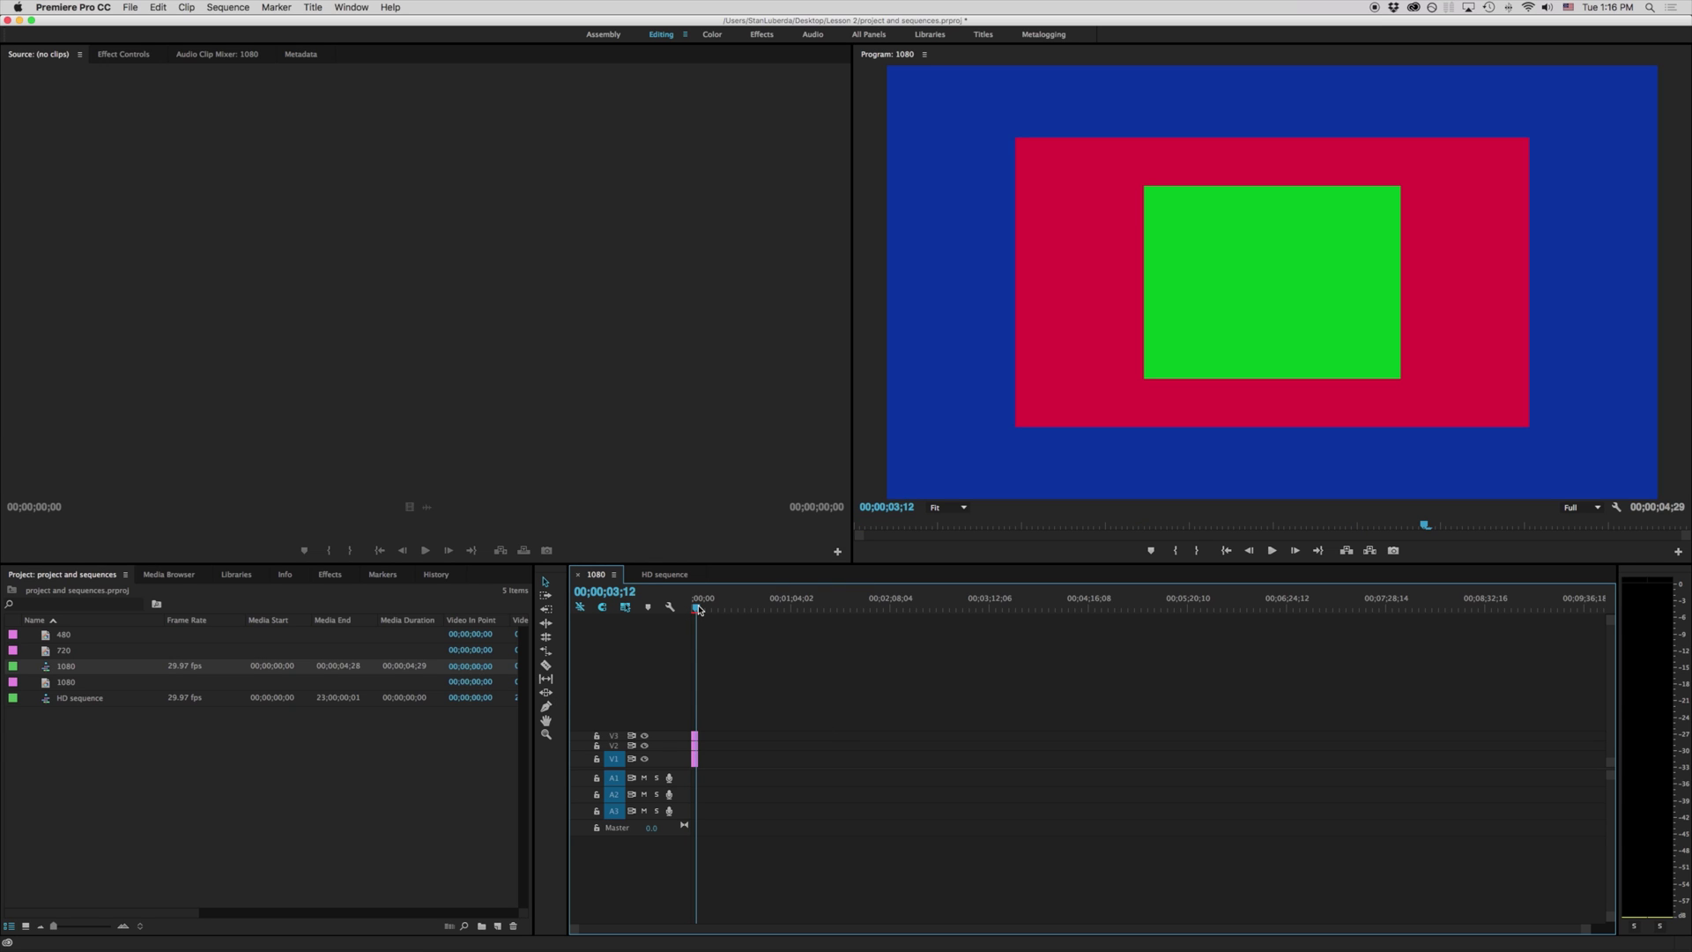